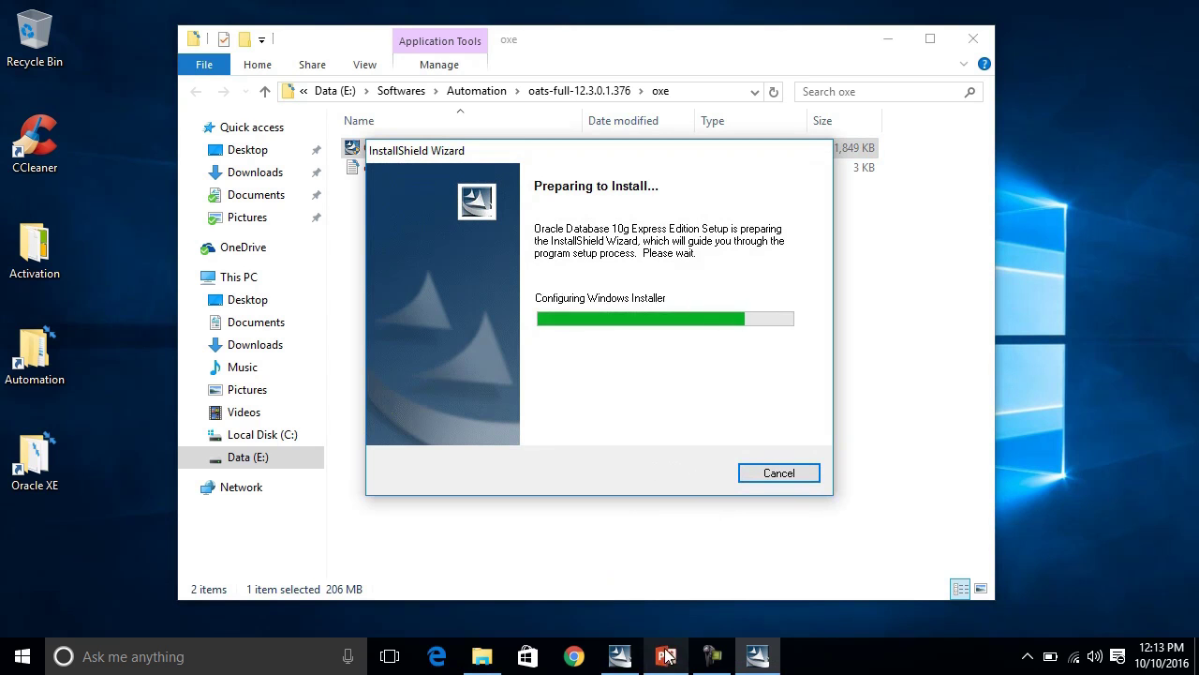
Wait for InstallShield to finish preparing OracleXEUniv.exe until the Install Wizard welcome page appears.
{"action": "mouse_move", "coordinate": [610, 657]}
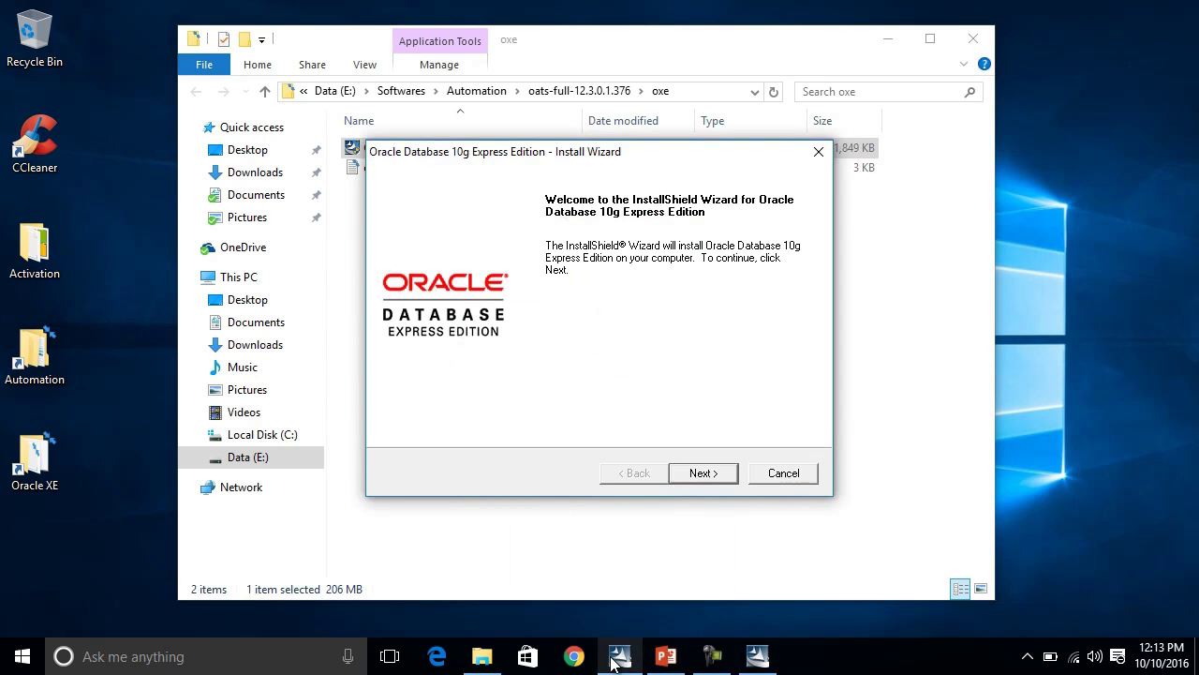
Accept the licence agreement and keep C:\oraclexe\ as the install destination.
{"action": "left_click", "coordinate": [704, 473]}
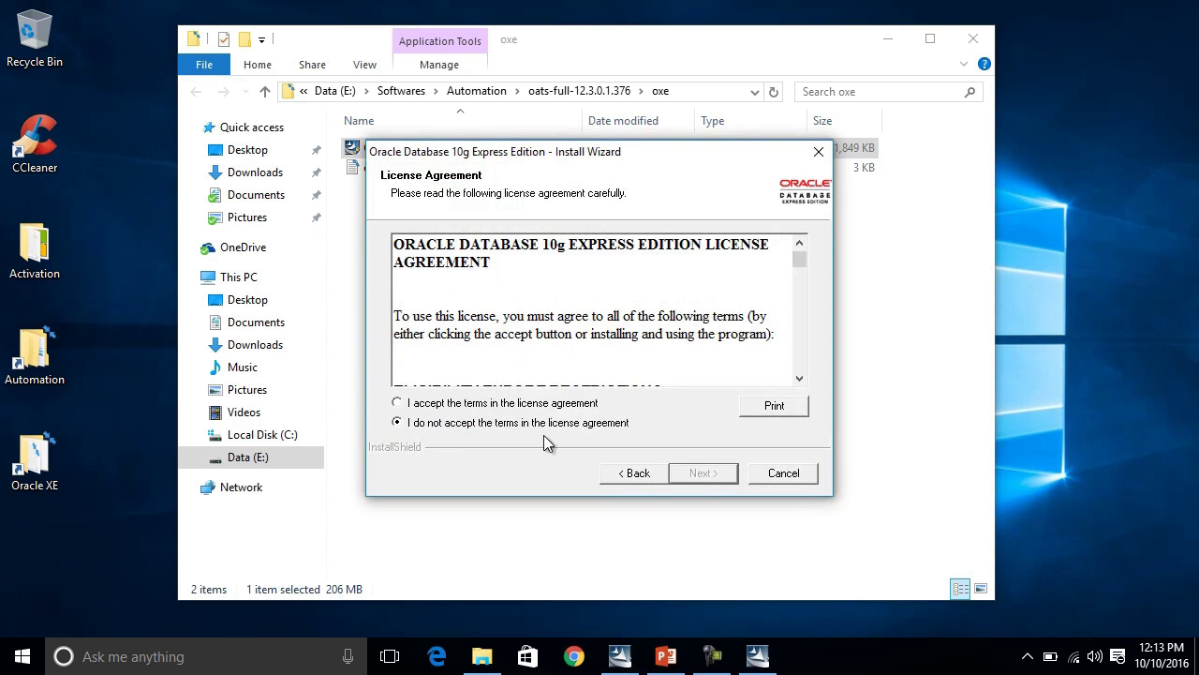
{"action": "left_click", "coordinate": [397, 403]}
{"action": "left_click", "coordinate": [693, 475]}
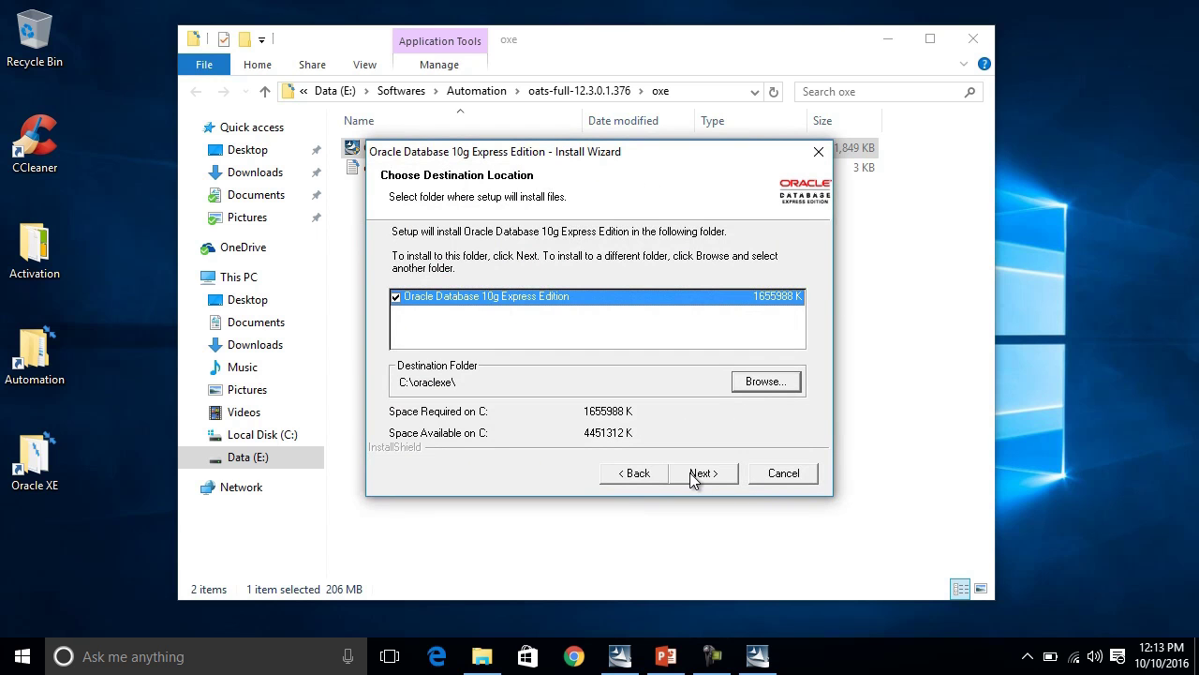
{"action": "left_click", "coordinate": [691, 473]}
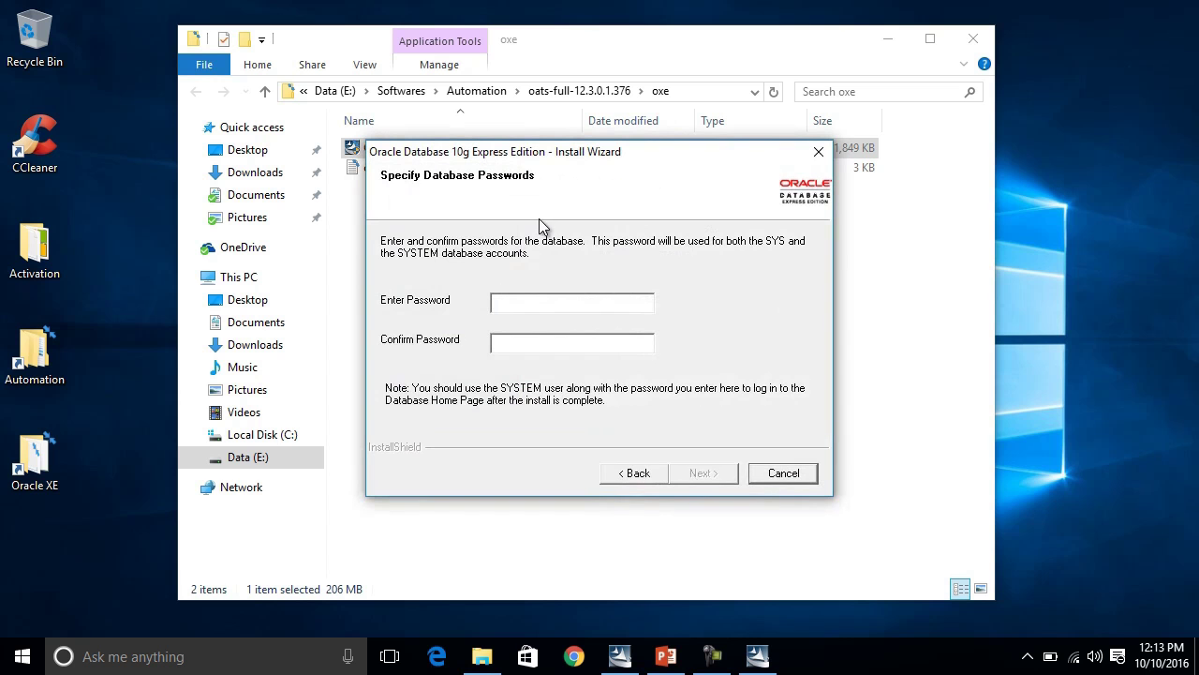
Enter and confirm the SYS/SYSTEM database password, then continue to the summary.
{"action": "left_click", "coordinate": [555, 306]}
{"action": "type", "text": "oracle"}
{"action": "key", "text": "BackSpace"}
{"action": "key", "text": "BackSpace"}
{"action": "key", "text": "BackSpace"}
{"action": "key", "text": "BackSpace"}
{"action": "key", "text": "BackSpace"}
{"action": "key", "text": "BackSpace"}
{"action": "type", "text": "oracle12oracle12"}
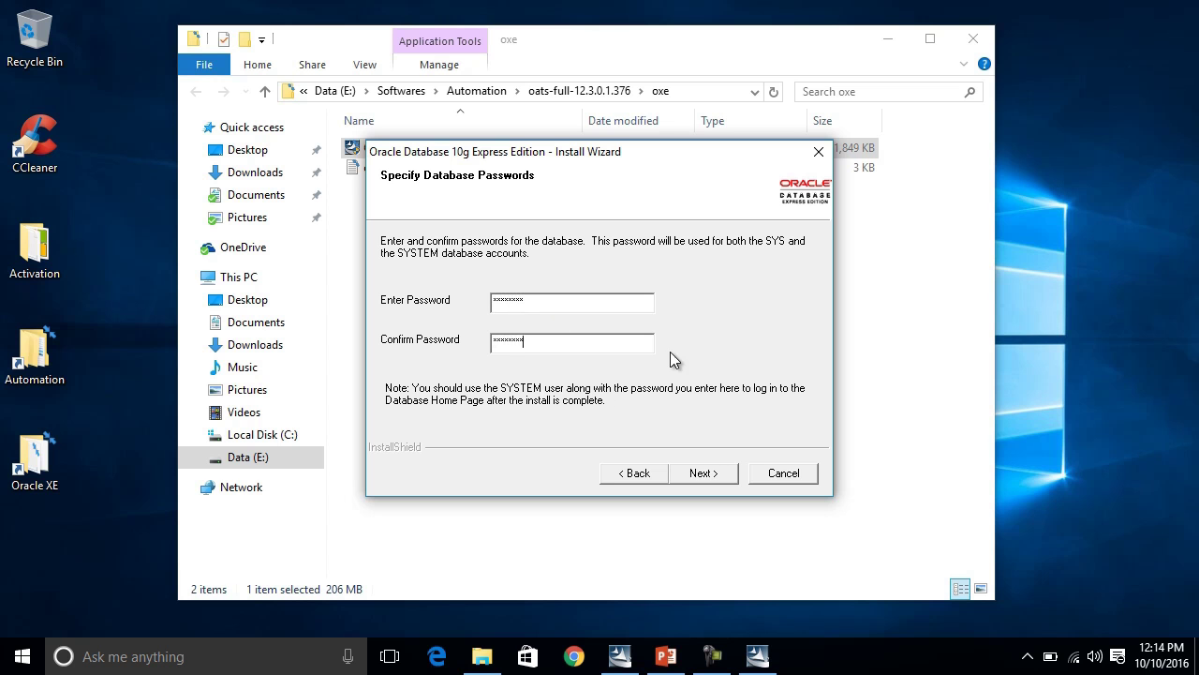
{"action": "left_click", "coordinate": [705, 474]}
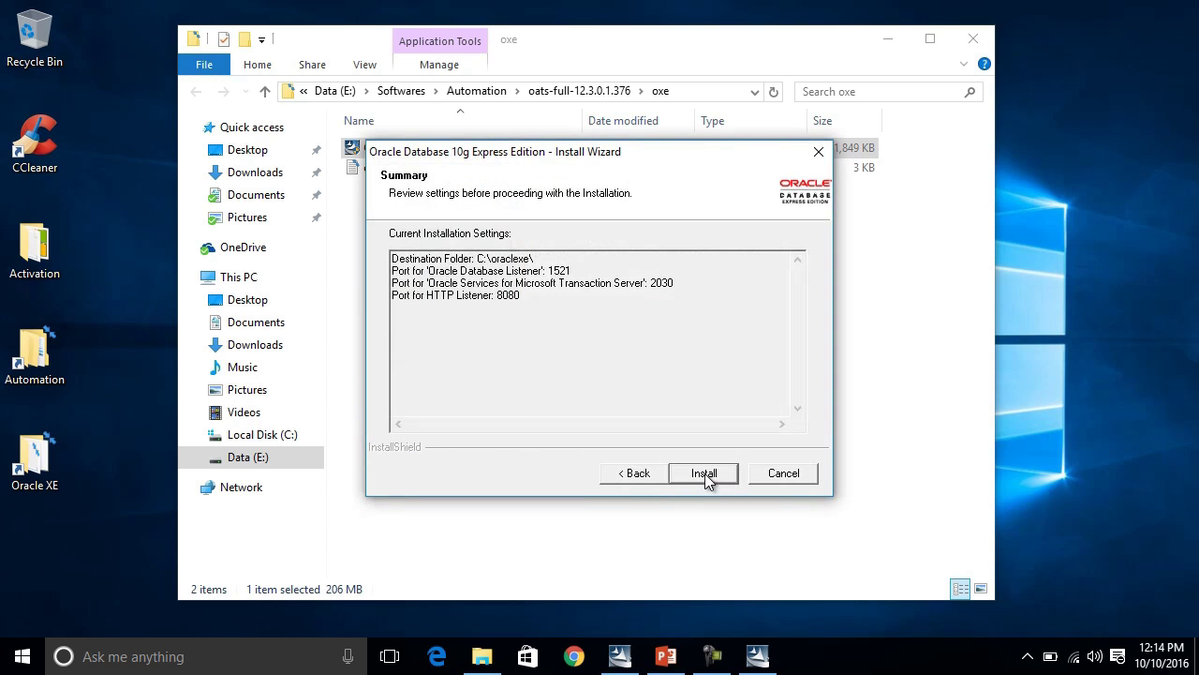
Start installing Oracle Database XE from the summary and follow the extraction progress.
{"action": "left_click", "coordinate": [704, 473]}
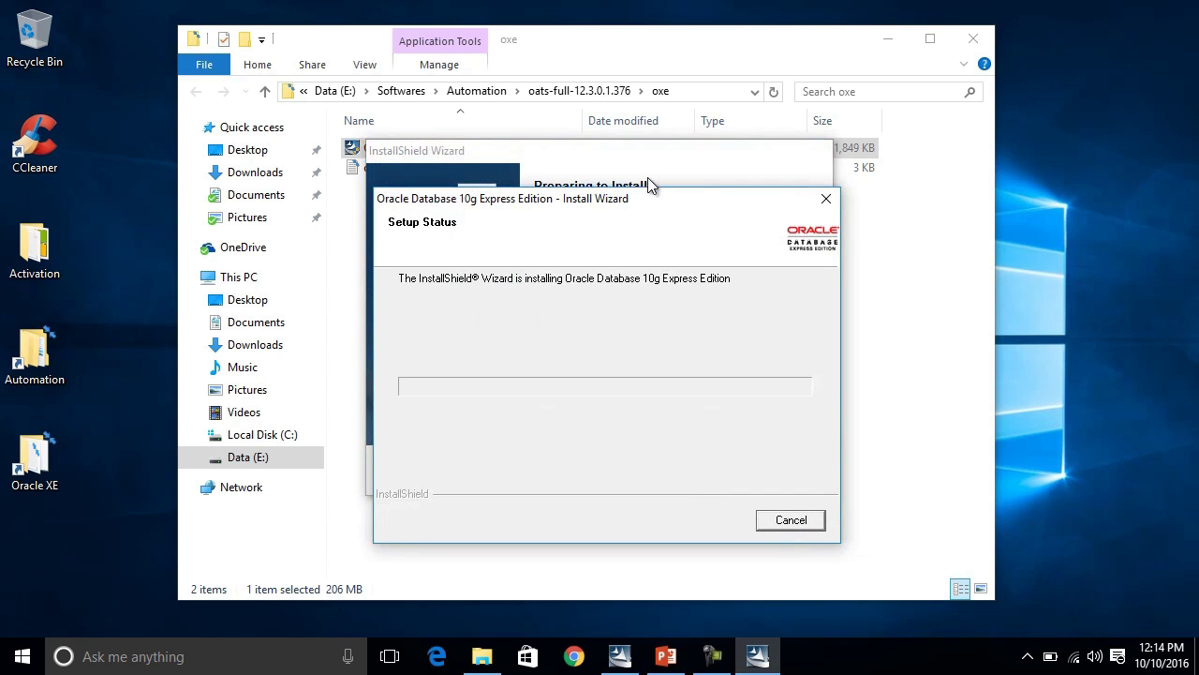
{"action": "left_click", "coordinate": [654, 151]}
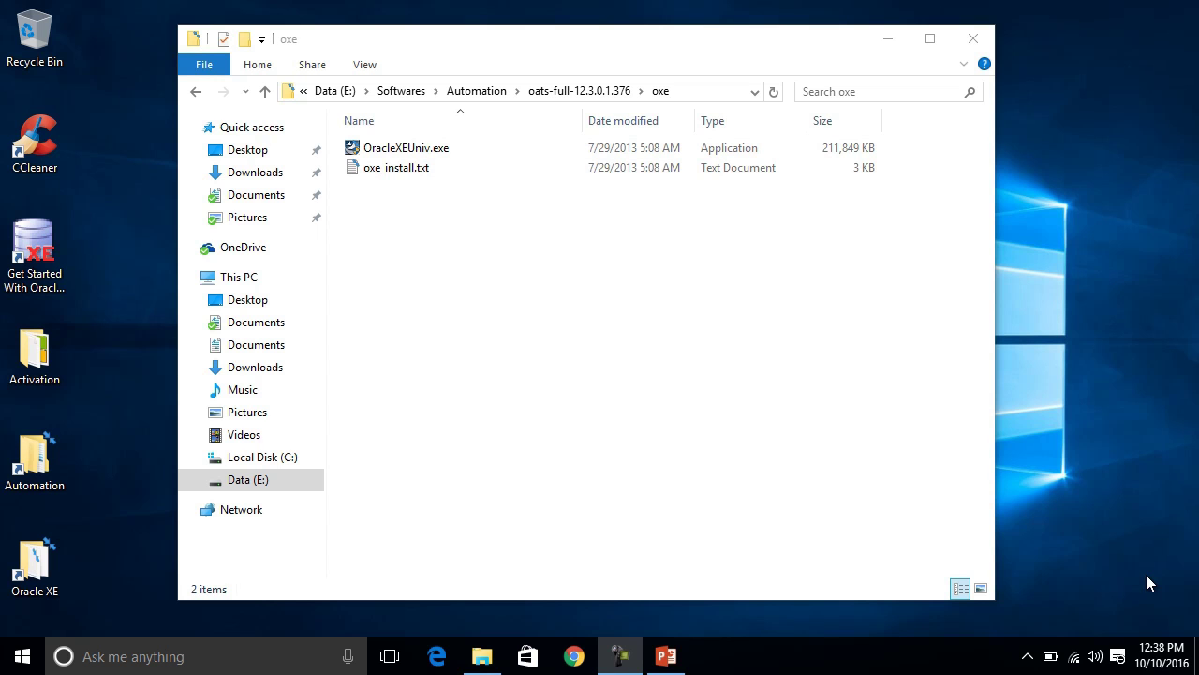
Launch Run SQL Command Line from the Oracle Database 10g Express Edition folder in All apps.
{"action": "key", "text": "super"}
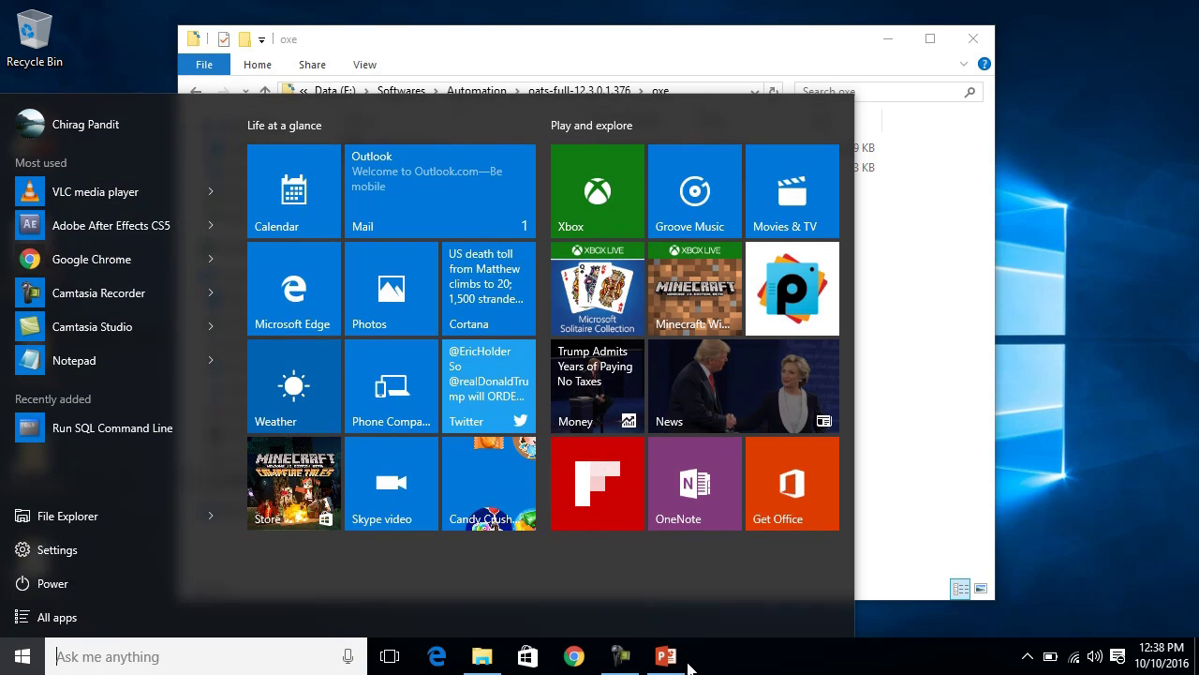
{"action": "left_click", "coordinate": [161, 609]}
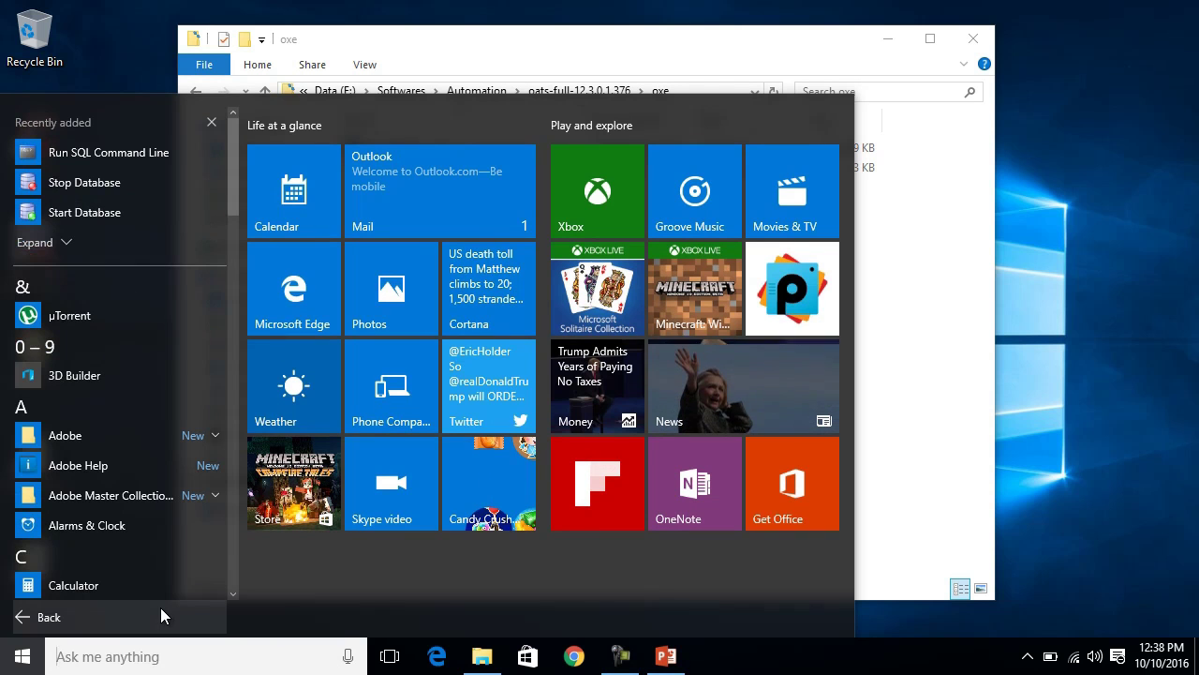
{"action": "left_click_drag", "start_coordinate": [233, 180], "coordinate": [221, 447]}
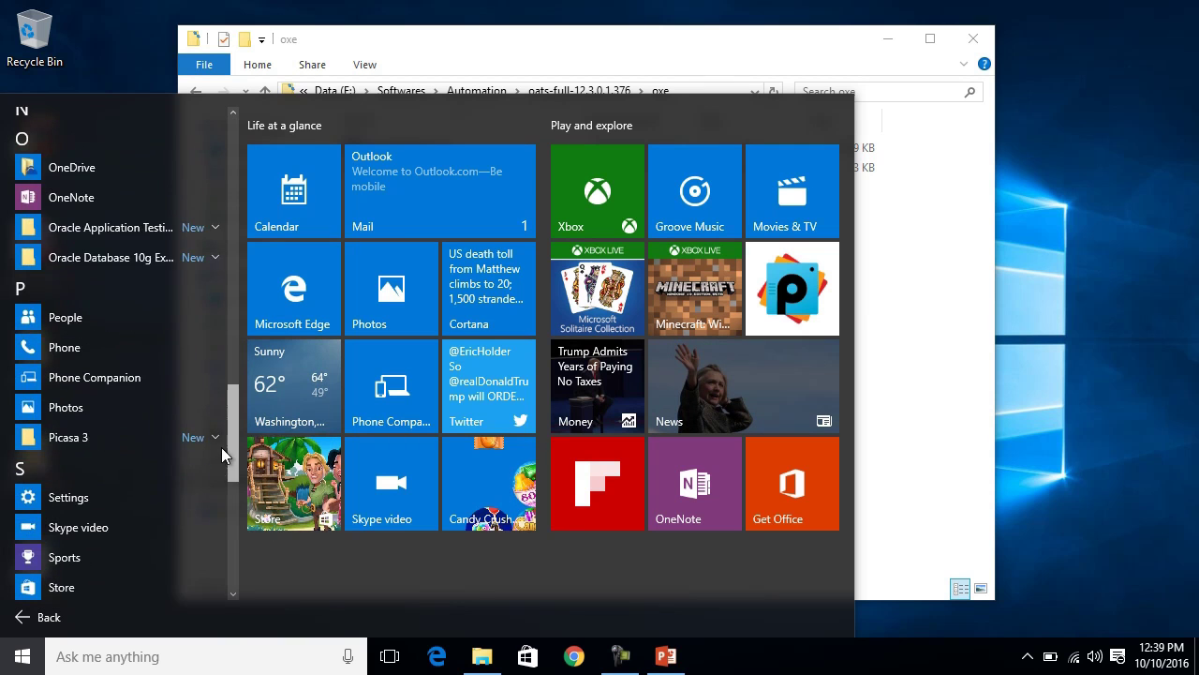
{"action": "left_click", "coordinate": [75, 252]}
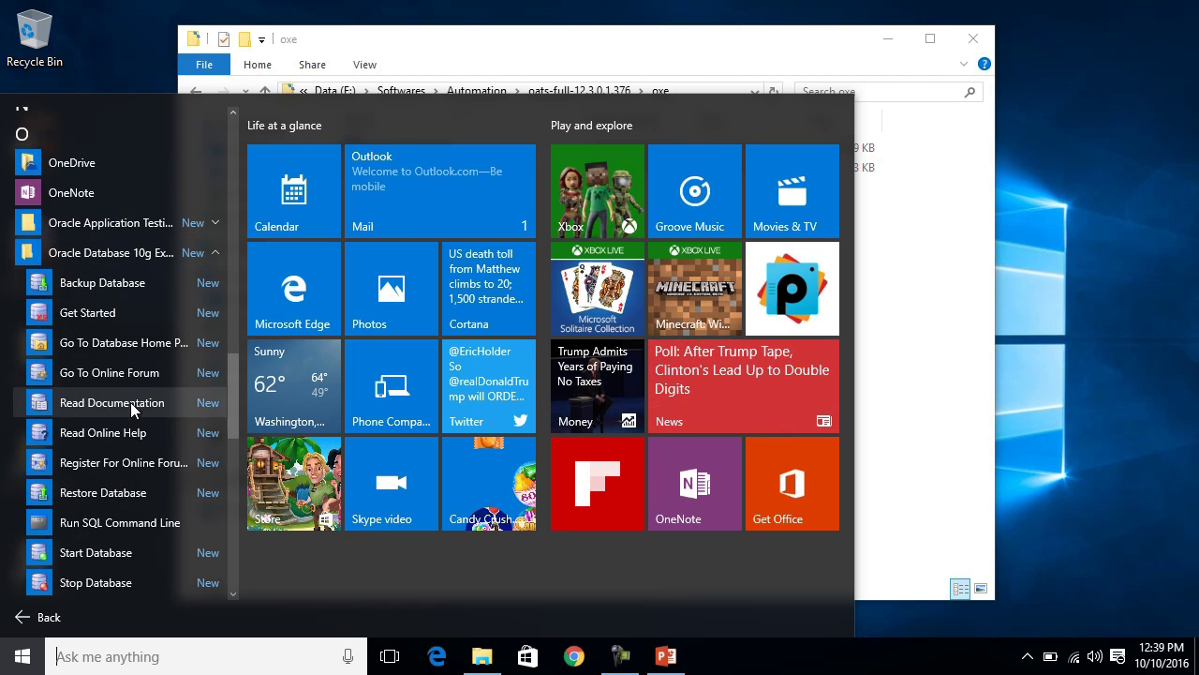
{"action": "left_click", "coordinate": [153, 526]}
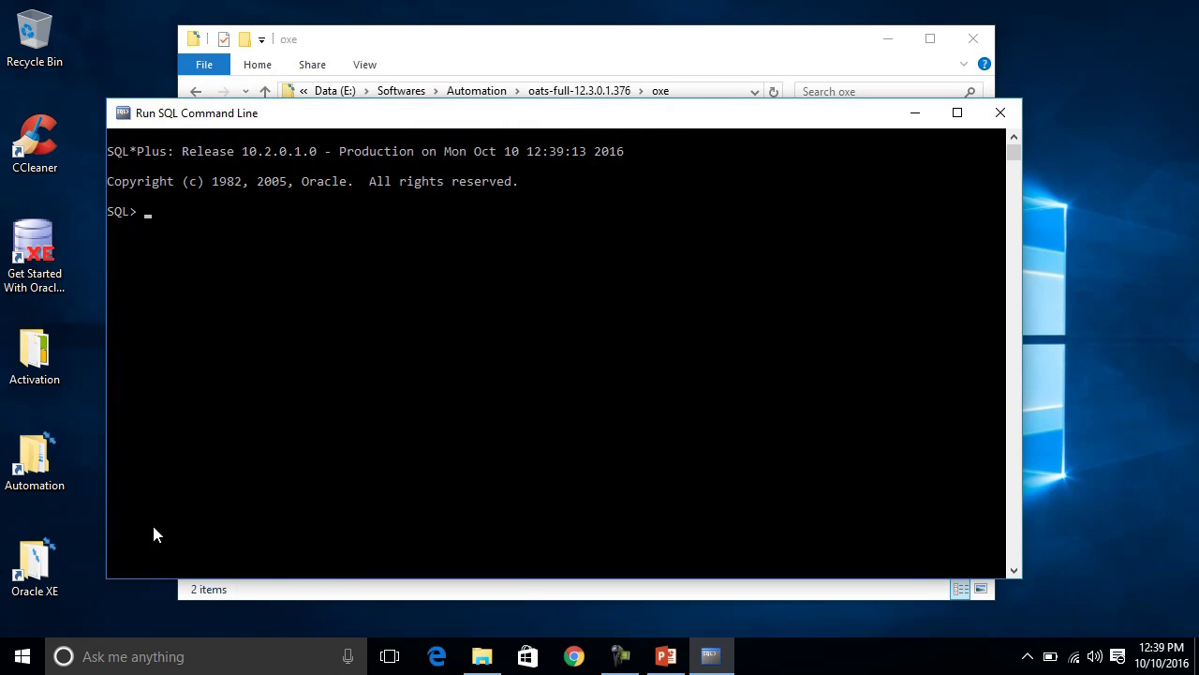
Use conn to log SQL*Plus in as the system user with its password.
{"action": "type", "text": "conn"}
{"action": "key", "text": "Return"}
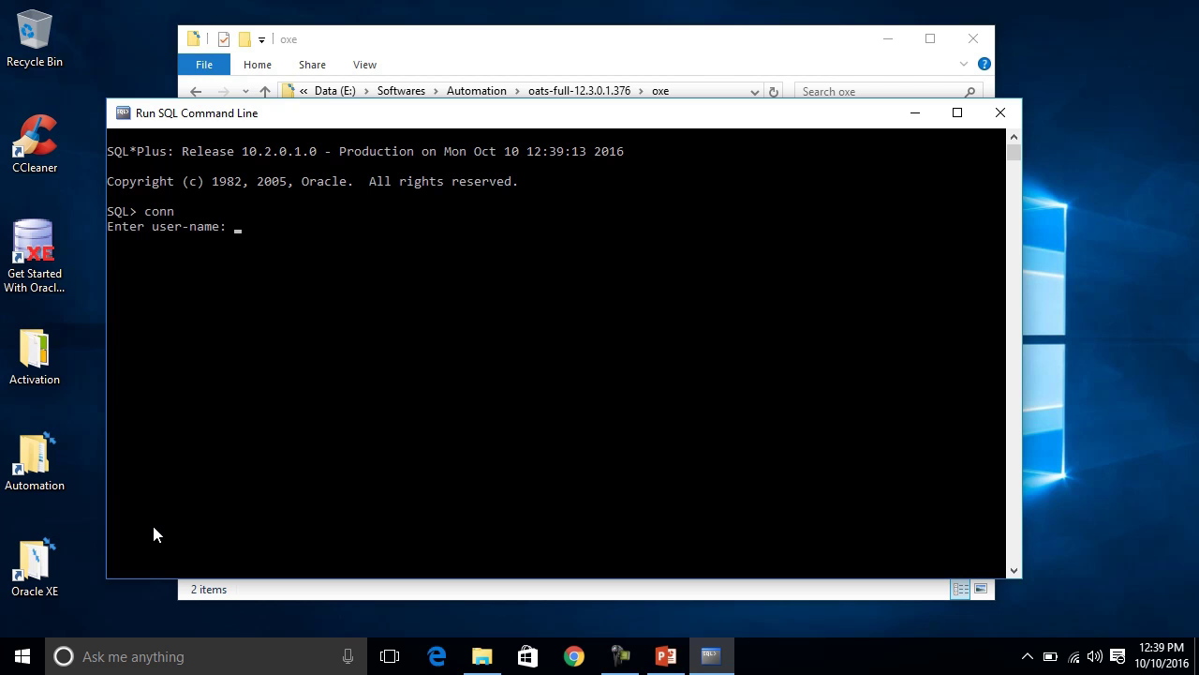
{"action": "type", "text": "system"}
{"action": "key", "text": "Return"}
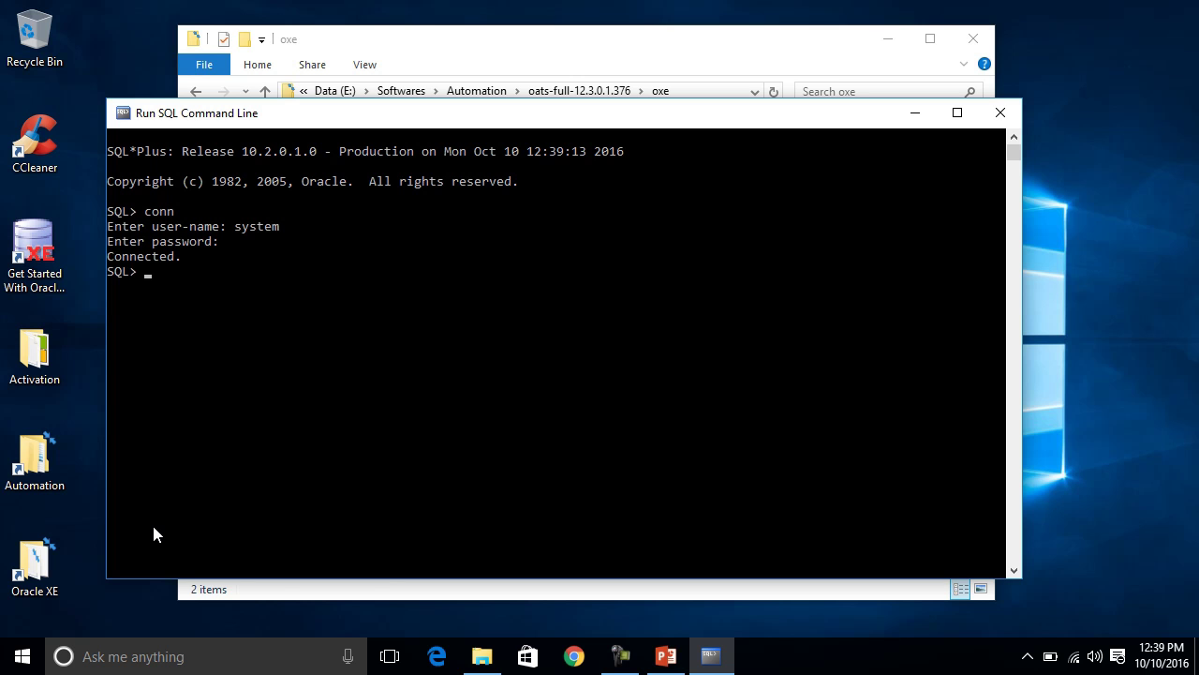
{"action": "key", "text": "super+r"}
Run services.msc to open the Windows Services console.
{"action": "type", "text": "servioc"}
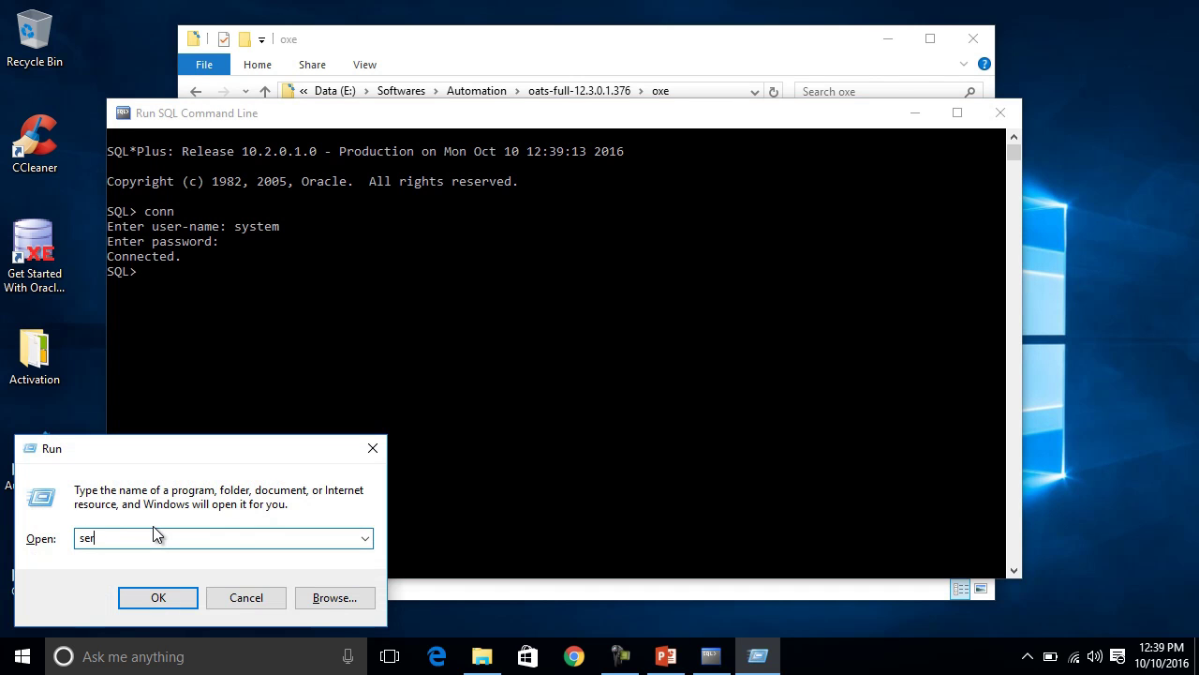
{"action": "key", "text": "BackSpace"}
{"action": "key", "text": "BackSpace"}
{"action": "key", "text": "BackSpace"}
{"action": "type", "text": "ices.msc"}
{"action": "key", "text": "Return"}
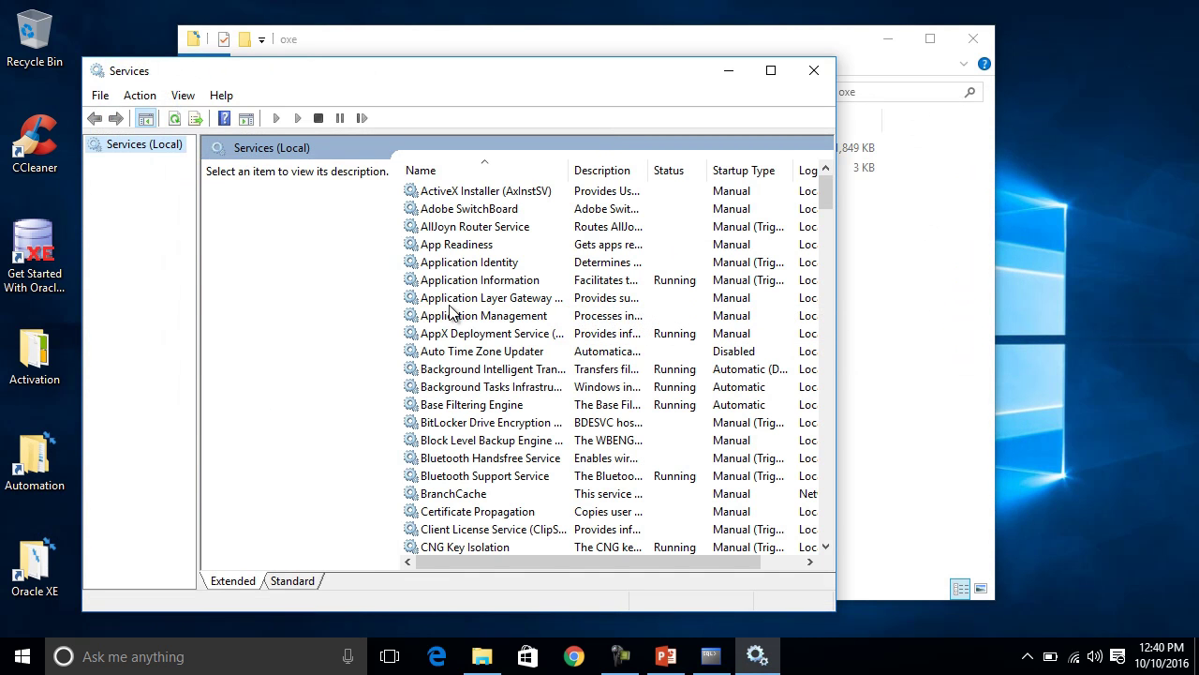
Confirm OracleServiceXE and OracleXETNSListener are both running, then minimise Services.
{"action": "left_click", "coordinate": [451, 303]}
{"action": "key", "text": "o"}
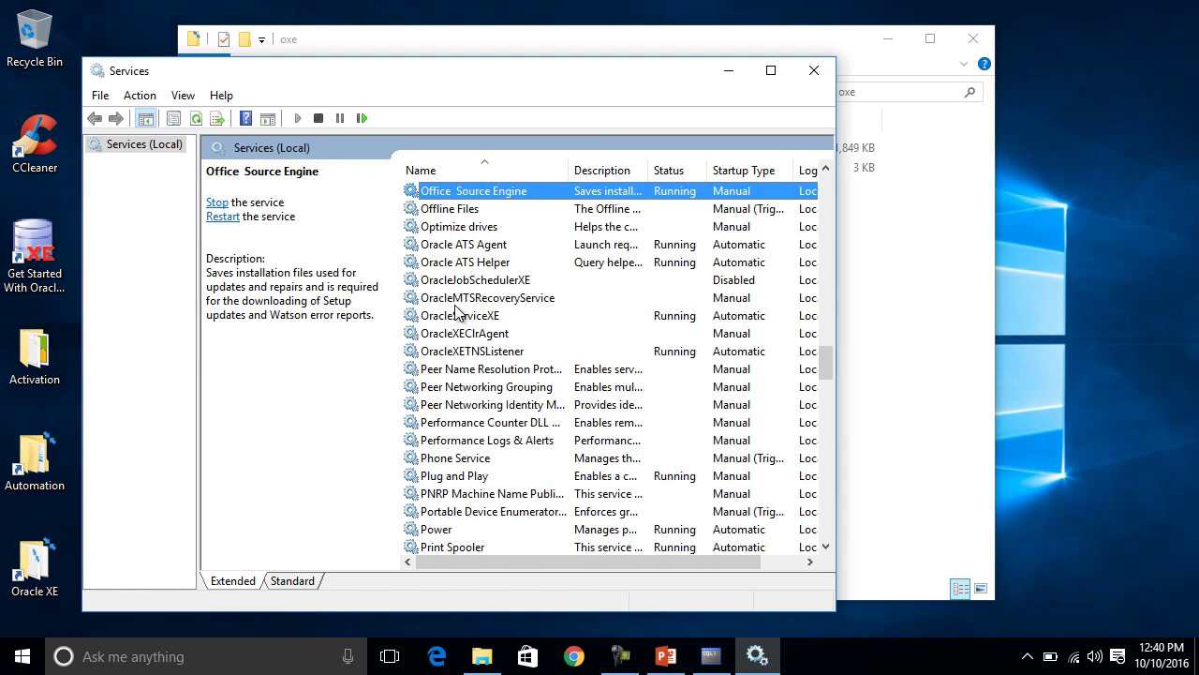
{"action": "left_click", "coordinate": [495, 321]}
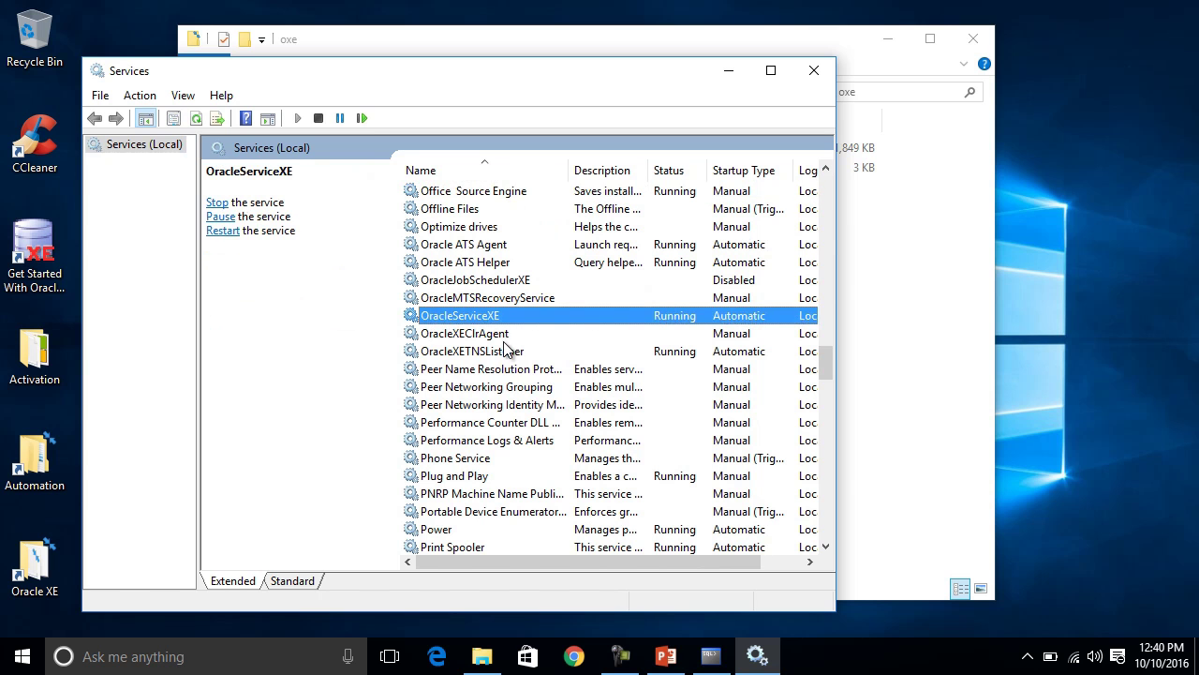
{"action": "left_click", "coordinate": [508, 351]}
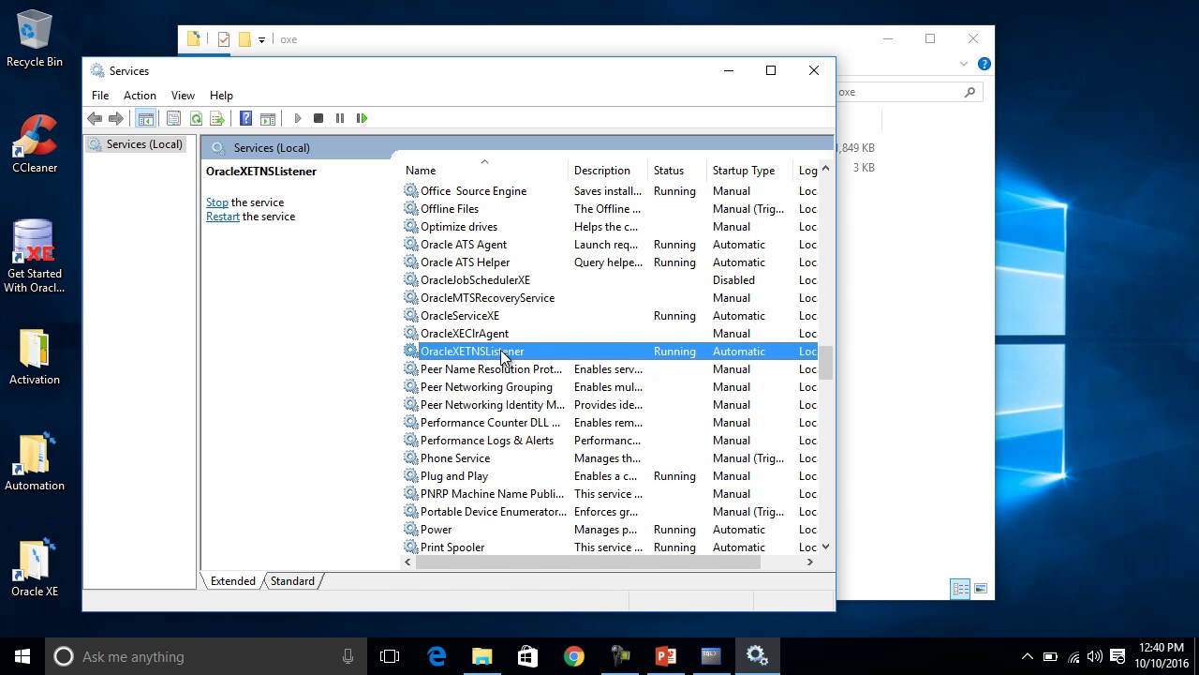
{"action": "right_click", "coordinate": [503, 358]}
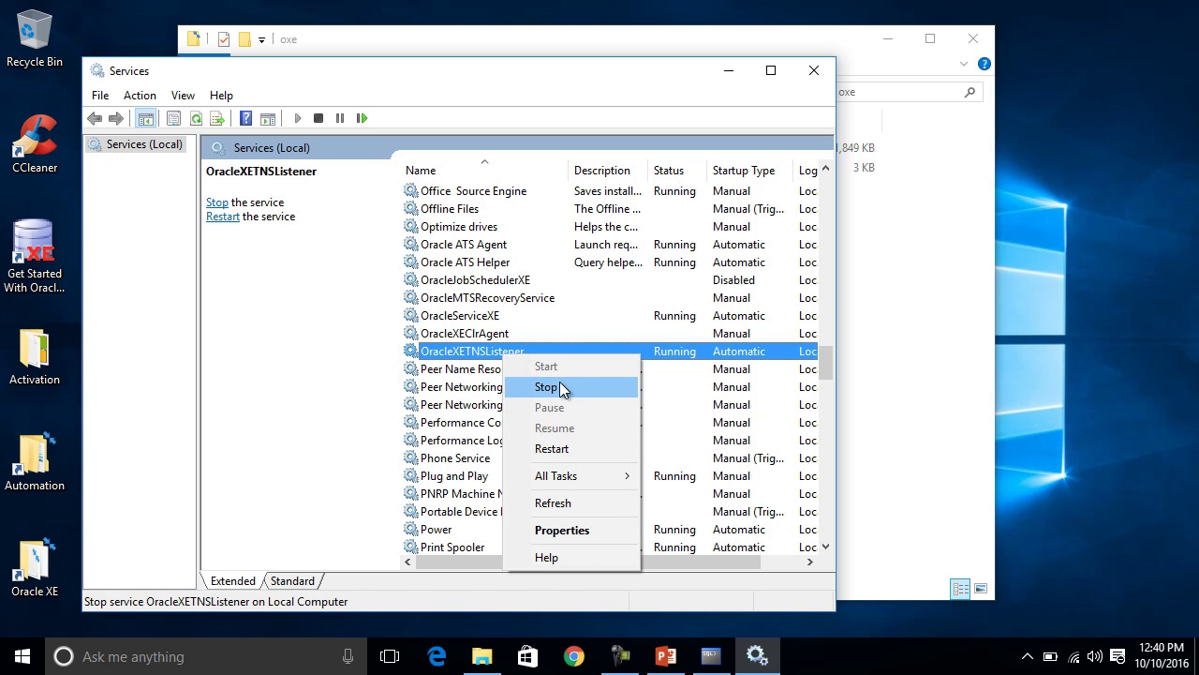
{"action": "left_click", "coordinate": [496, 320]}
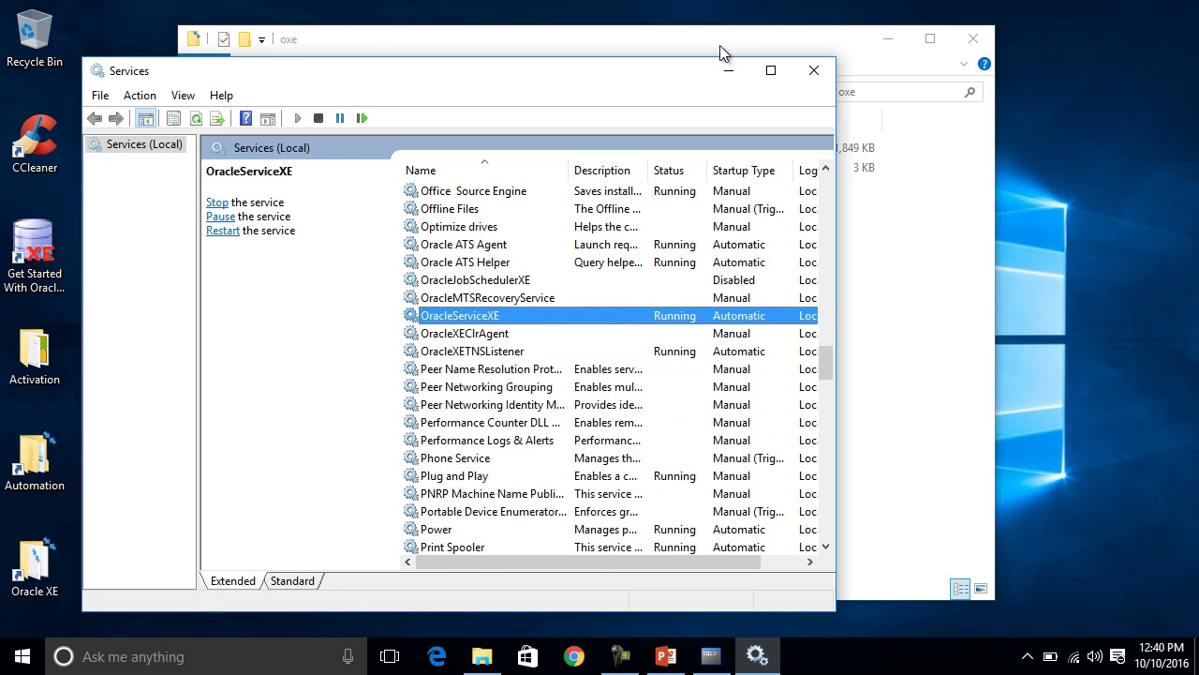
{"action": "left_click", "coordinate": [725, 70]}
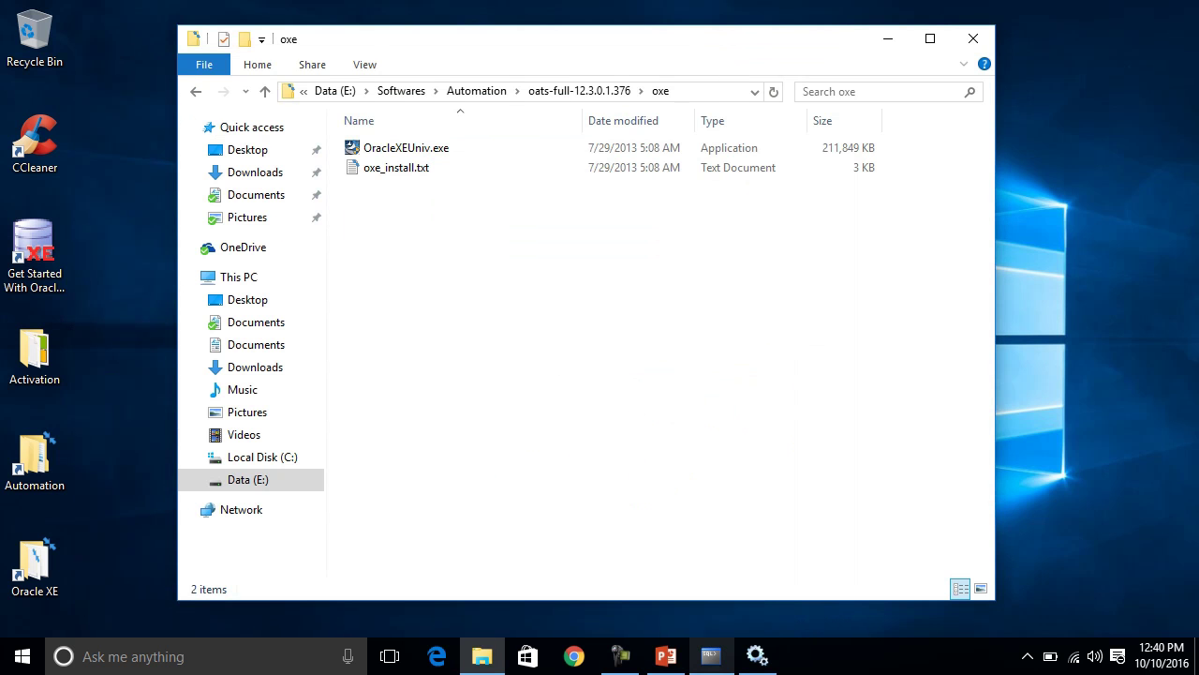
{"action": "mouse_move", "coordinate": [724, 661]}
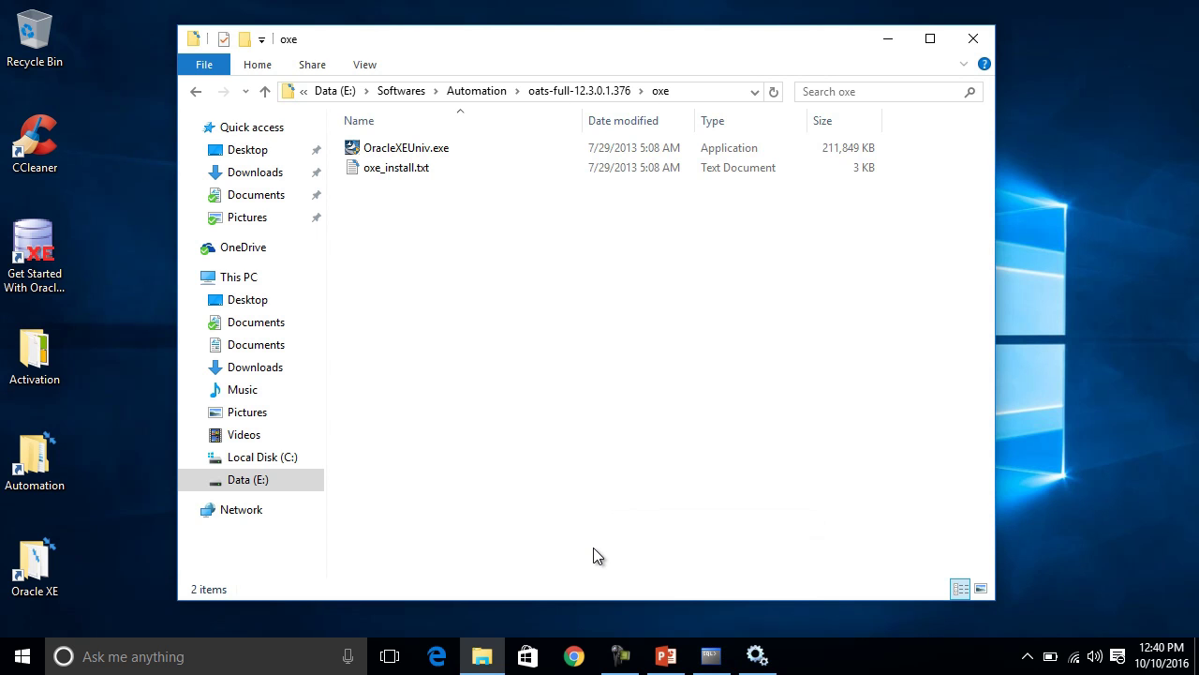
Open Control Panel with control, verify the firewall is on for private and public networks, then open its advanced settings.
{"action": "key", "text": "super+r"}
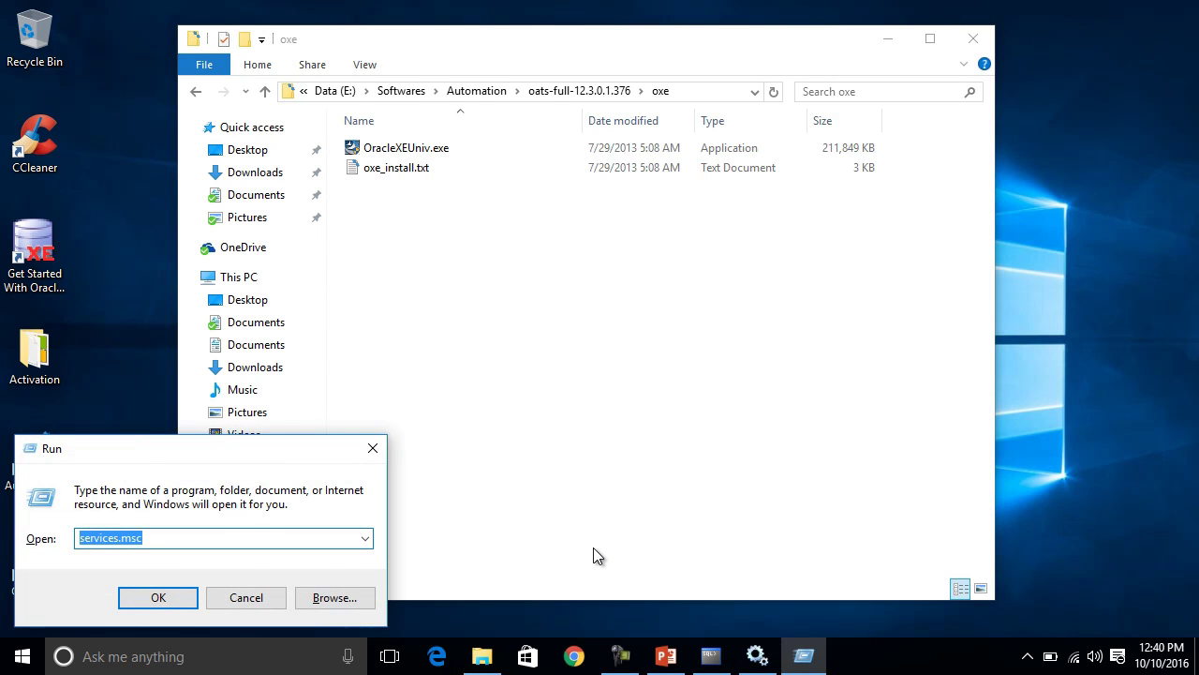
{"action": "type", "text": "control"}
{"action": "key", "text": "Return"}
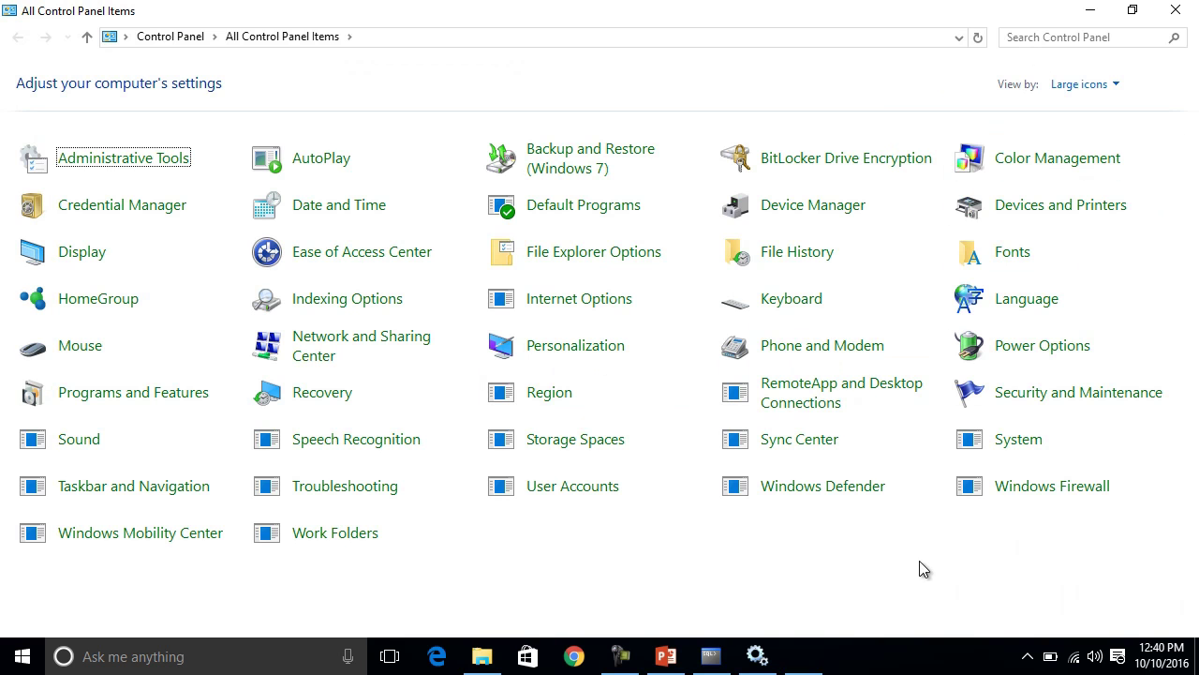
{"action": "left_click", "coordinate": [1043, 487]}
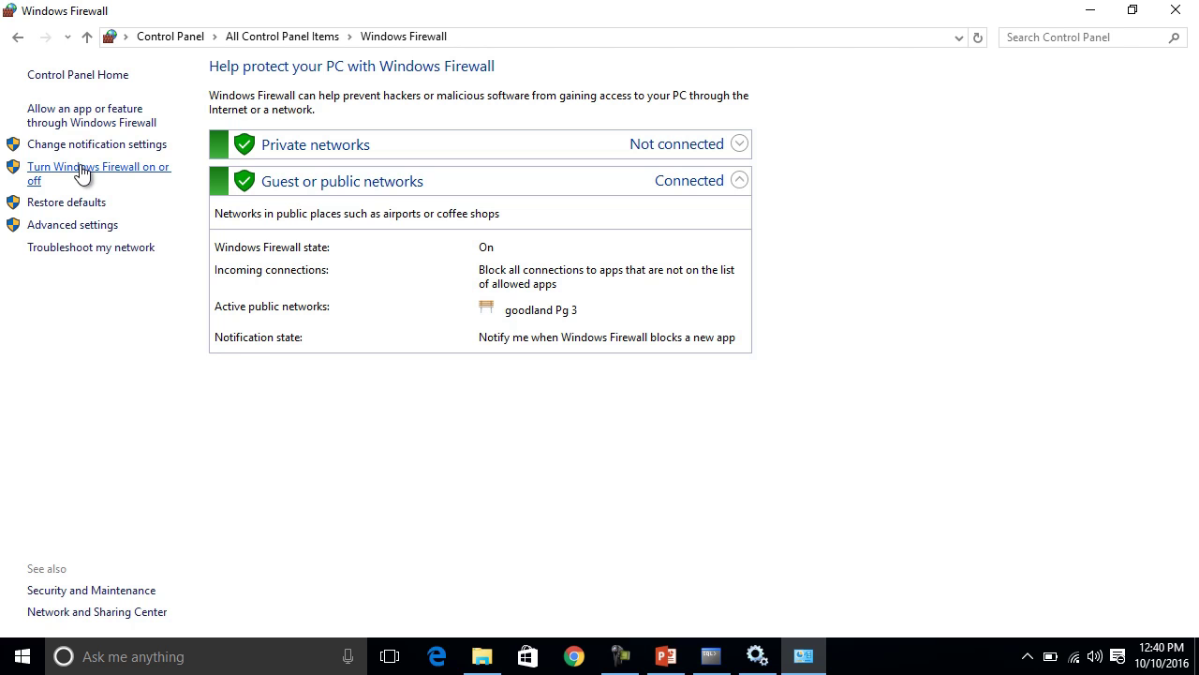
{"action": "left_click", "coordinate": [82, 174]}
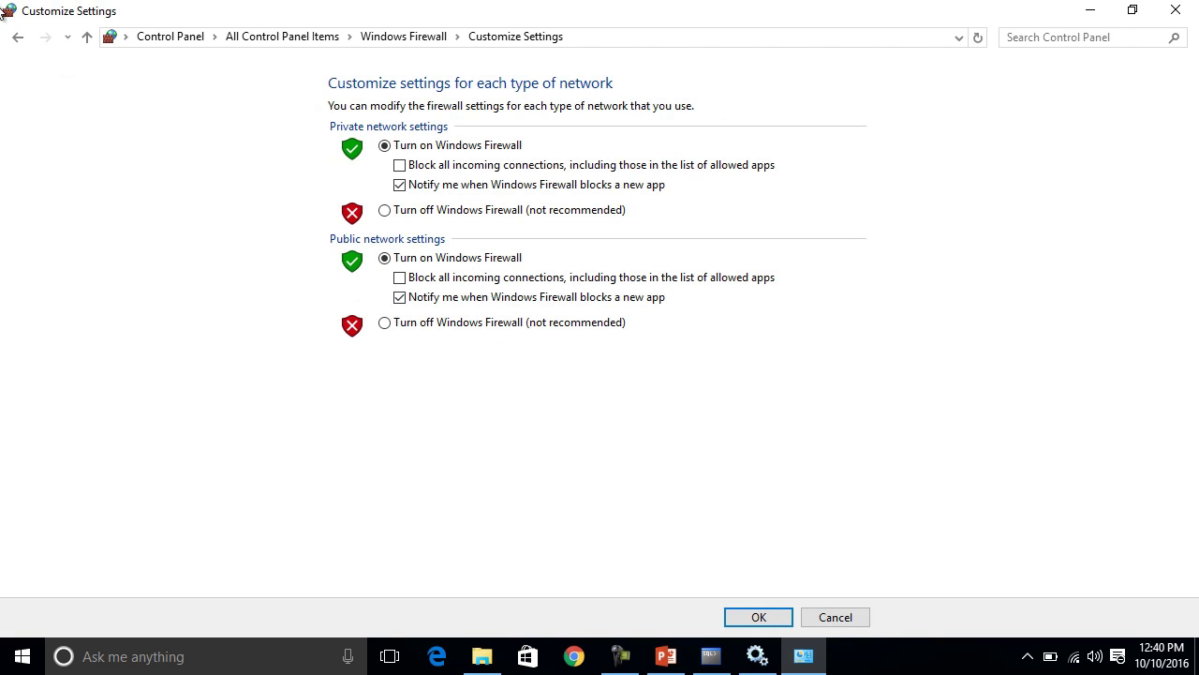
{"action": "left_click", "coordinate": [21, 44]}
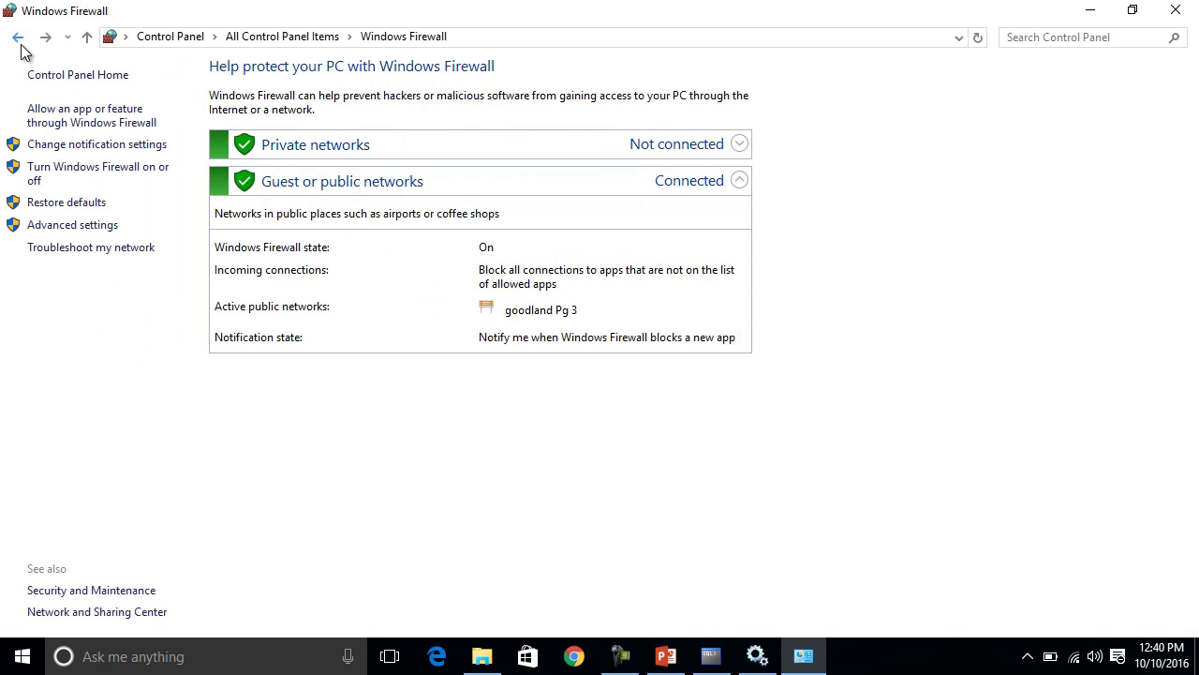
{"action": "left_click", "coordinate": [62, 227]}
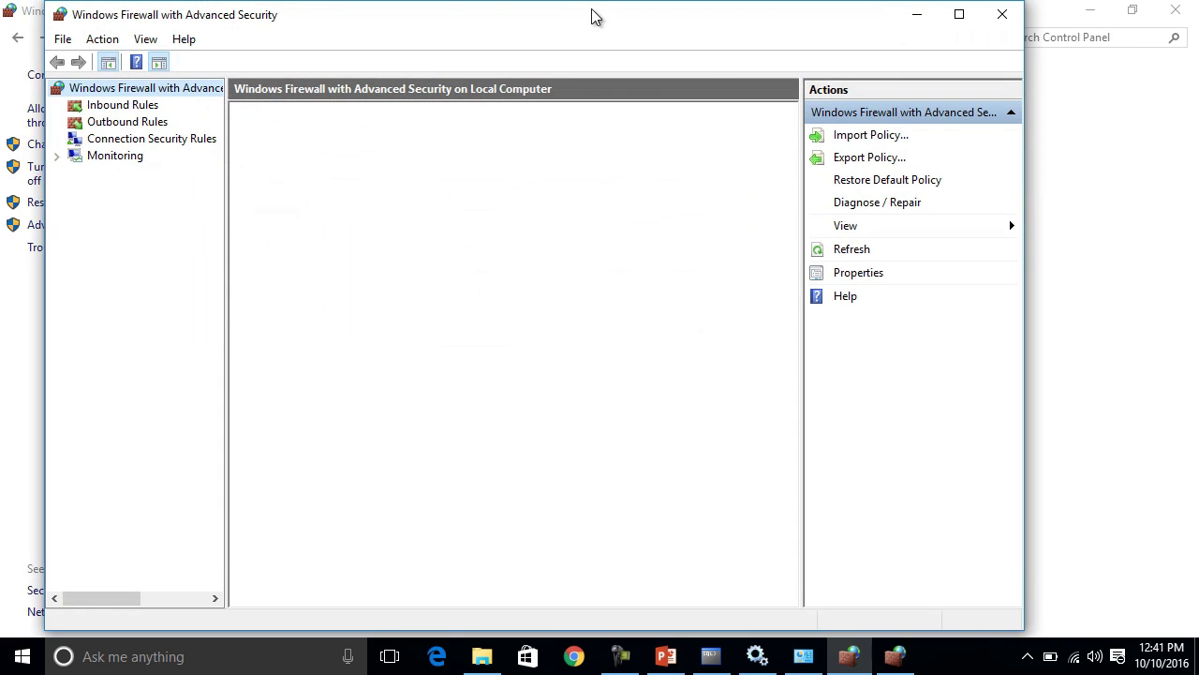
Start a new inbound port rule for TCP 1521, allowing the connection on all profiles.
{"action": "right_click", "coordinate": [102, 110]}
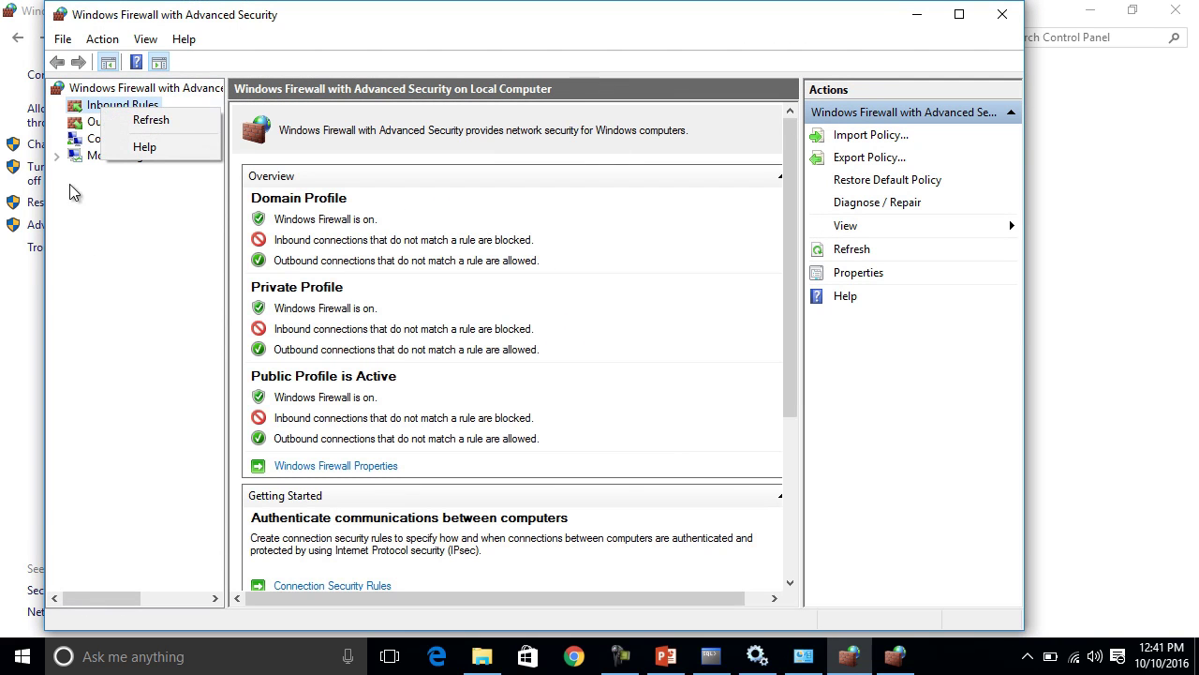
{"action": "left_click", "coordinate": [129, 240]}
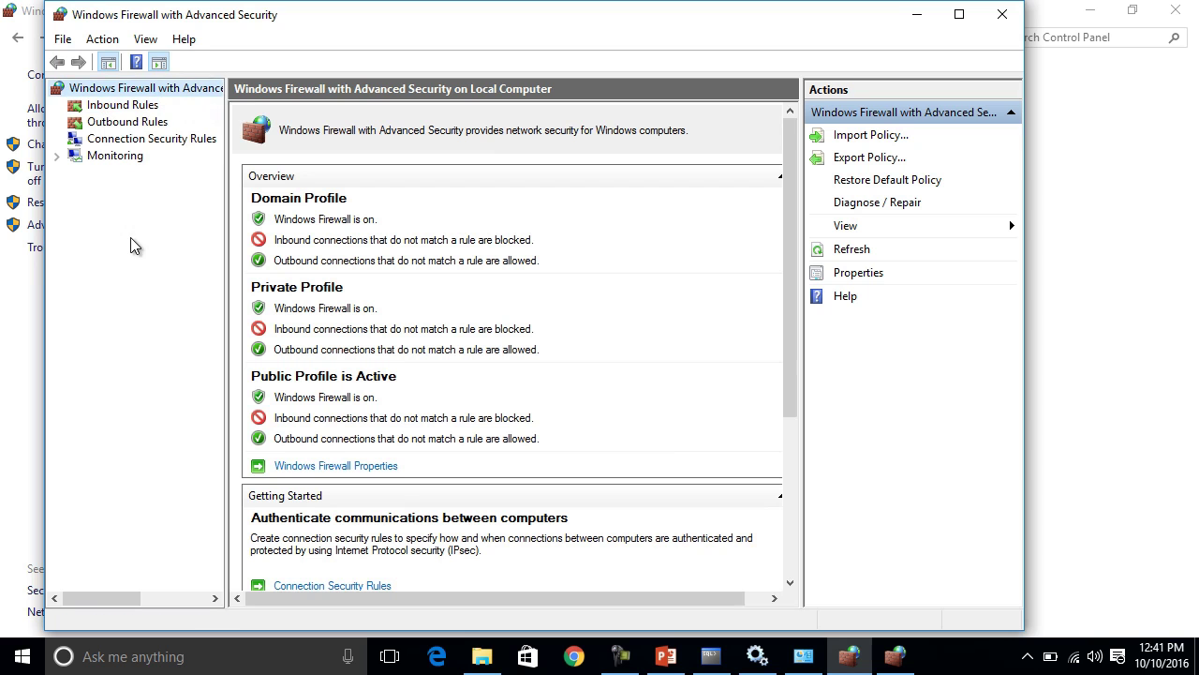
{"action": "left_click", "coordinate": [126, 109]}
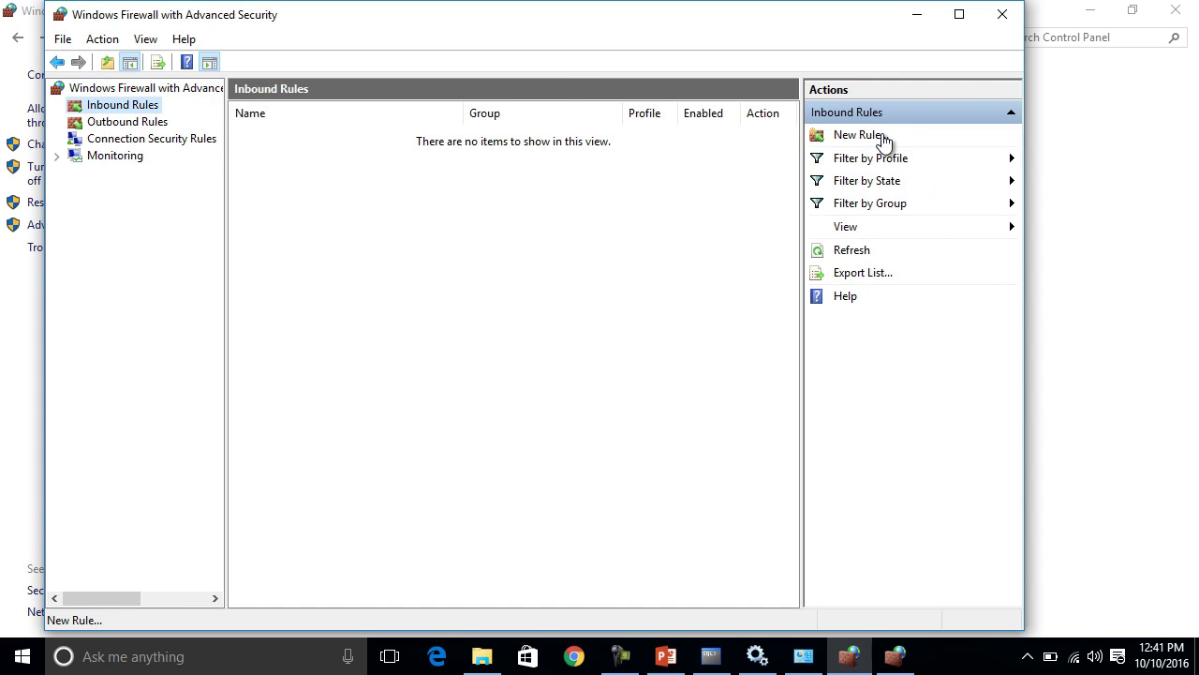
{"action": "left_click", "coordinate": [884, 139]}
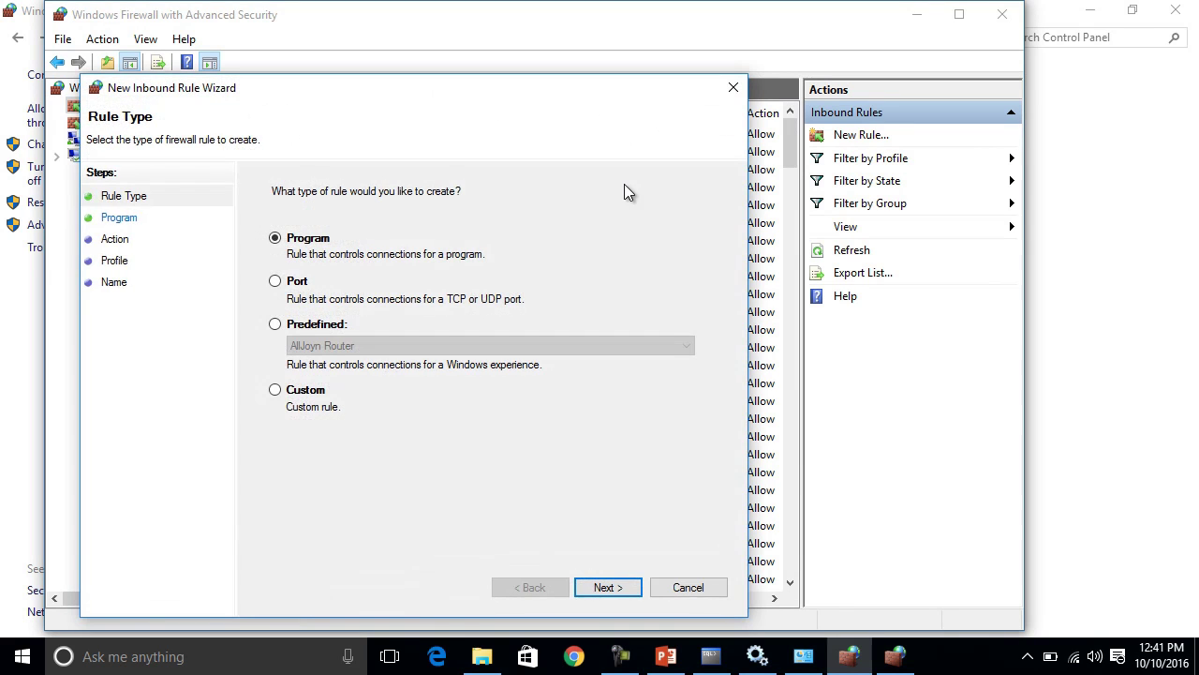
{"action": "left_click", "coordinate": [281, 290]}
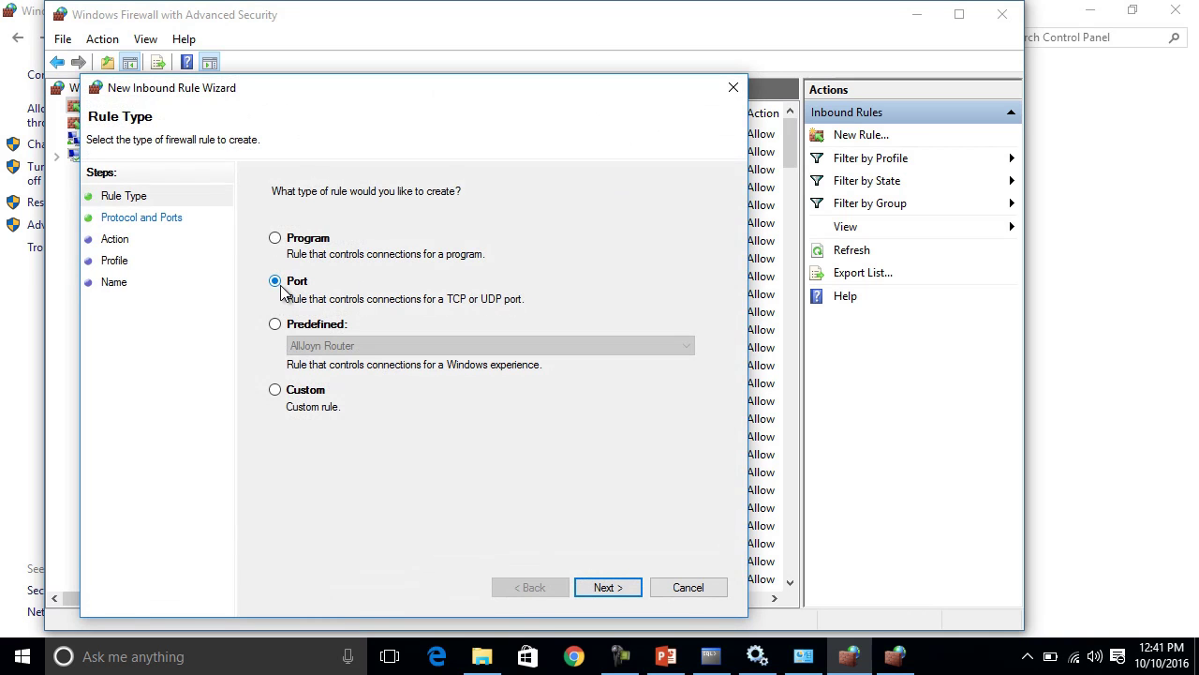
{"action": "left_click", "coordinate": [606, 584]}
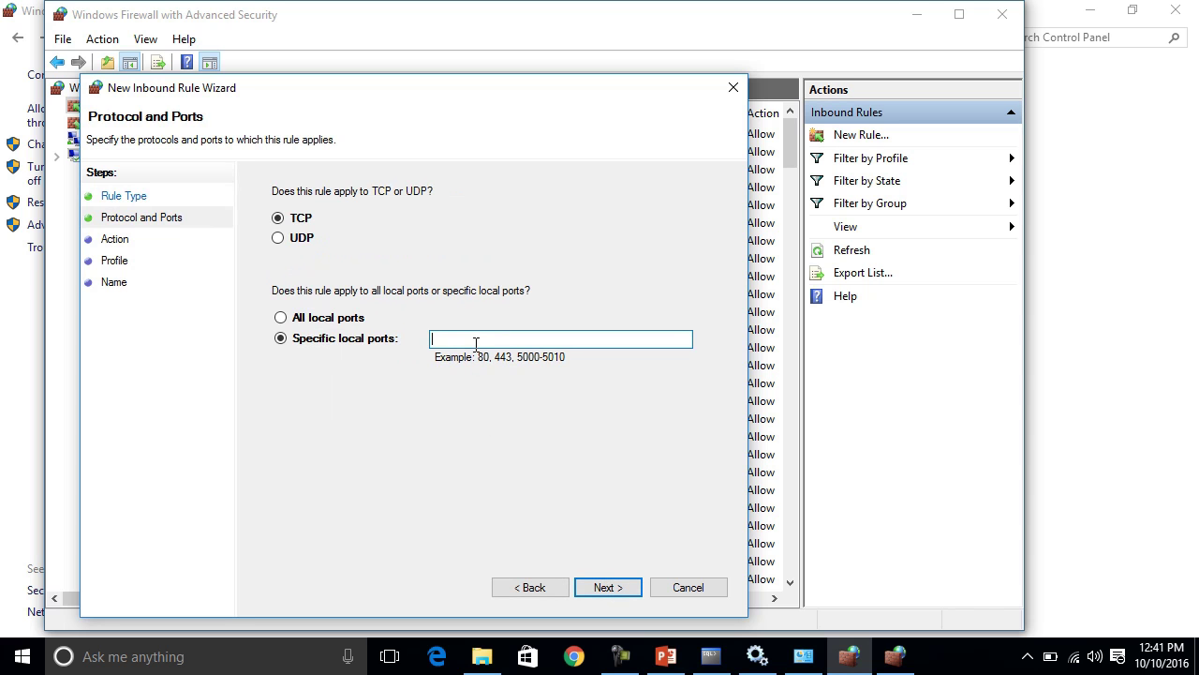
{"action": "type", "text": "1521"}
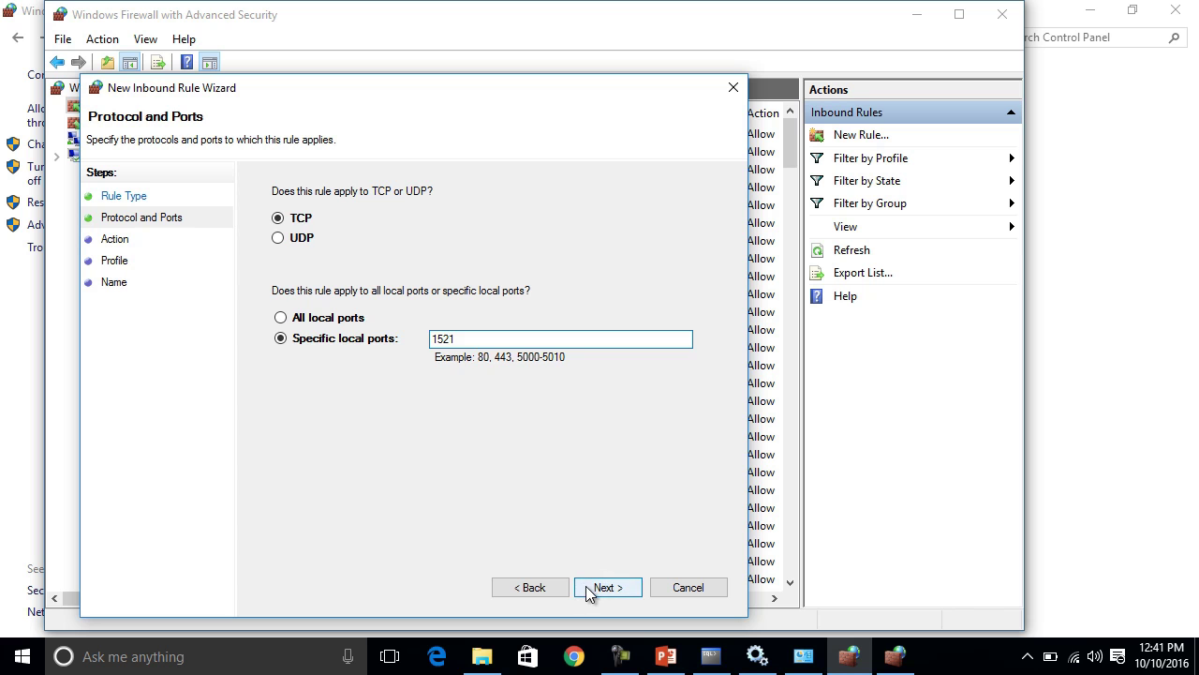
{"action": "left_click", "coordinate": [588, 588]}
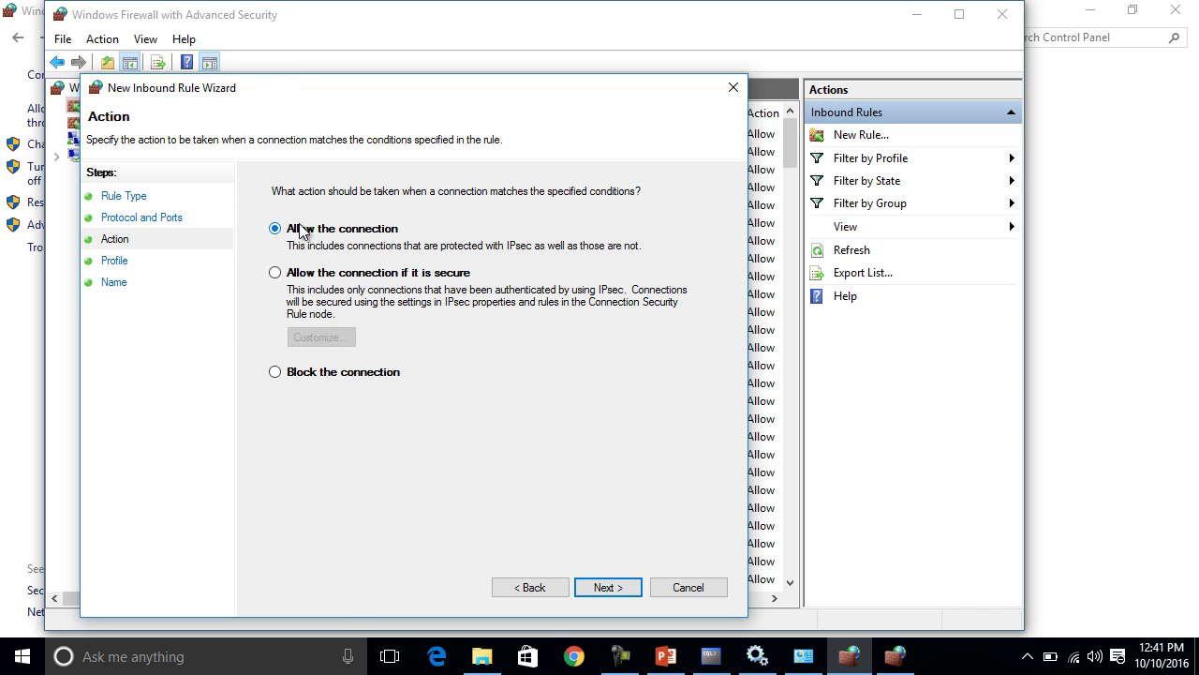
{"action": "left_click", "coordinate": [607, 586]}
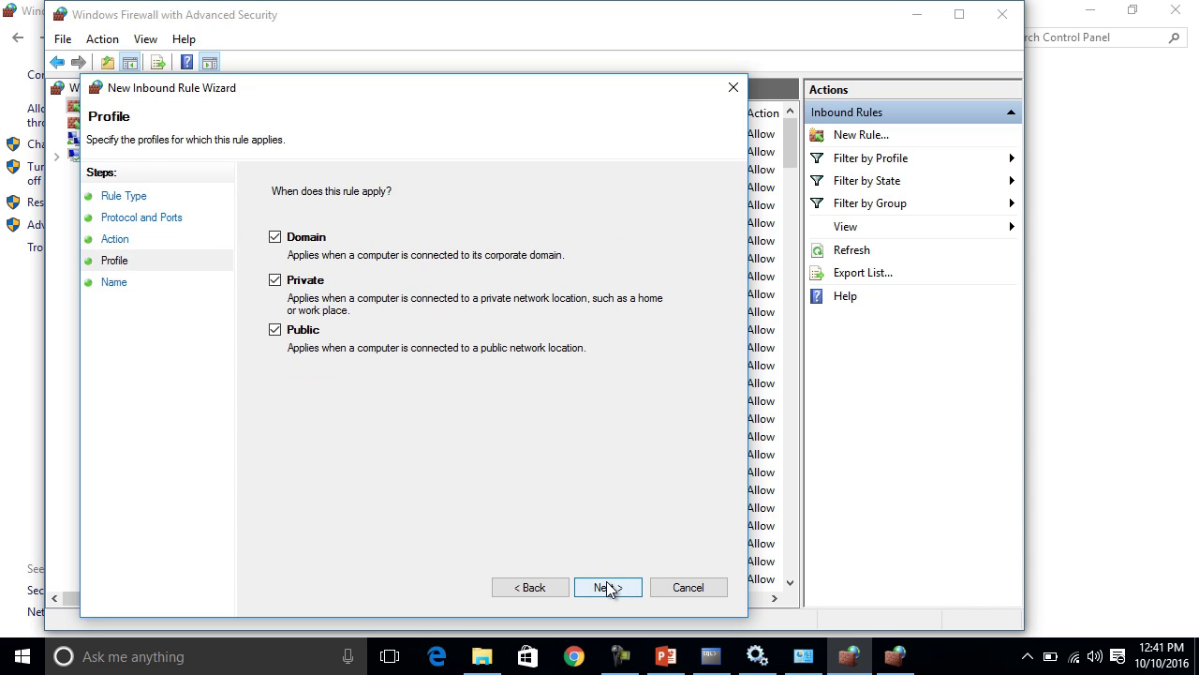
{"action": "left_click", "coordinate": [607, 586]}
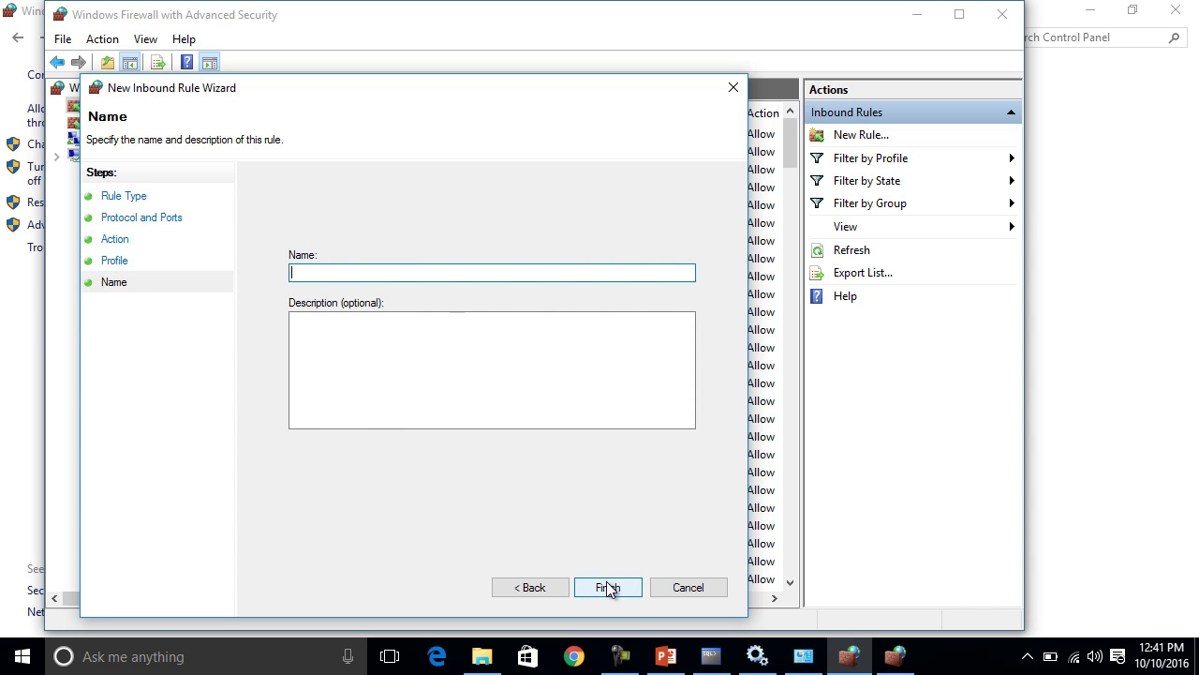
Name the rule 'Inbouind XE Oracle', reuse the name as description, and finish.
{"action": "type", "text": "Inbouind XE Oracle"}
{"action": "mouse_move", "coordinate": [665, 655]}
{"action": "key", "text": "ctrl+a"}
{"action": "key", "text": "ctrl+c"}
{"action": "key", "text": "Tab"}
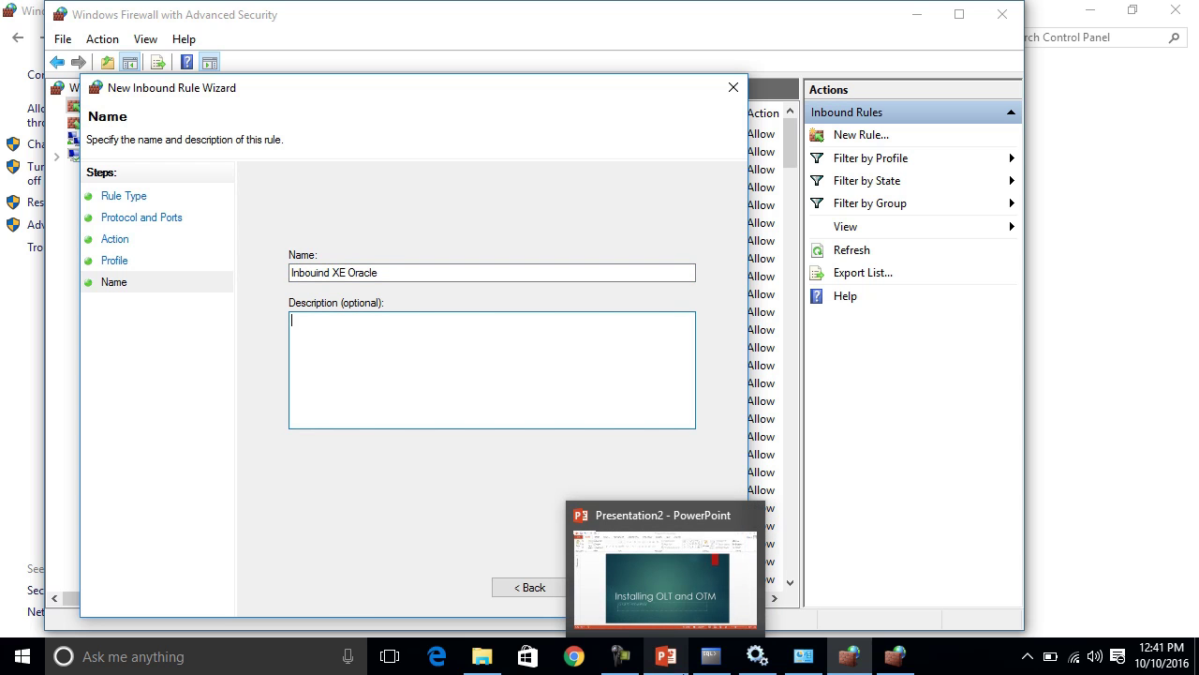
{"action": "key", "text": "ctrl+v"}
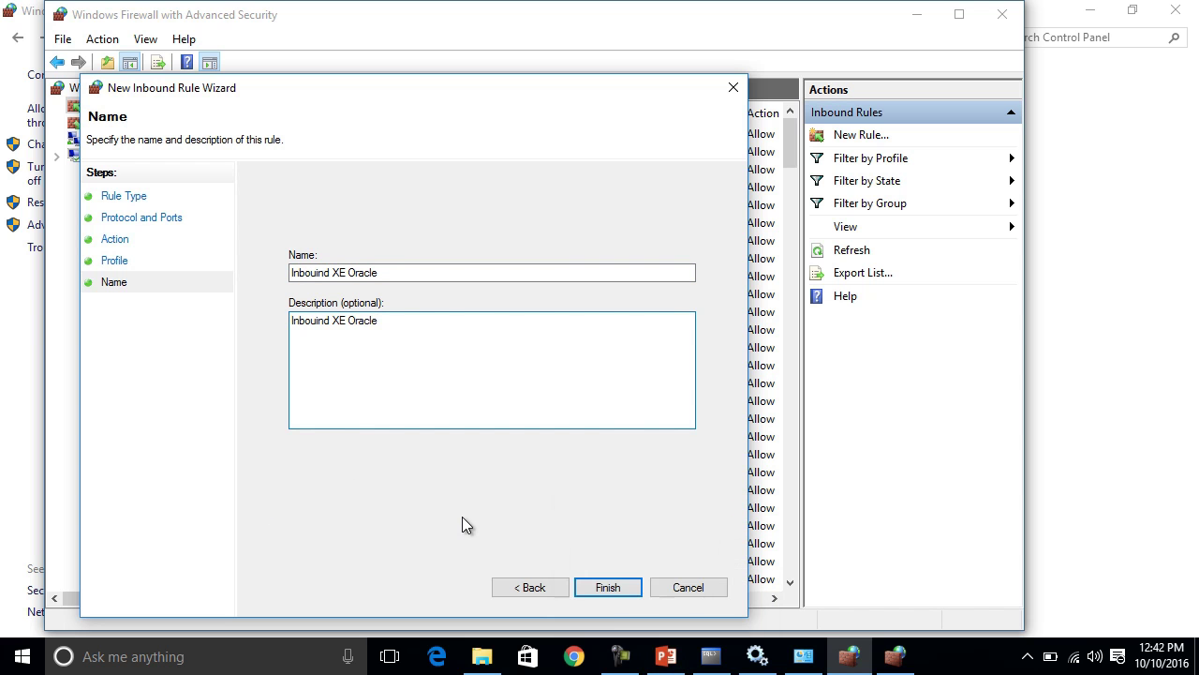
{"action": "left_click", "coordinate": [609, 587]}
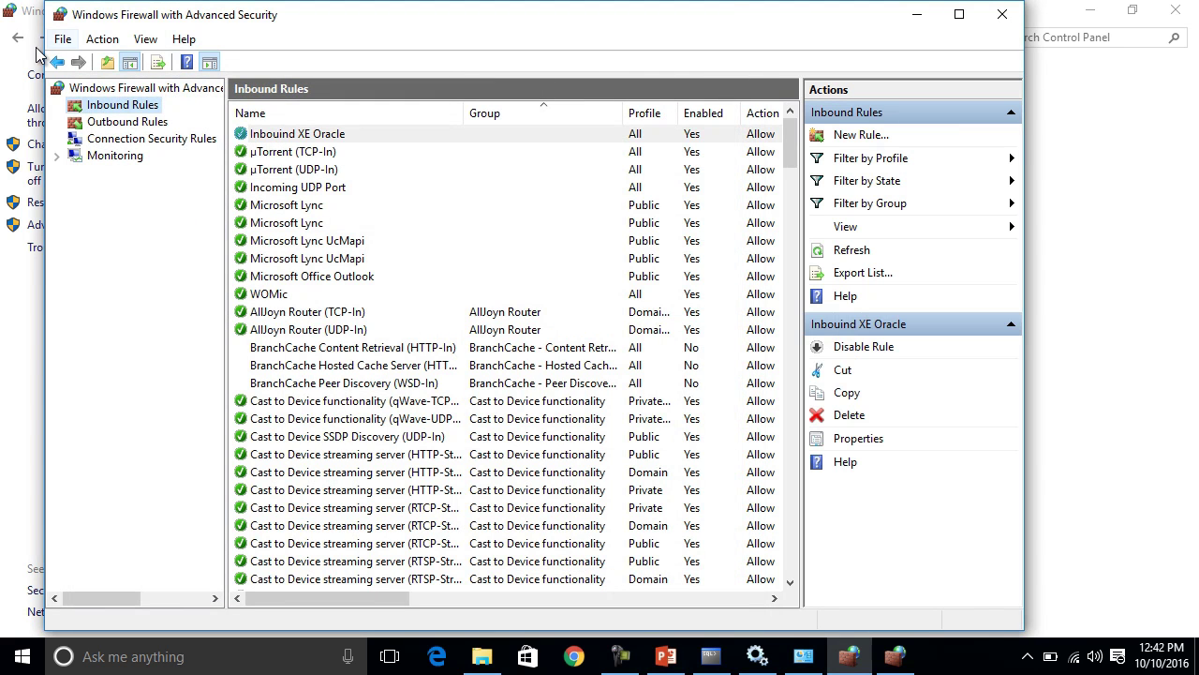
Start a new outbound port rule for TCP remote port 1521, allowing the connection on all profiles.
{"action": "left_click", "coordinate": [124, 124]}
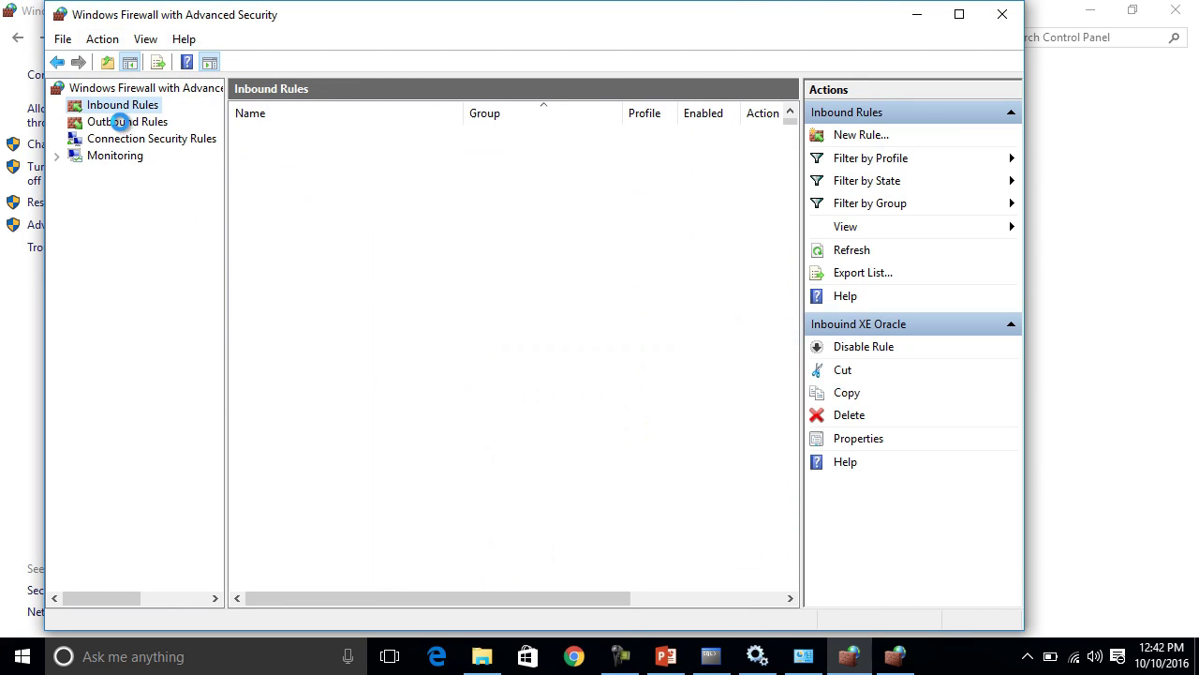
{"action": "left_click", "coordinate": [851, 132]}
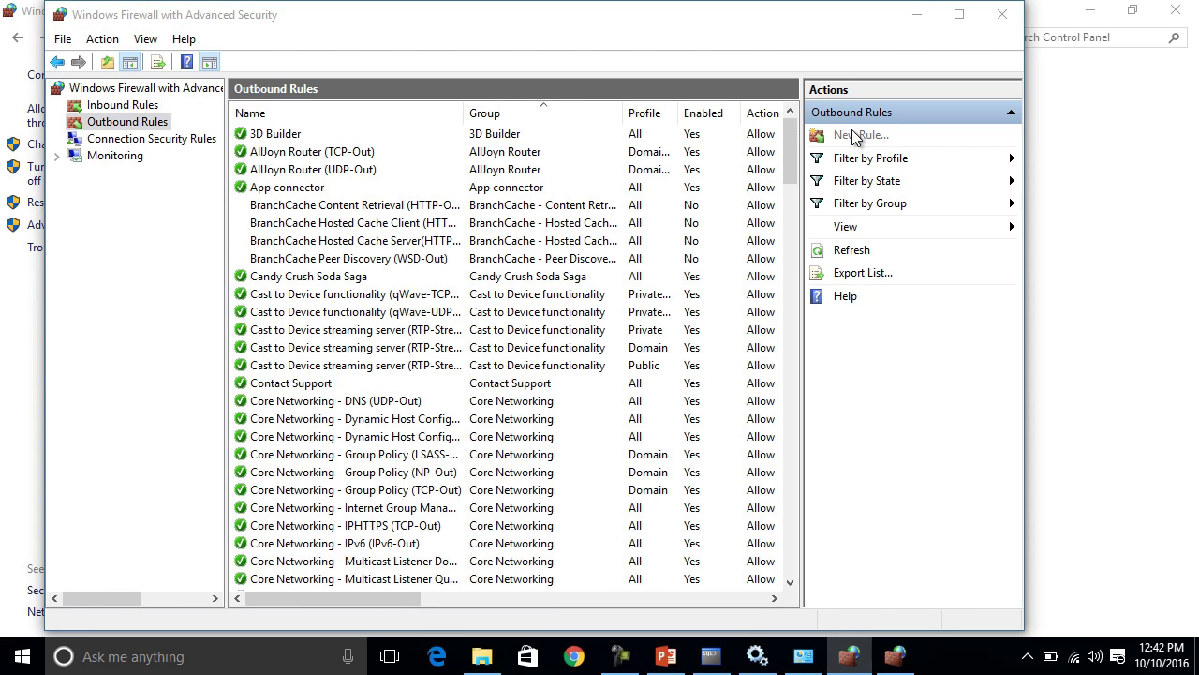
{"action": "left_click", "coordinate": [315, 308]}
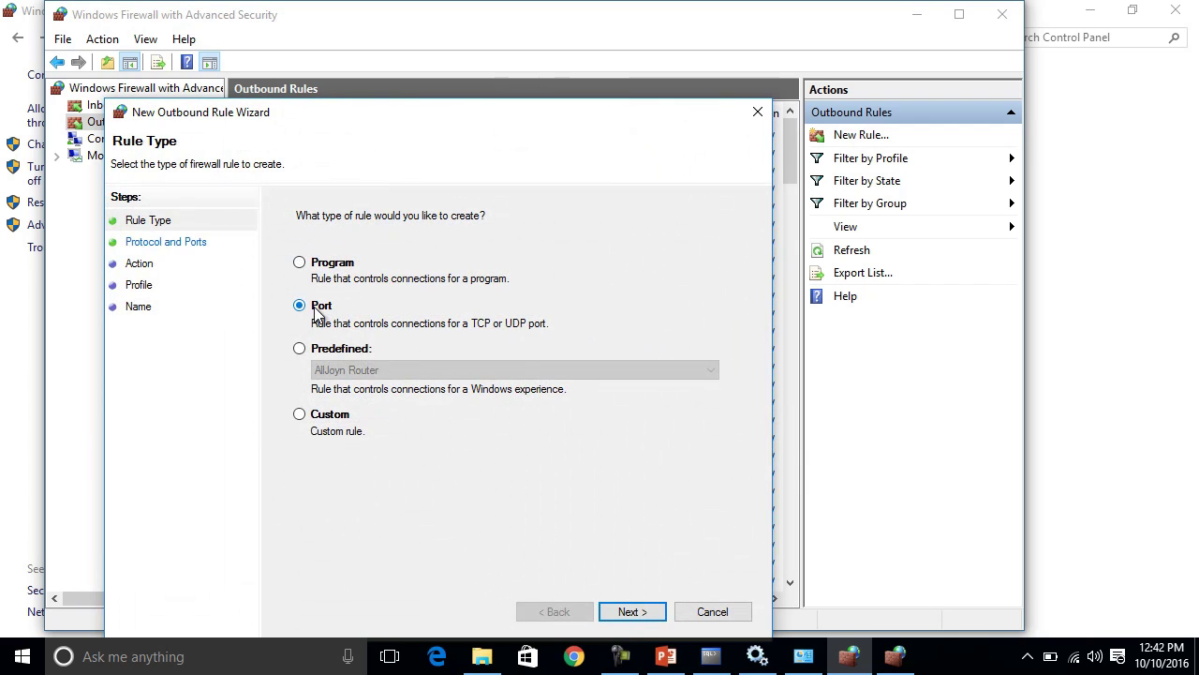
{"action": "left_click", "coordinate": [631, 611]}
{"action": "left_click", "coordinate": [502, 365]}
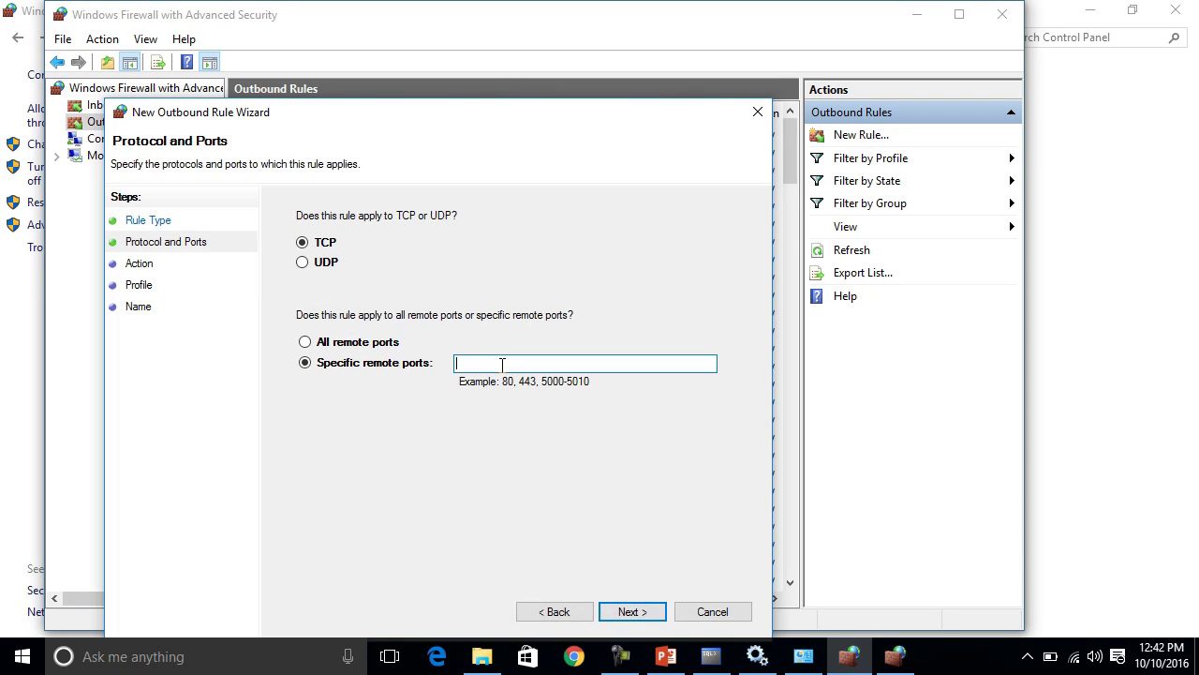
{"action": "type", "text": "1521"}
{"action": "left_click", "coordinate": [631, 613]}
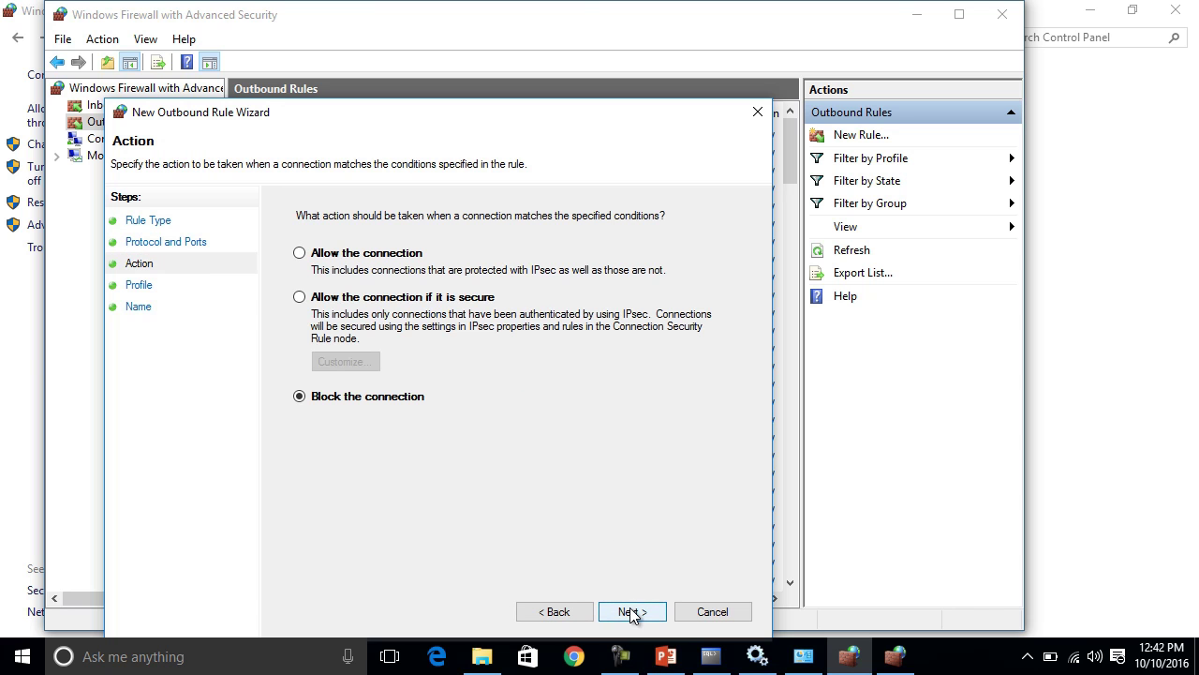
{"action": "left_click", "coordinate": [357, 259]}
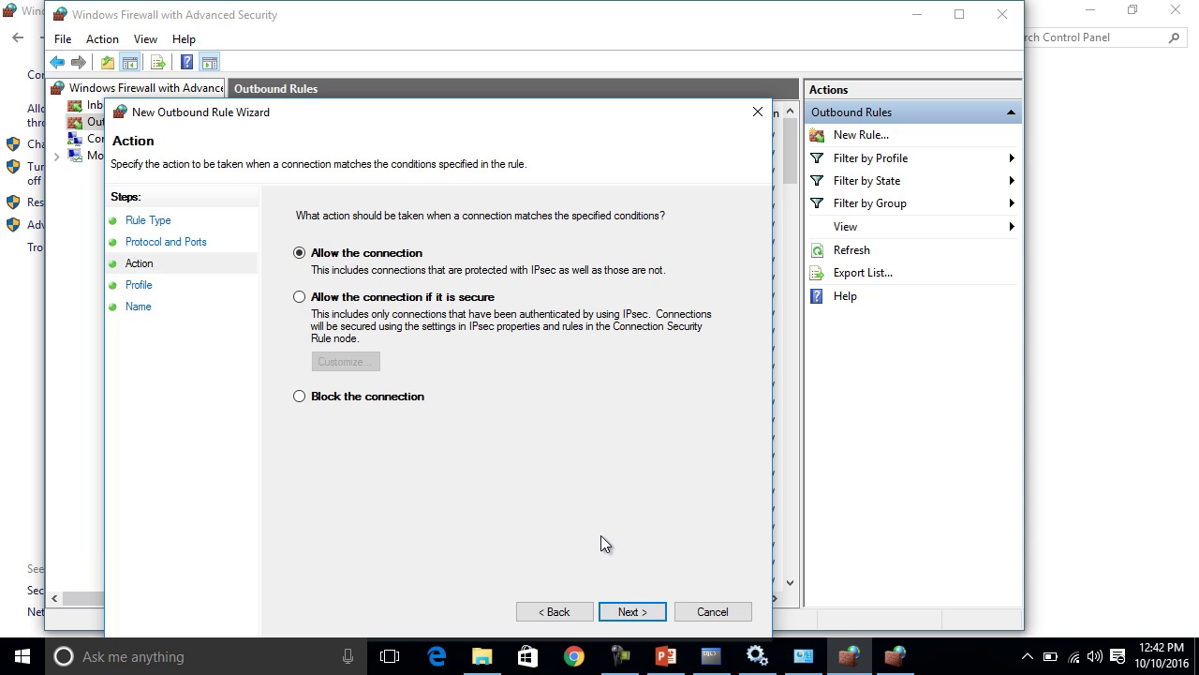
{"action": "left_click", "coordinate": [631, 613]}
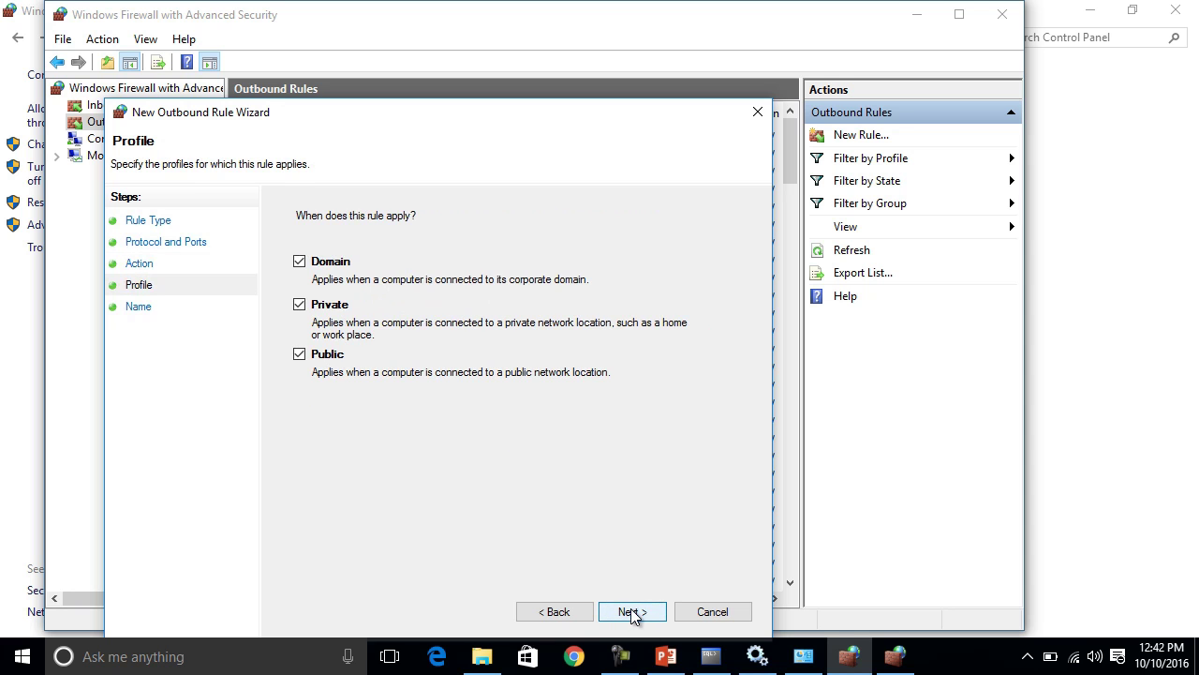
{"action": "left_click", "coordinate": [632, 613]}
Name the rule 'Outbound XE Oracle' with an OB-prefixed description and finish.
{"action": "key", "text": "ctrl+v"}
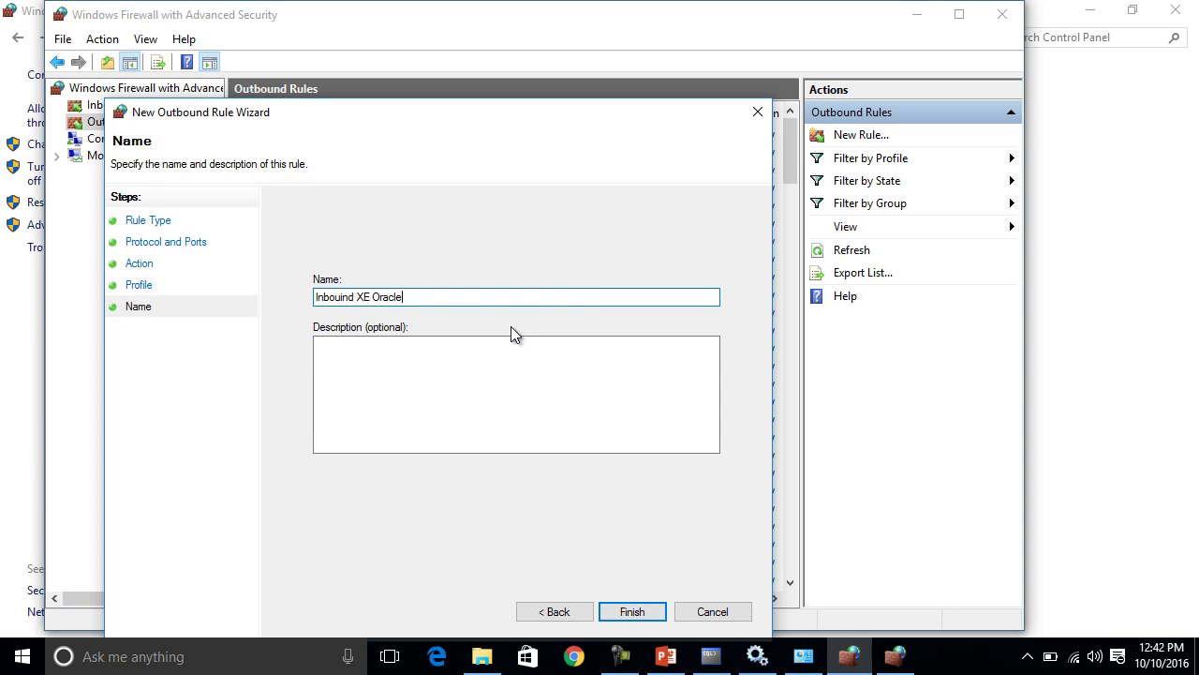
{"action": "key", "text": "Home"}
{"action": "key", "text": "ctrl+shift+Right"}
{"action": "type", "text": "Outbound"}
{"action": "key", "text": "Tab"}
{"action": "key", "text": "ctrl+v"}
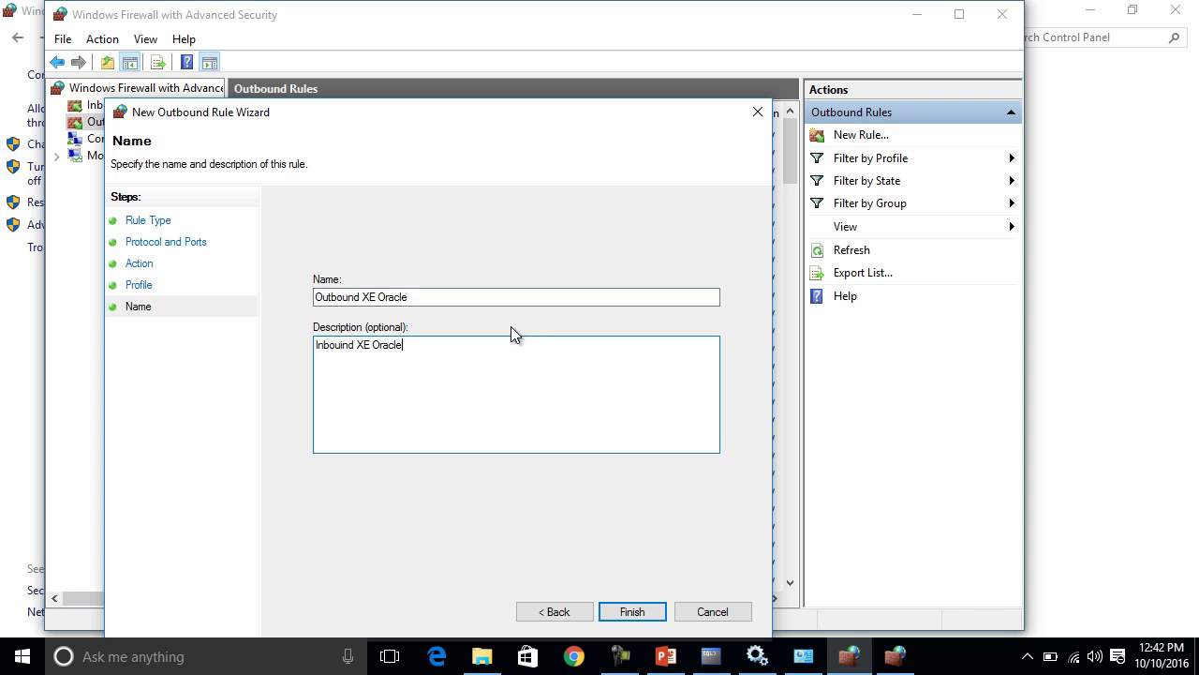
{"action": "key", "text": "Home"}
{"action": "key", "text": "ctrl+shift+Right"}
{"action": "type", "text": "OB"}
{"action": "left_click", "coordinate": [640, 610]}
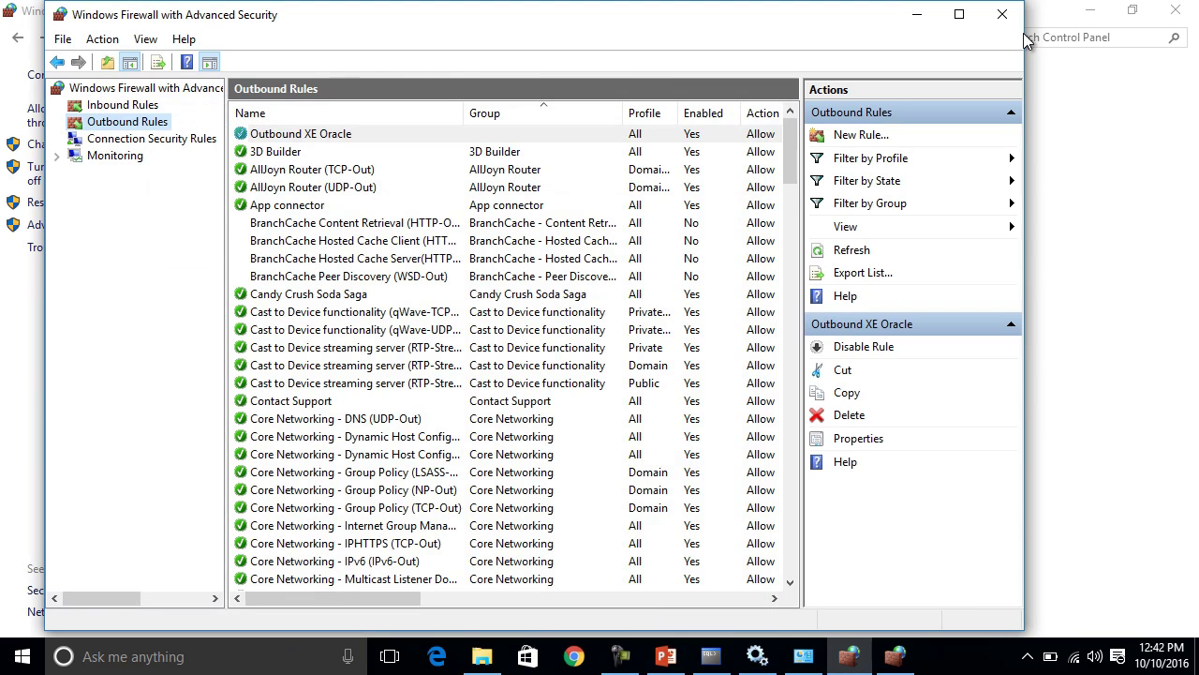
Close the firewall windows and clear everything away to the desktop.
{"action": "left_click", "coordinate": [1001, 19]}
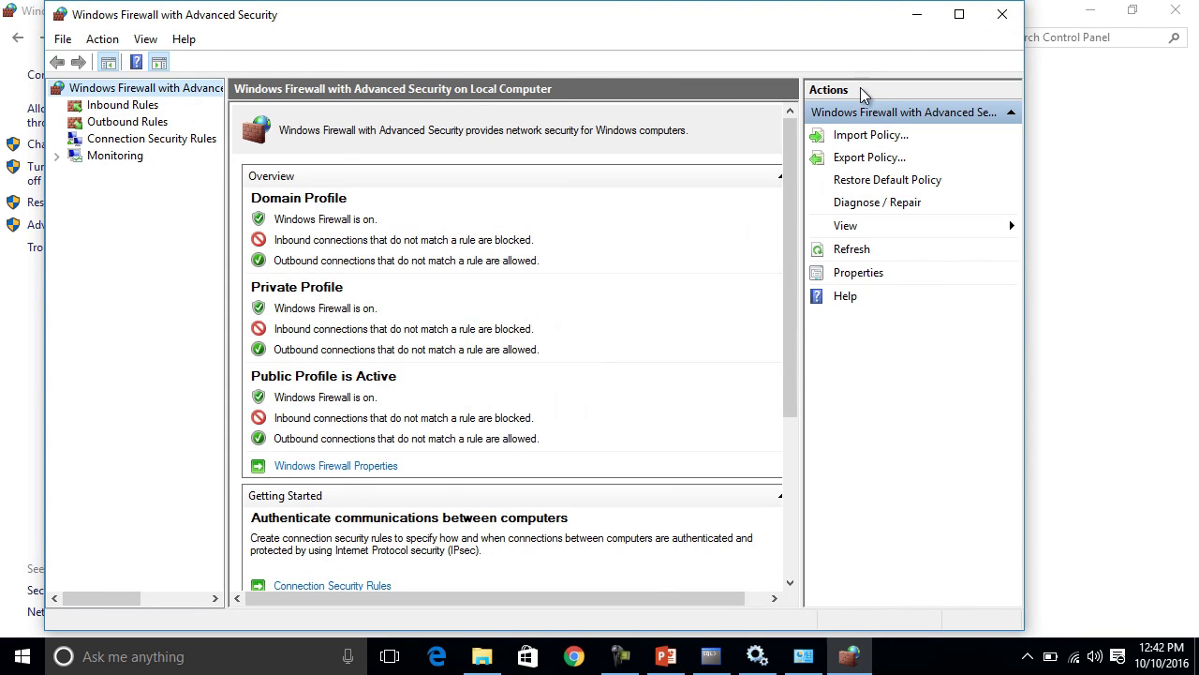
{"action": "left_click", "coordinate": [999, 19]}
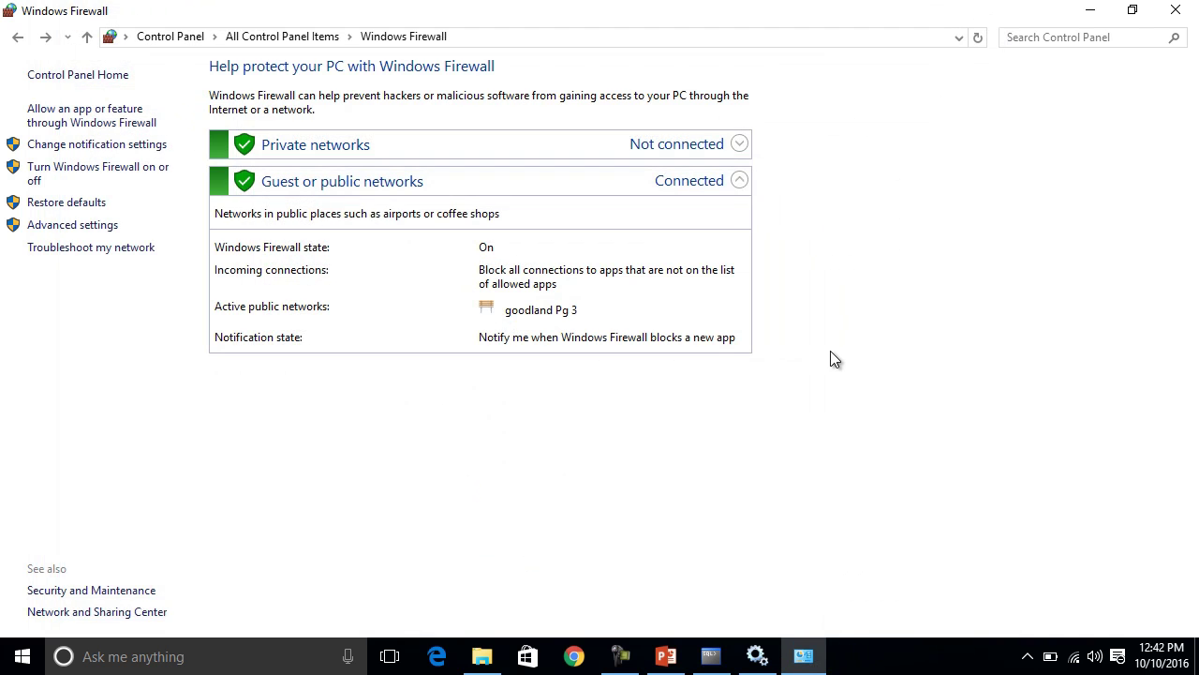
{"action": "left_click", "coordinate": [1091, 8]}
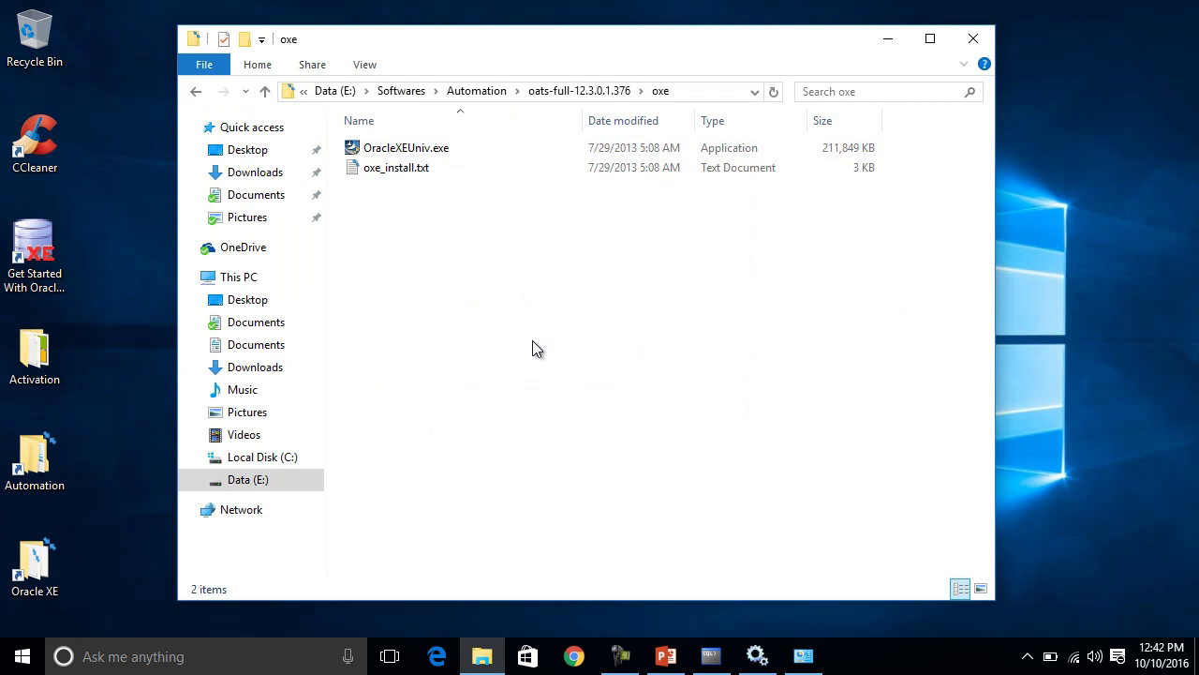
{"action": "key", "text": "super+d"}
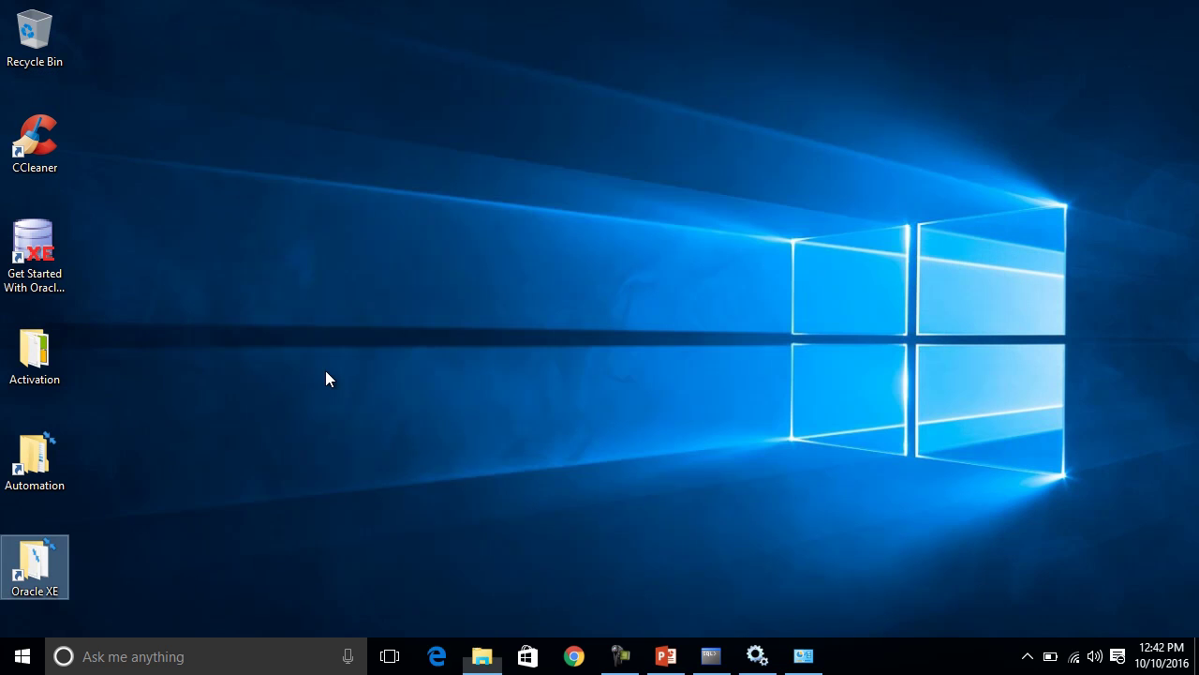
Run setup.bat from Automation > oats-full-12.3.0.1.376 to start the Oracle Universal Installer.
{"action": "left_click", "coordinate": [34, 354]}
{"action": "double_click", "coordinate": [34, 354]}
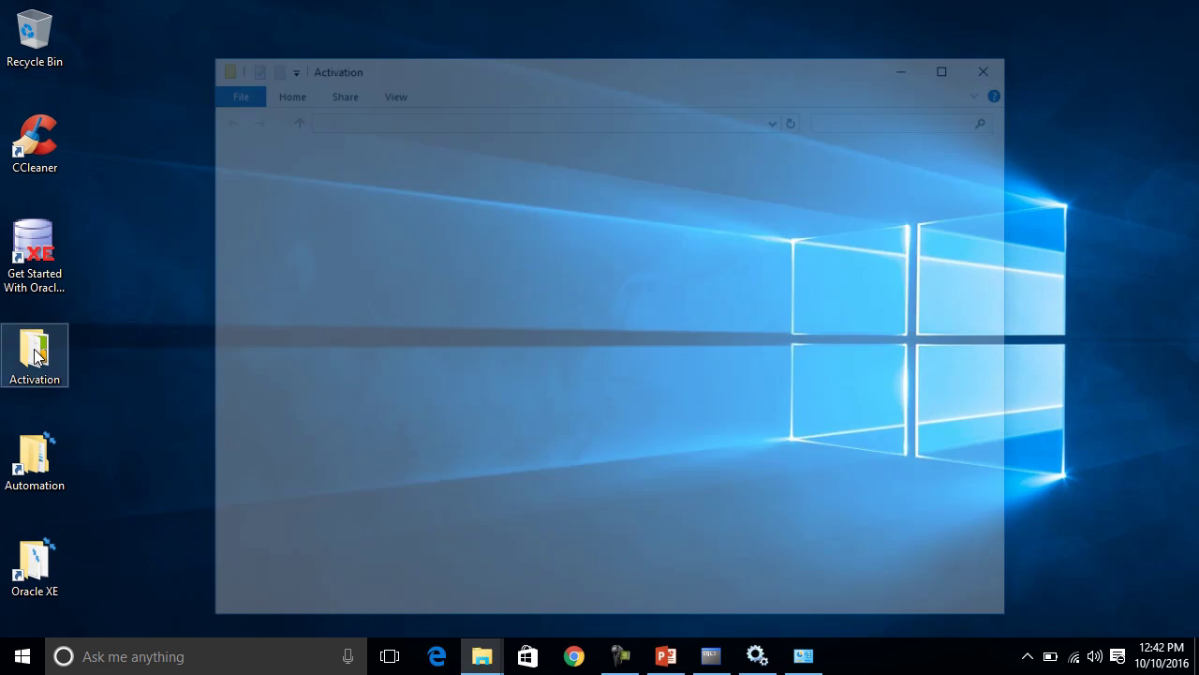
{"action": "key", "text": "alt+F4"}
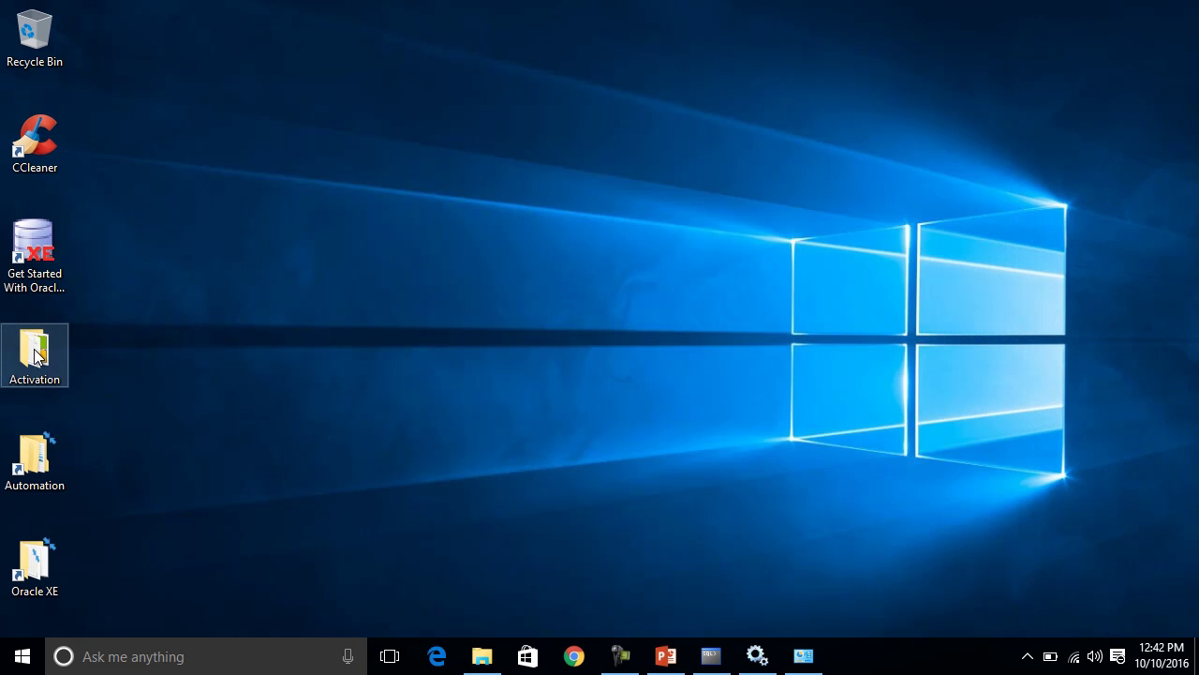
{"action": "double_click", "coordinate": [57, 471]}
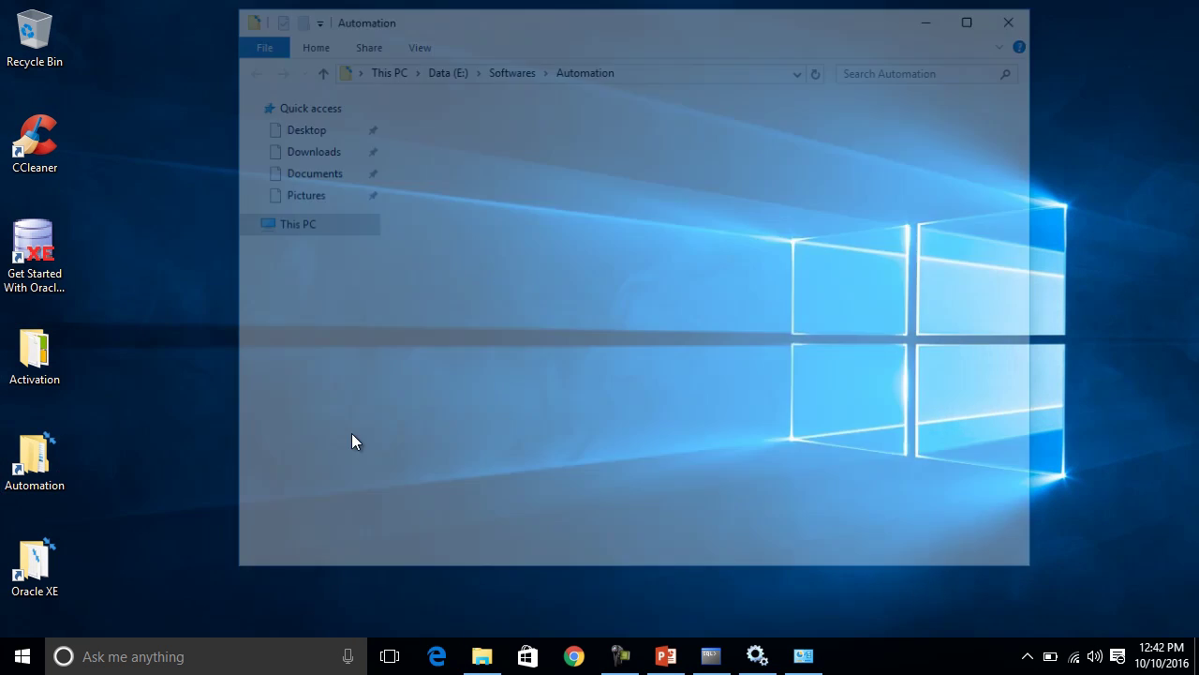
{"action": "double_click", "coordinate": [468, 126]}
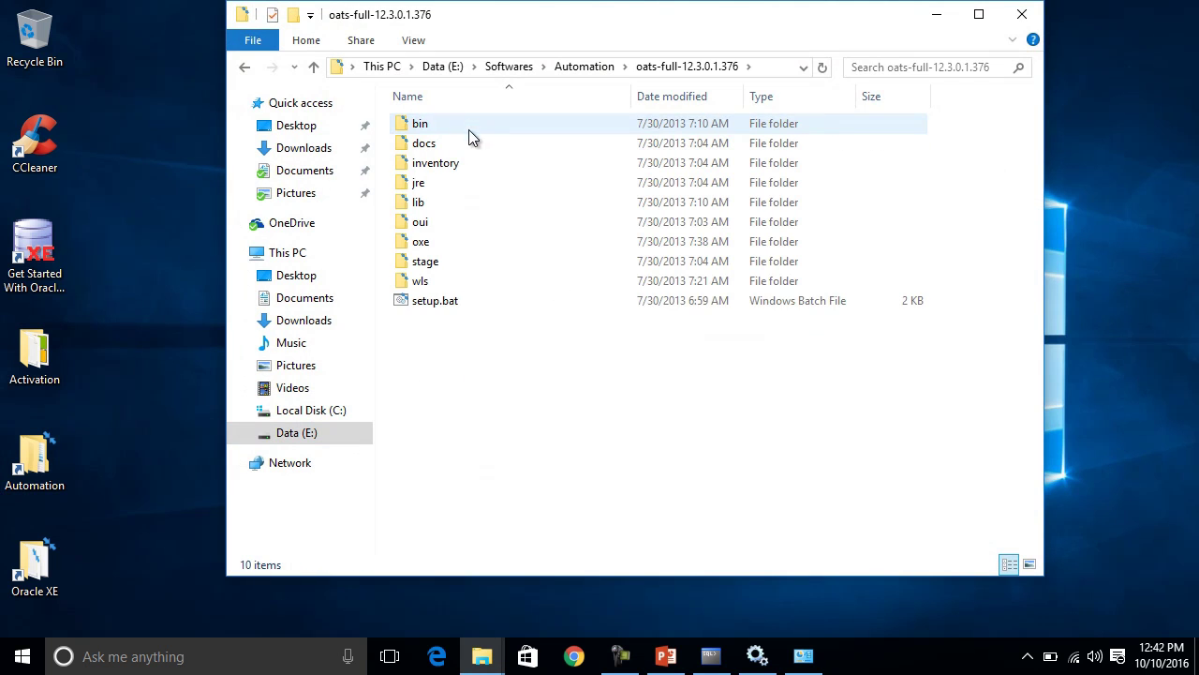
{"action": "double_click", "coordinate": [433, 304]}
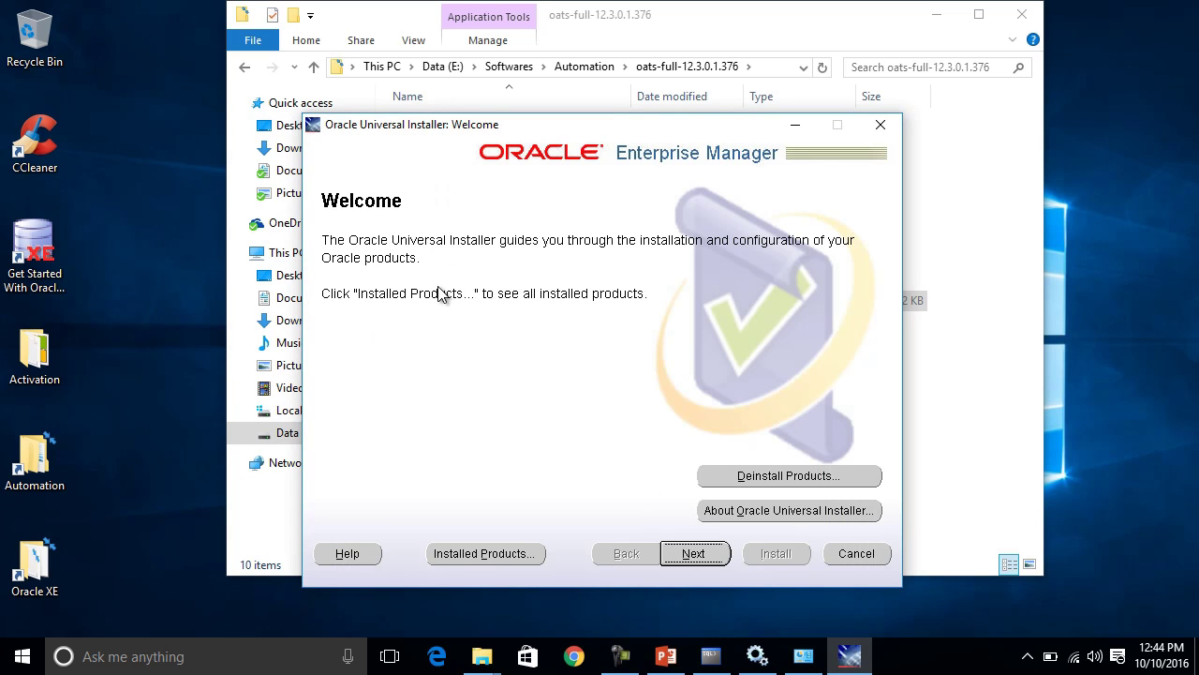
Choose a Custom install and deselect Oracle XE Database 10.2.0.1.0, keeping WebLogic Server.
{"action": "left_click", "coordinate": [695, 556]}
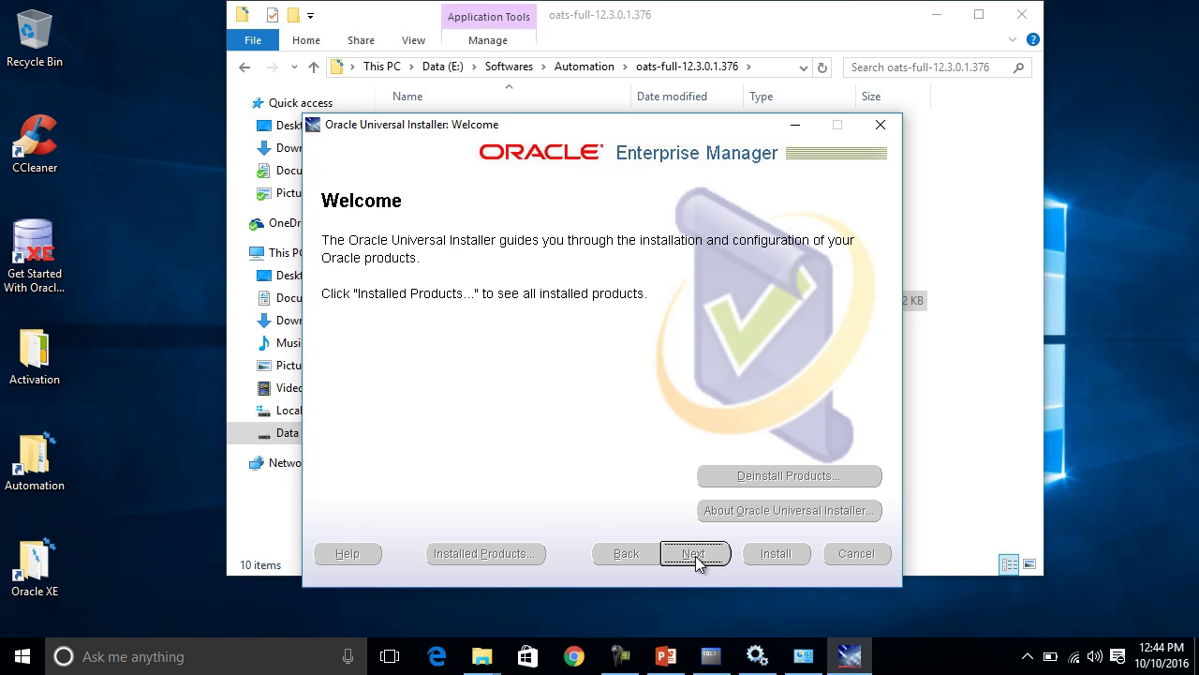
{"action": "left_click", "coordinate": [695, 554]}
{"action": "left_click", "coordinate": [352, 358]}
{"action": "left_click", "coordinate": [695, 552]}
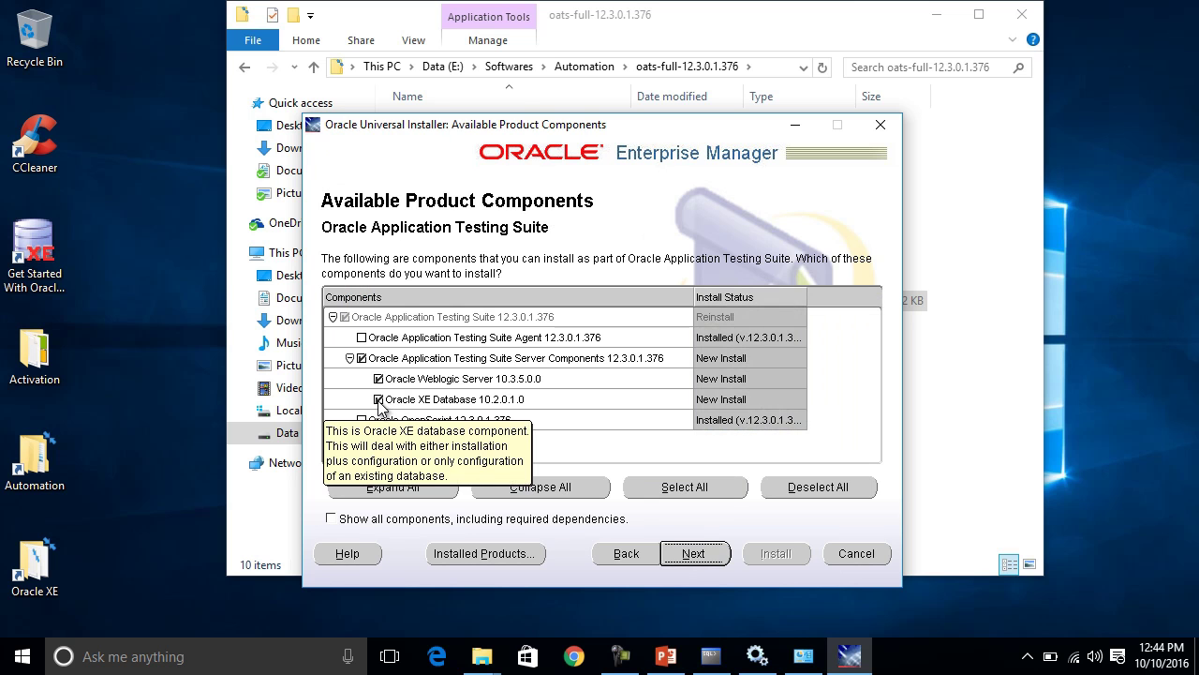
{"action": "left_click", "coordinate": [379, 400]}
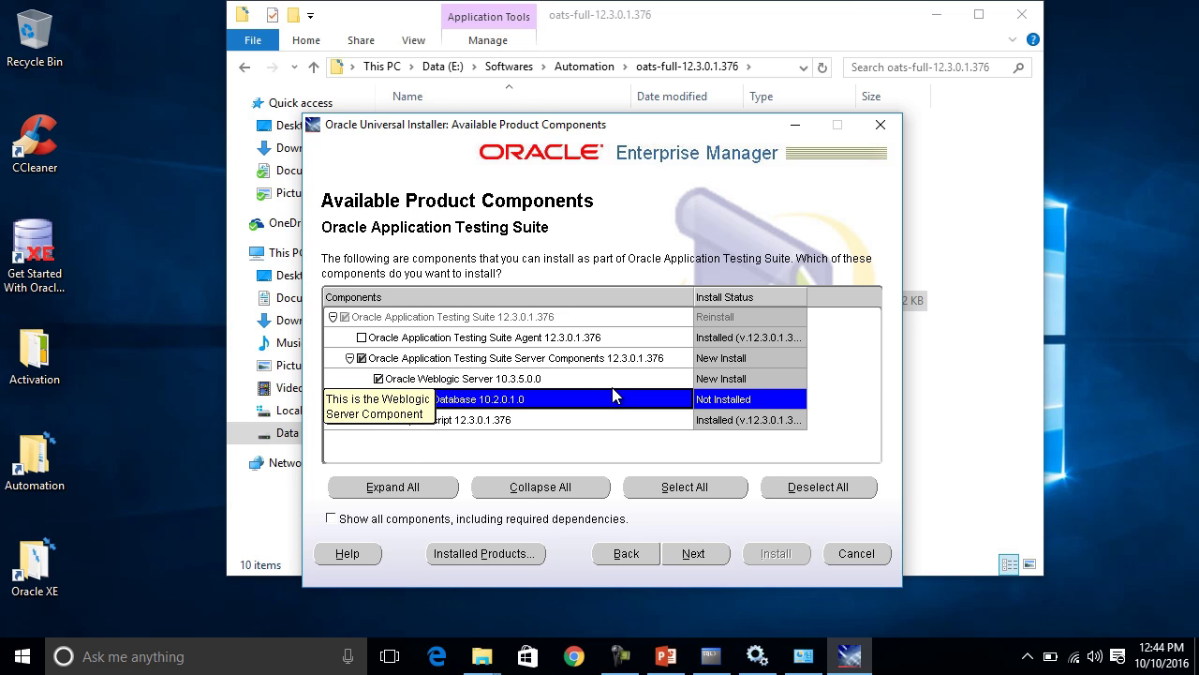
{"action": "left_click", "coordinate": [687, 553]}
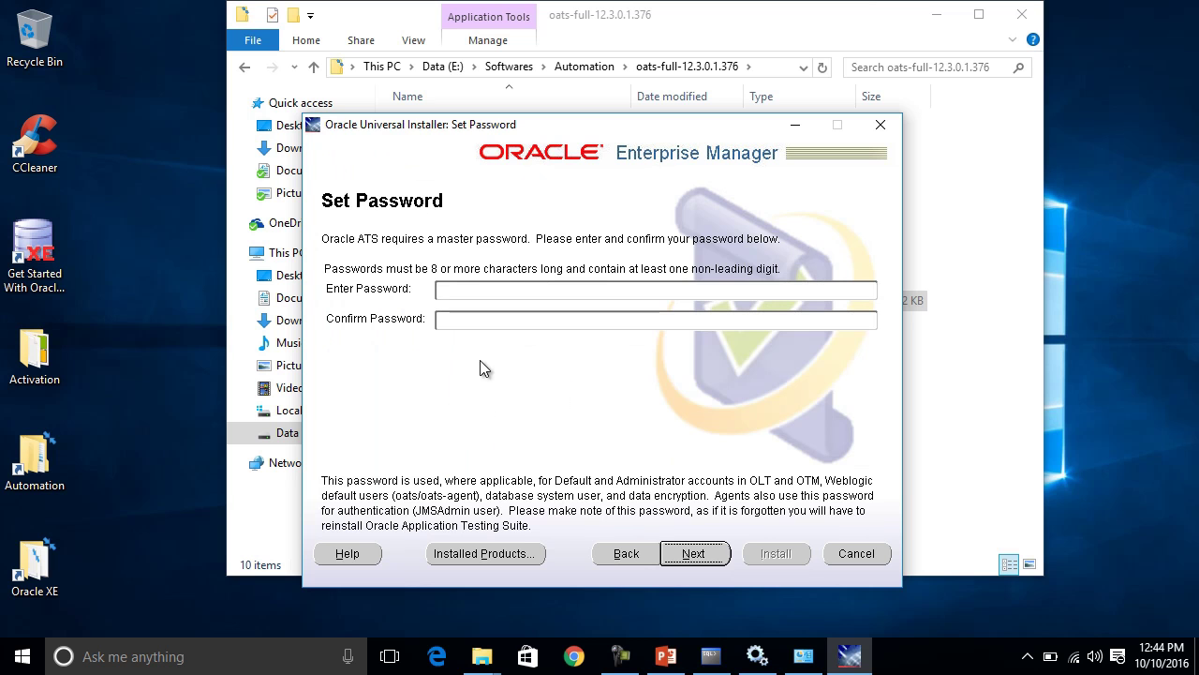
Enter the master password for the suite and continue.
{"action": "left_click", "coordinate": [475, 288]}
{"action": "type", "text": "********"}
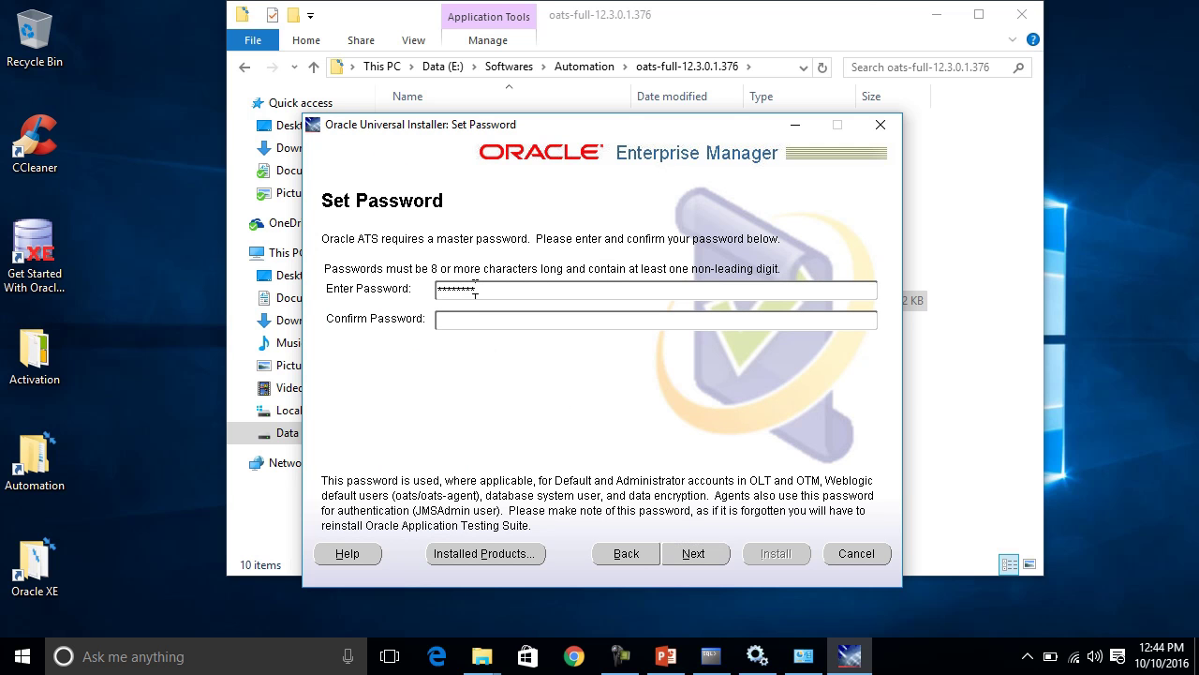
{"action": "type", "text": "********"}
{"action": "left_click", "coordinate": [702, 556]}
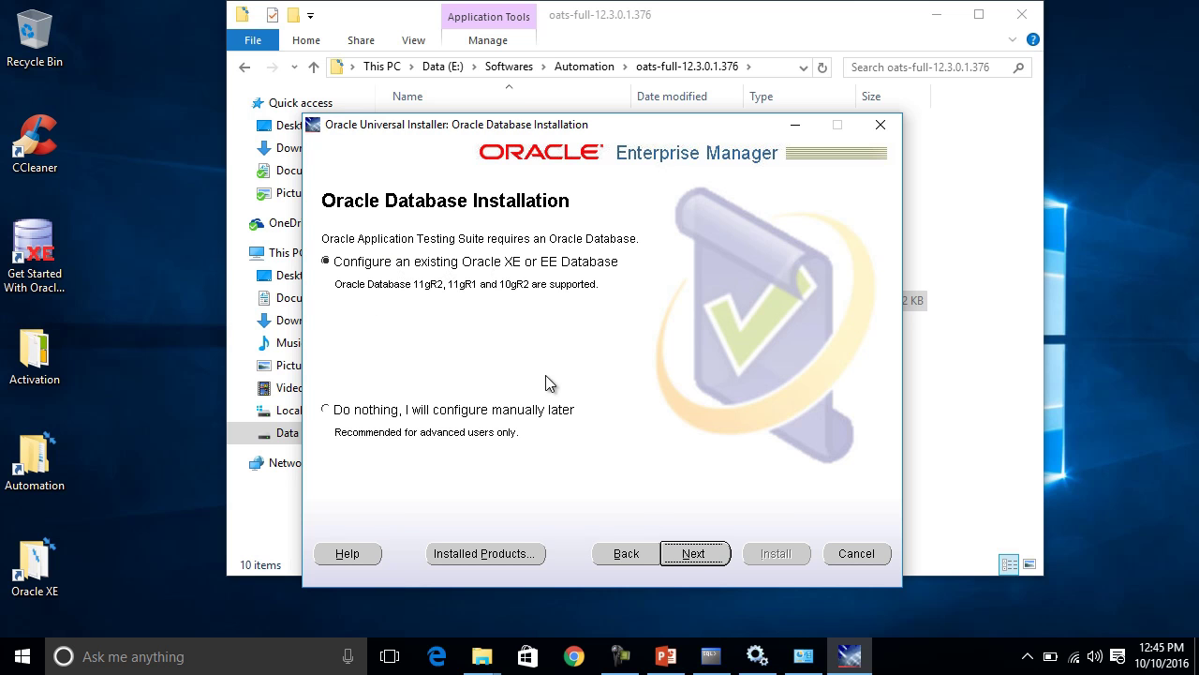
Keep the existing XE database on localhost port 1521 and enter its DB password.
{"action": "left_click", "coordinate": [692, 555]}
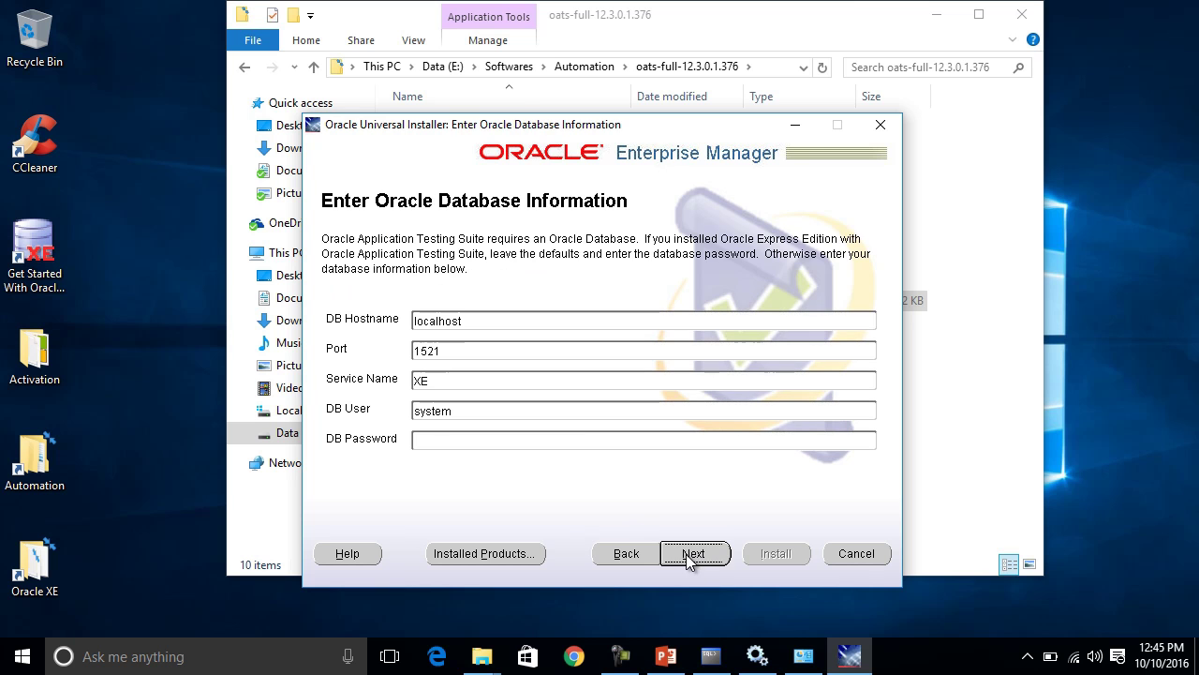
{"action": "double_click", "coordinate": [472, 321]}
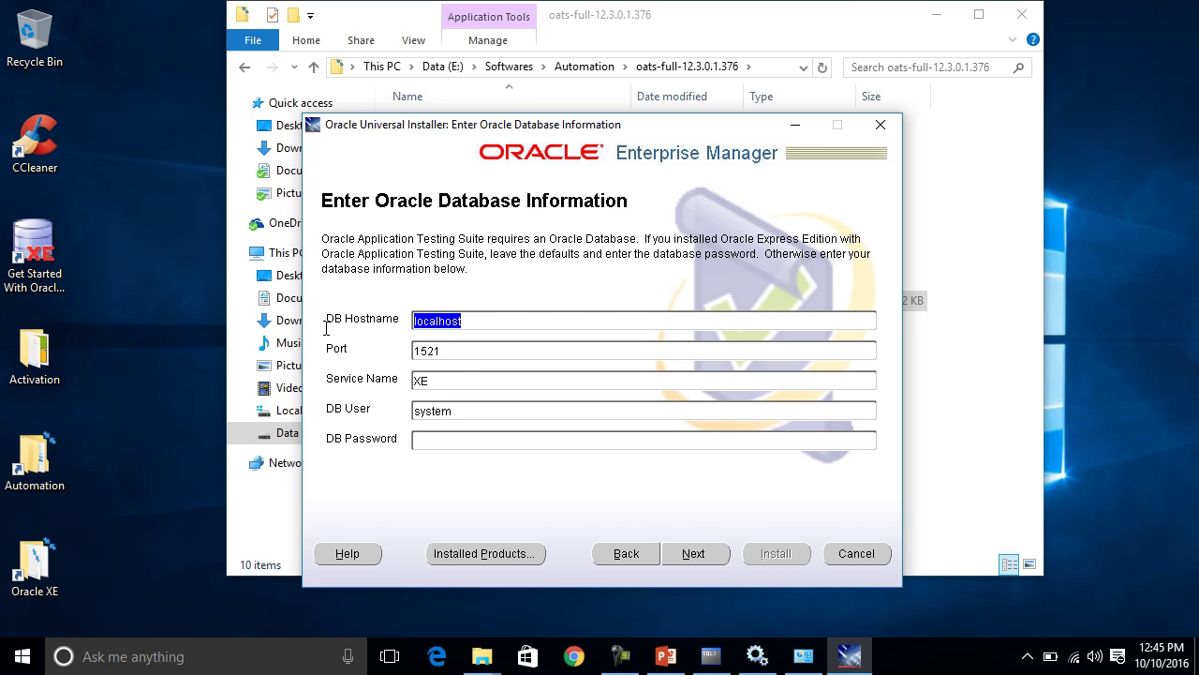
{"action": "key", "text": "Tab"}
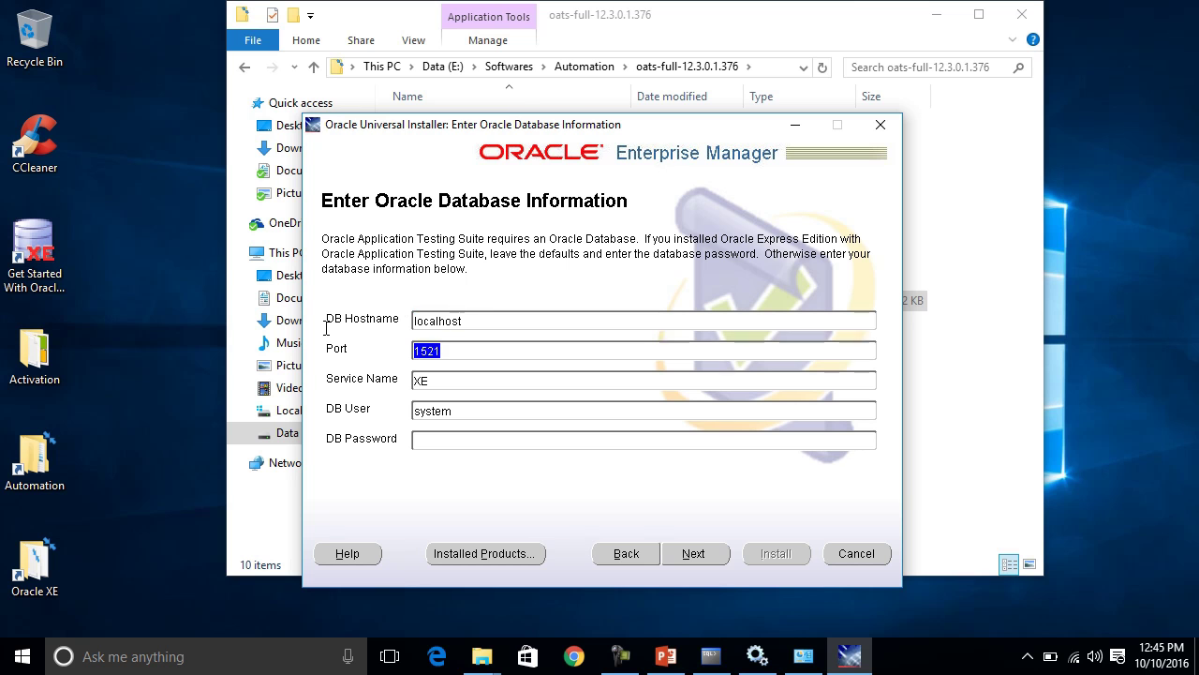
{"action": "key", "text": "Tab"}
{"action": "key", "text": "Tab"}
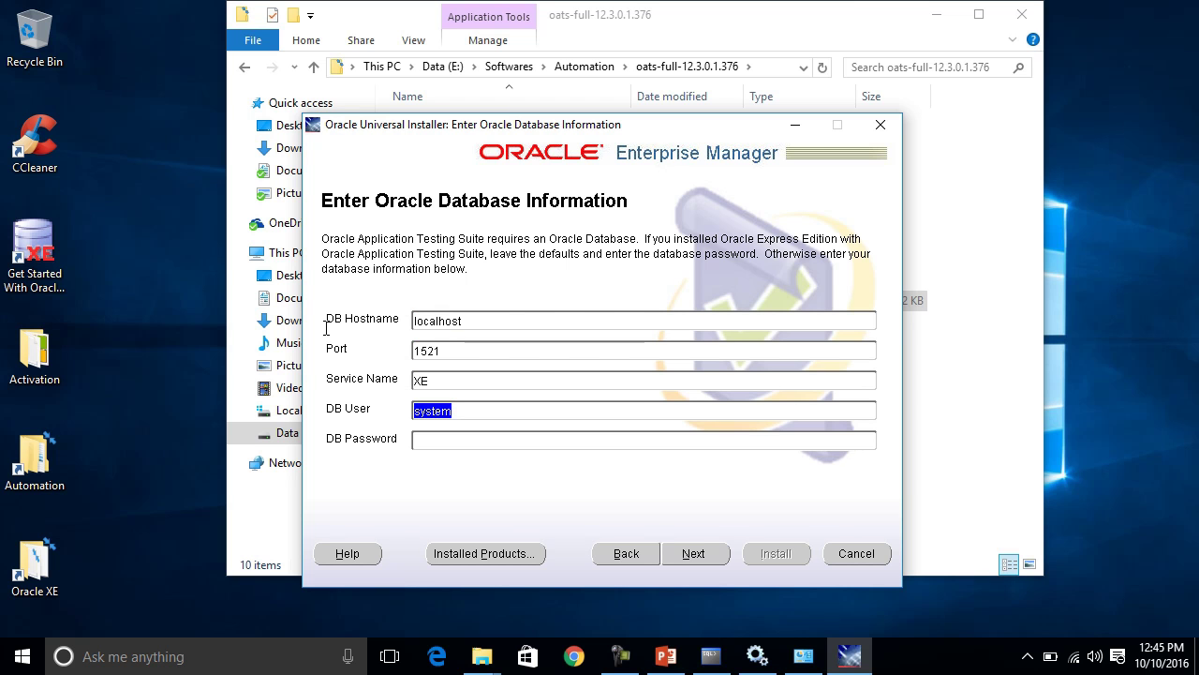
{"action": "key", "text": "Tab"}
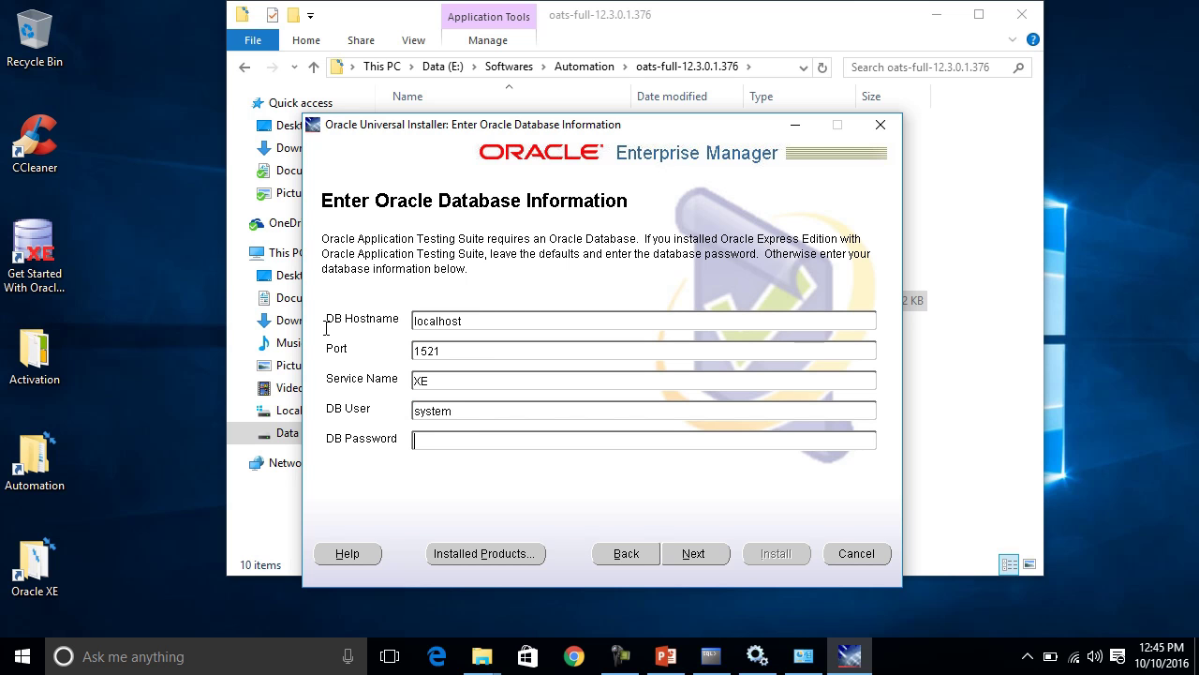
{"action": "type", "text": "********"}
{"action": "left_click", "coordinate": [699, 555]}
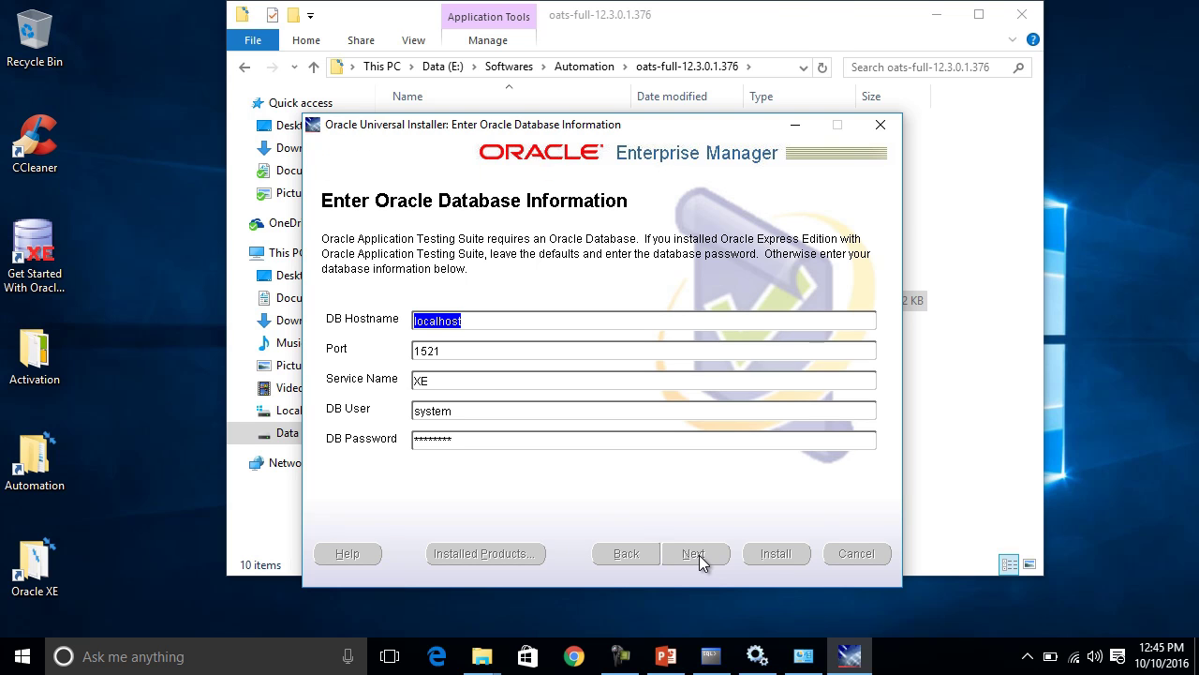
Install Application Testing Suite and bring the finished installer window forward.
{"action": "left_click", "coordinate": [776, 554]}
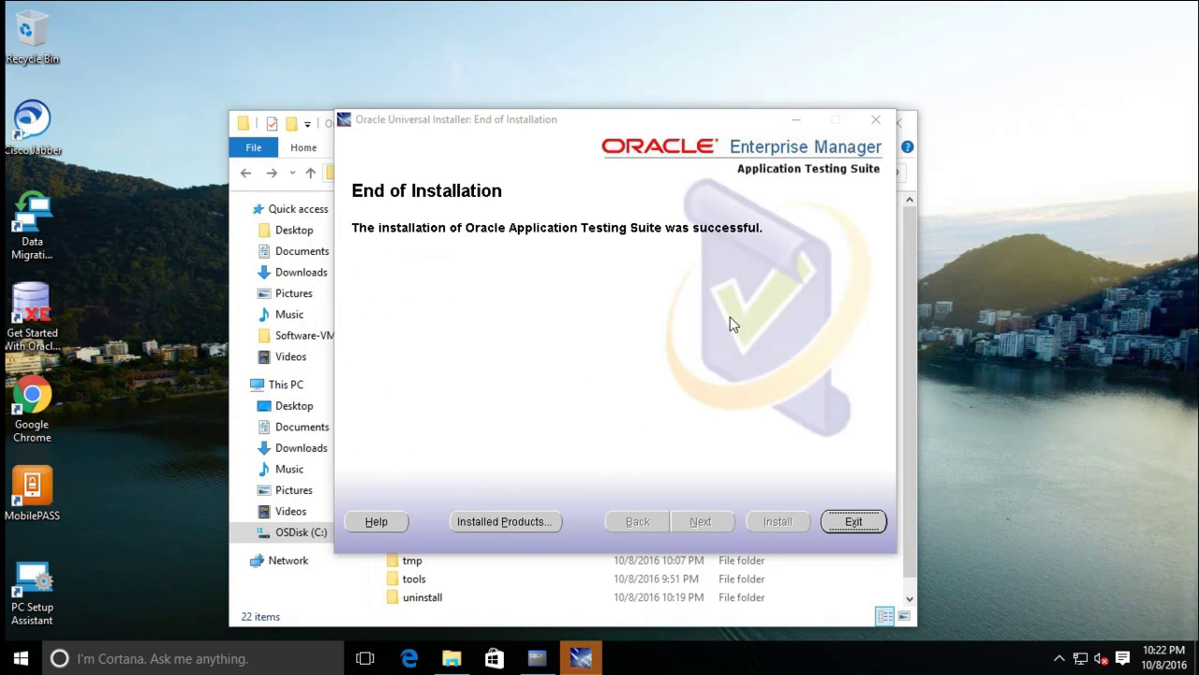
{"action": "left_click", "coordinate": [628, 118]}
{"action": "left_click_drag", "start_coordinate": [627, 118], "coordinate": [627, 115]}
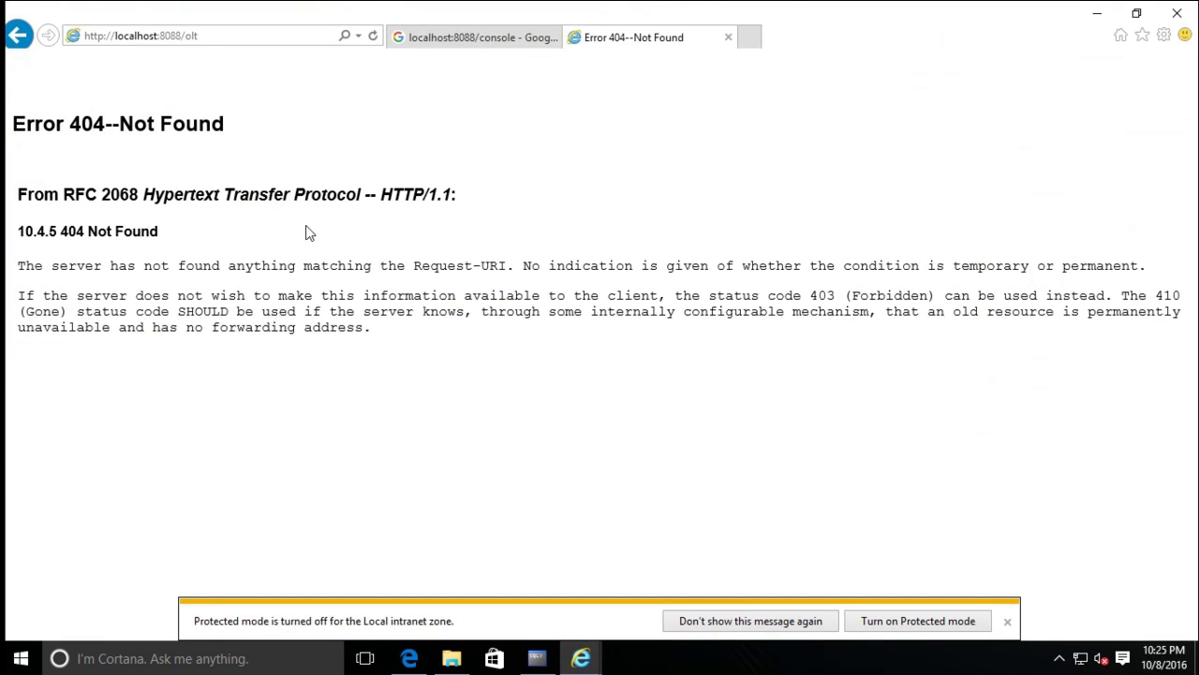
{"action": "left_click", "coordinate": [210, 37]}
{"action": "key", "text": "BackSpace"}
{"action": "key", "text": "BackSpace"}
{"action": "key", "text": "BackSpace"}
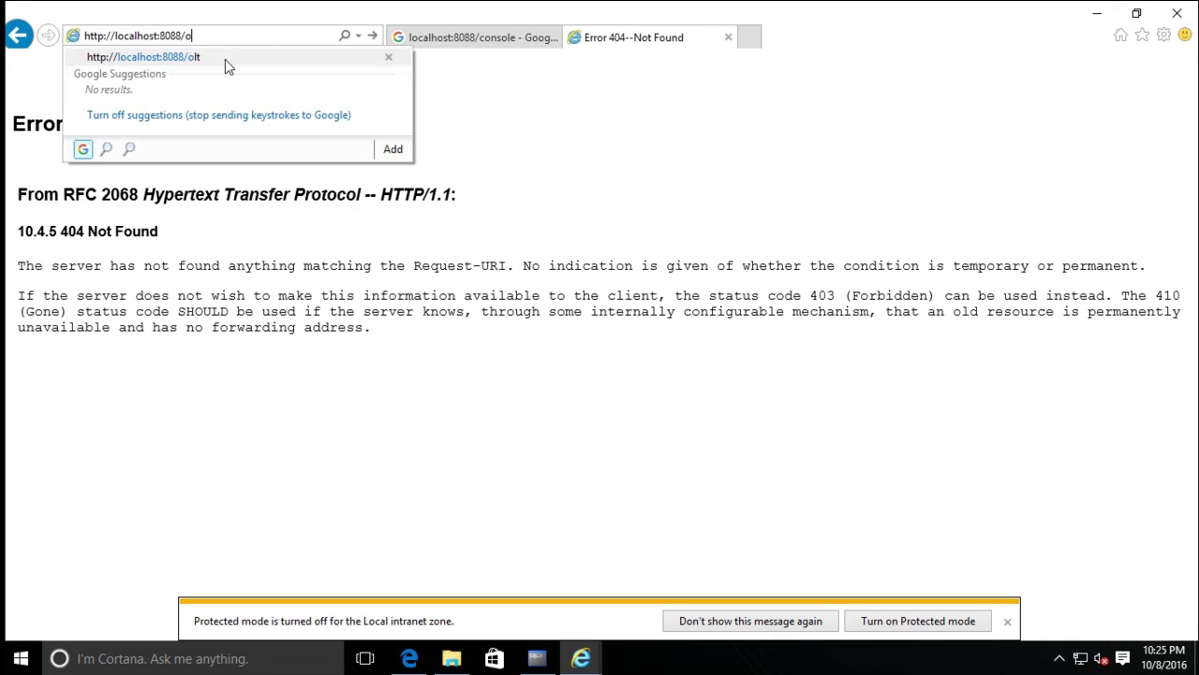
{"action": "type", "text": "otm"}
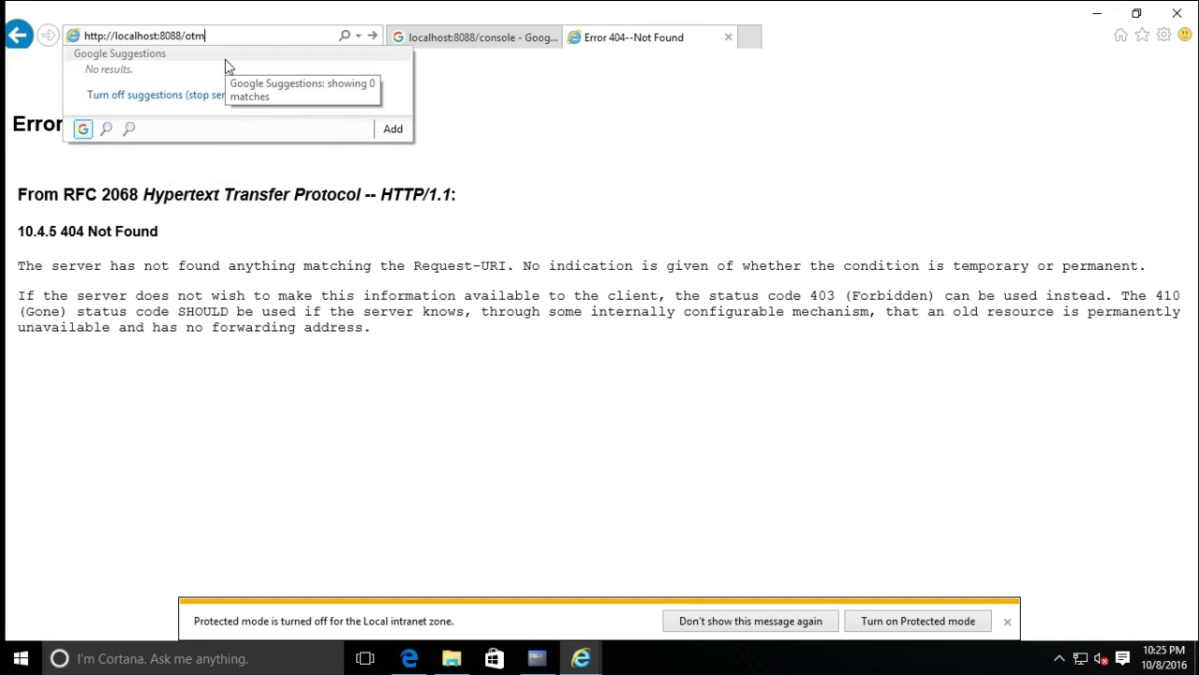
{"action": "key", "text": "Return"}
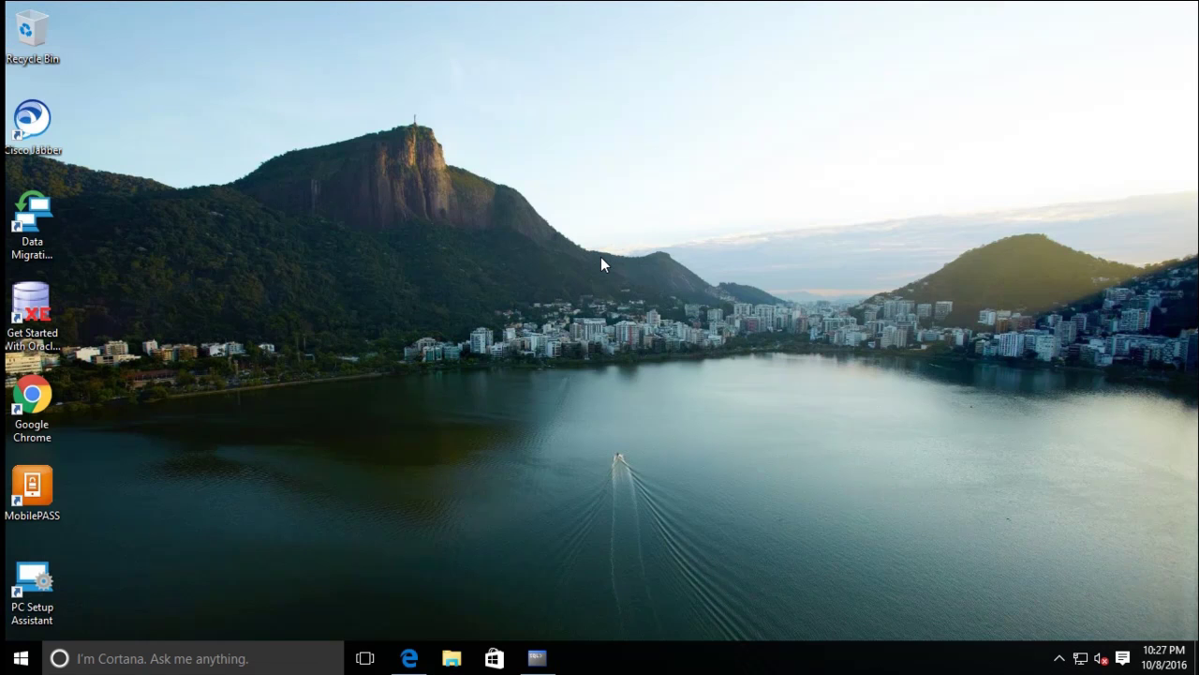
Search 'servi' from the Start menu and launch the Services console.
{"action": "key", "text": "super"}
{"action": "type", "text": "s"}
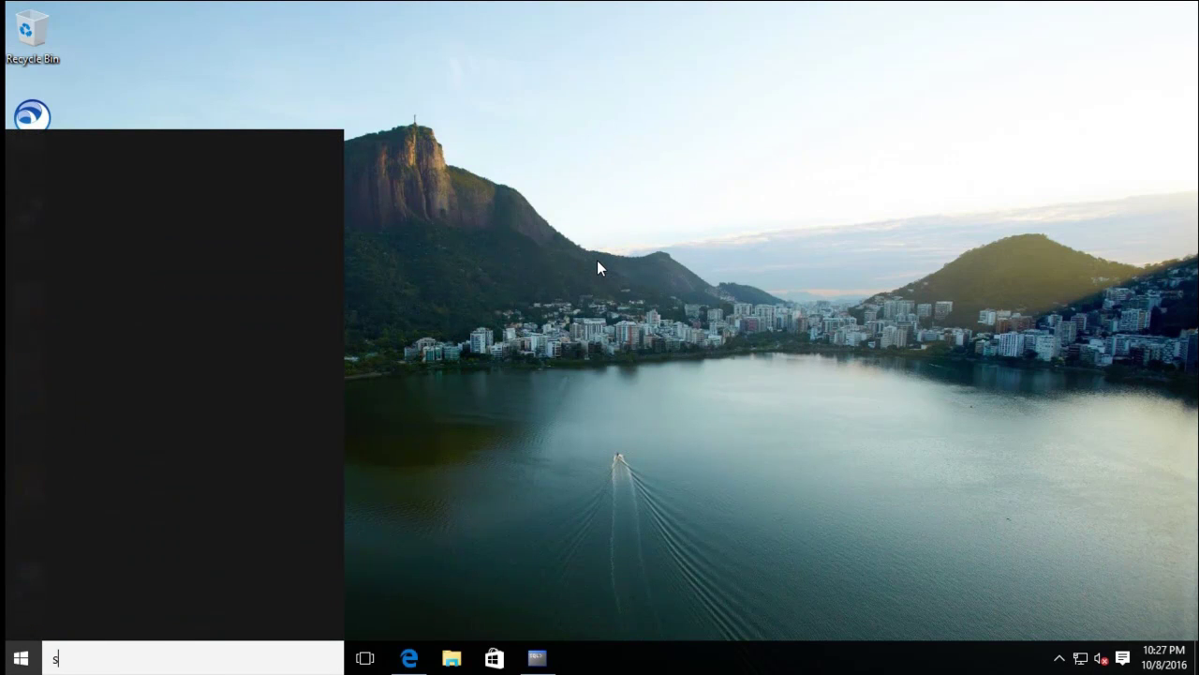
{"action": "type", "text": "e"}
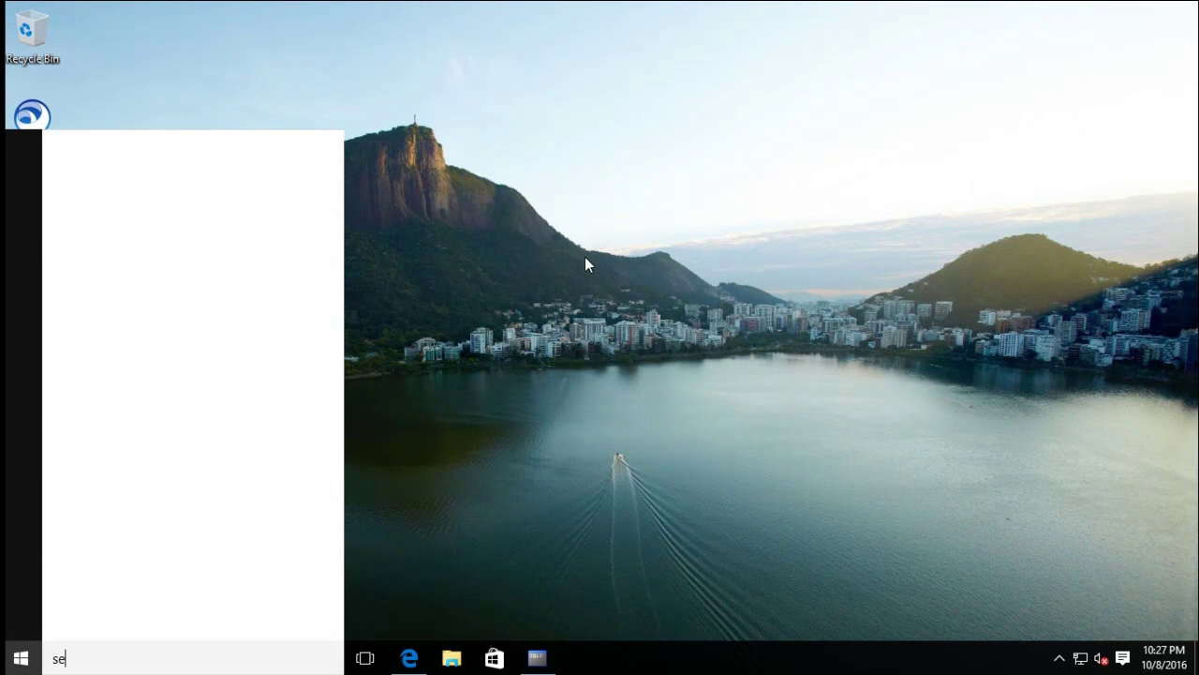
{"action": "type", "text": "rvi"}
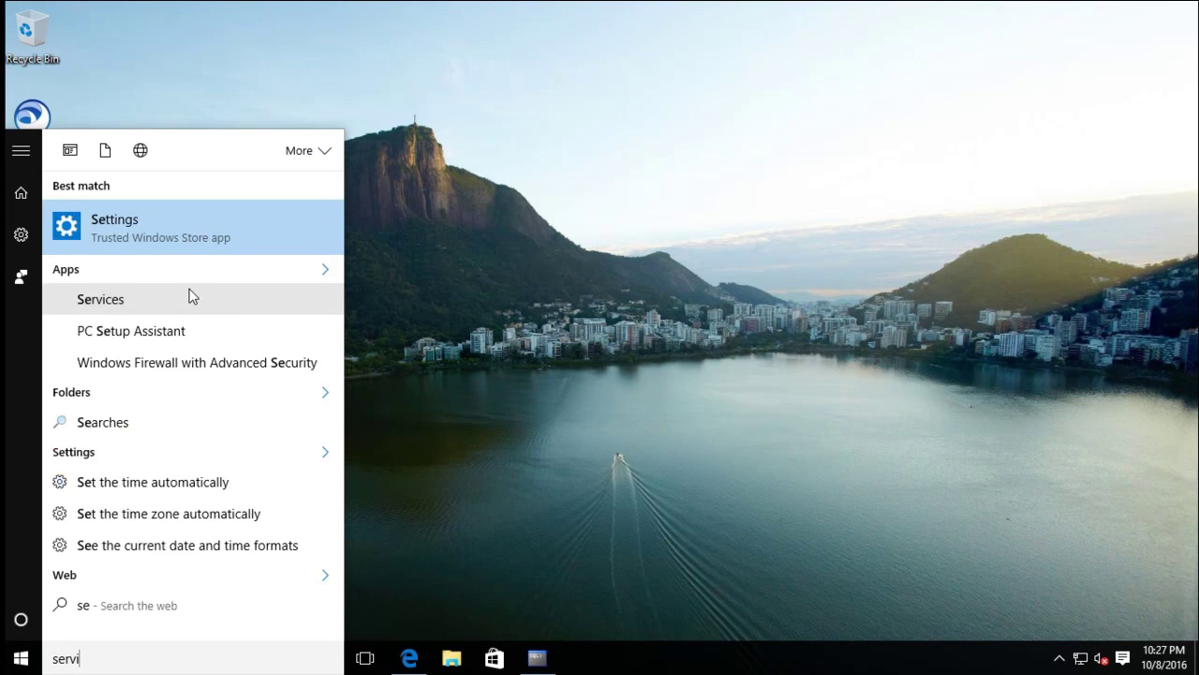
{"action": "left_click", "coordinate": [177, 233]}
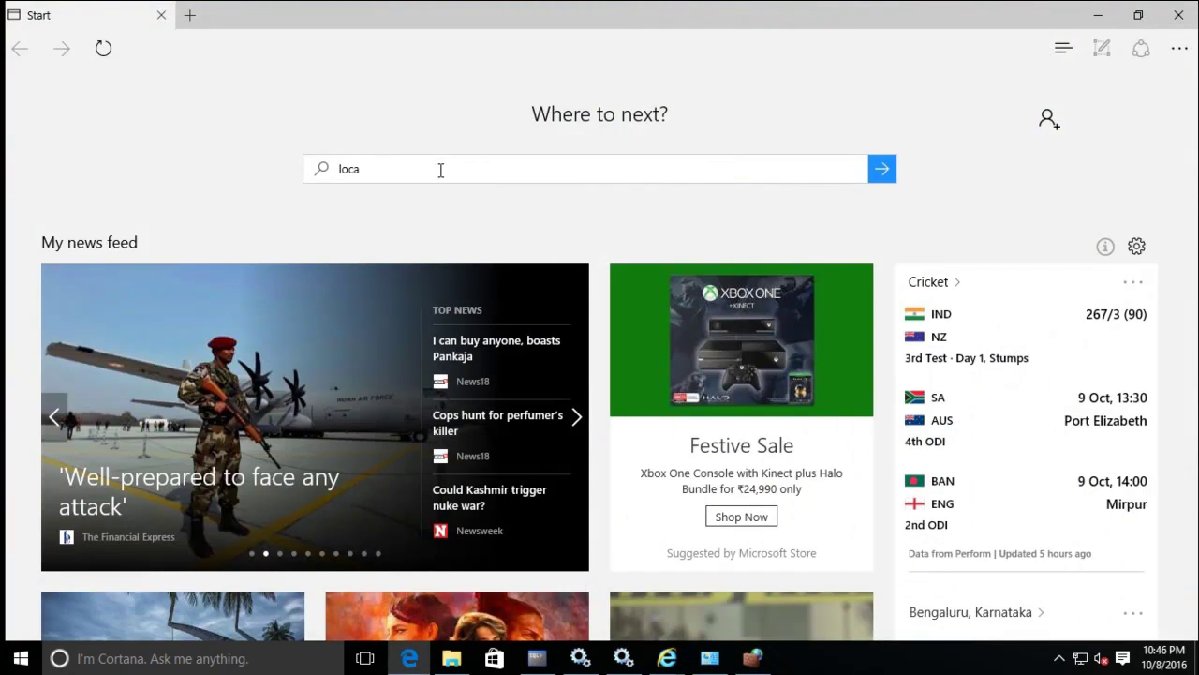
{"action": "type", "text": "lhost"}
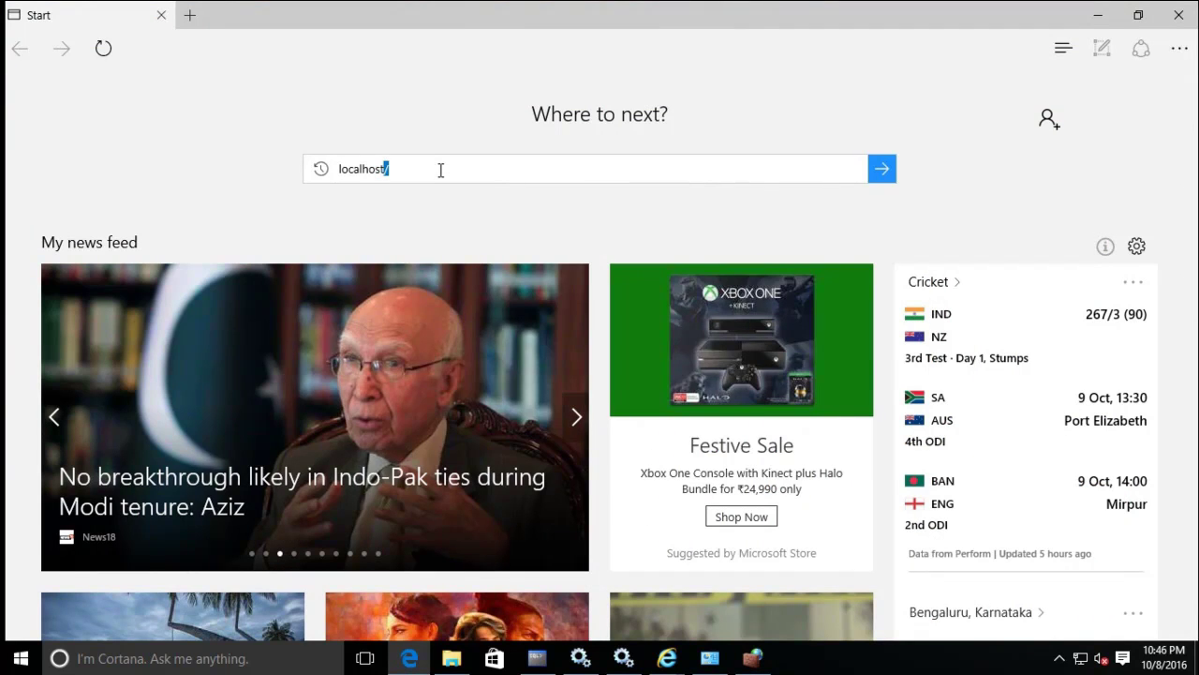
{"action": "type", "text": ":8088"}
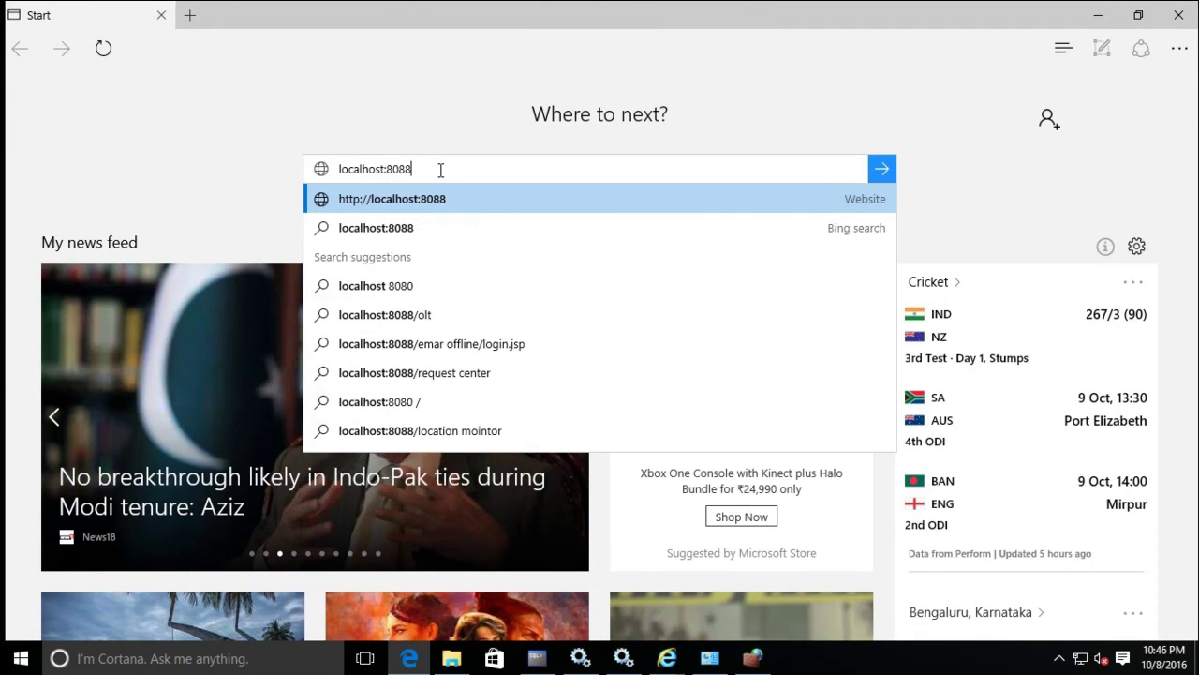
{"action": "key", "text": "Down"}
{"action": "key", "text": "Up"}
{"action": "type", "text": "/"}
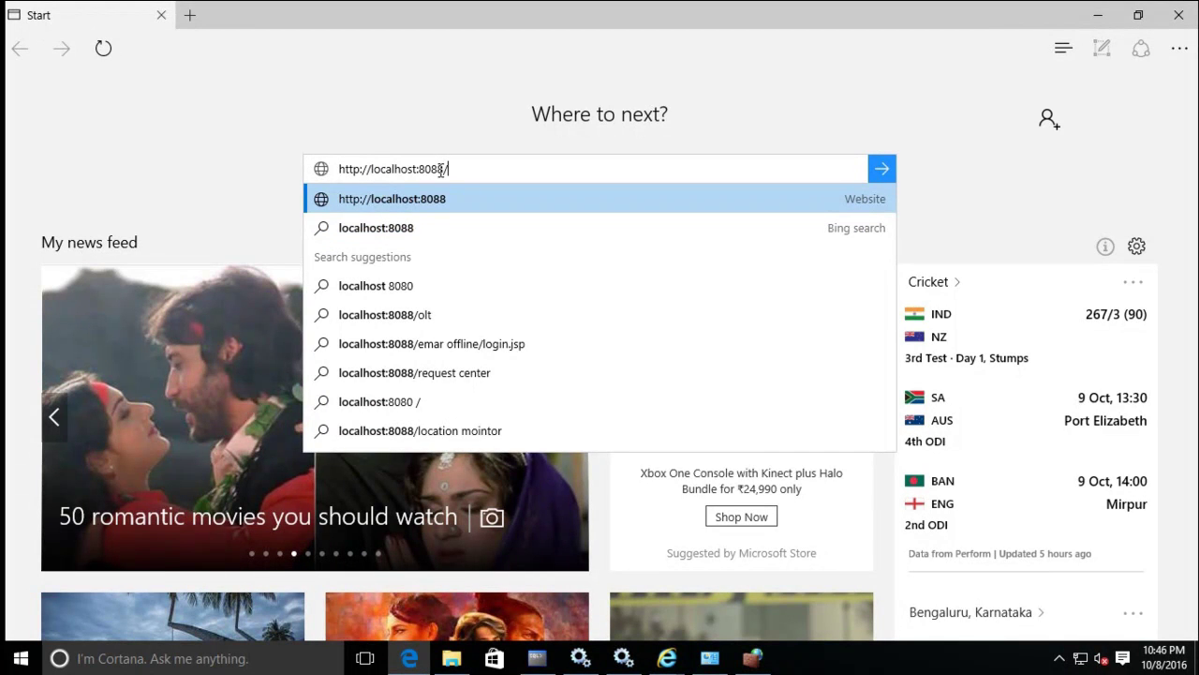
{"action": "type", "text": "console"}
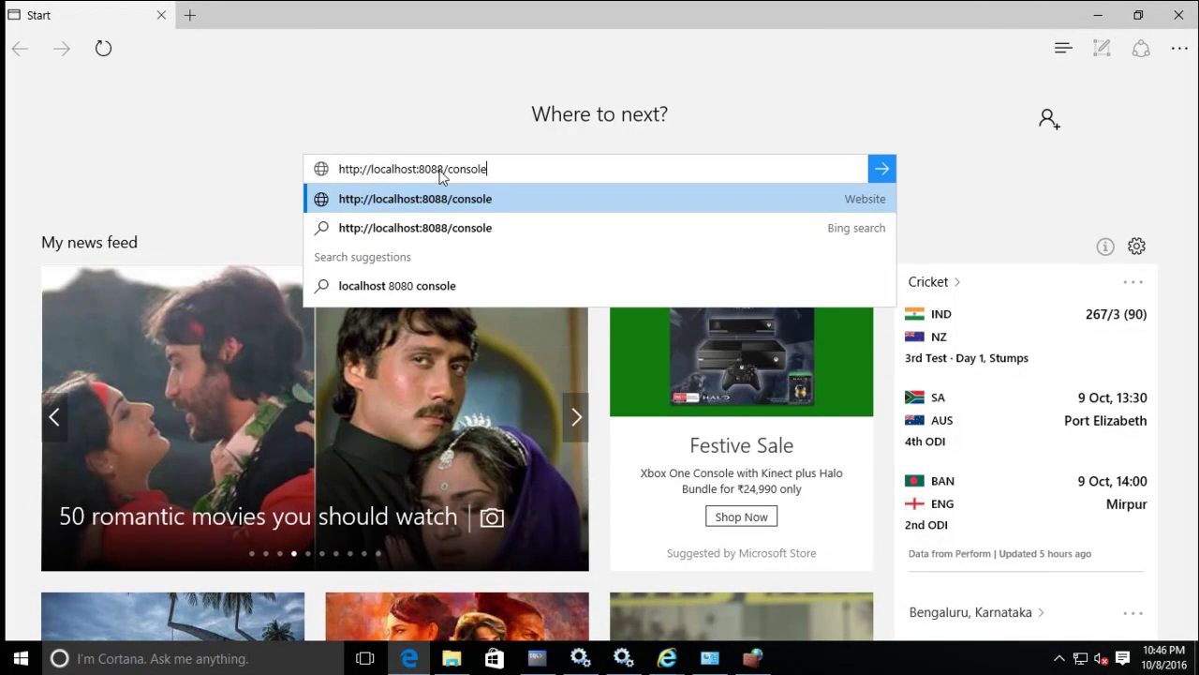
{"action": "key", "text": "Return"}
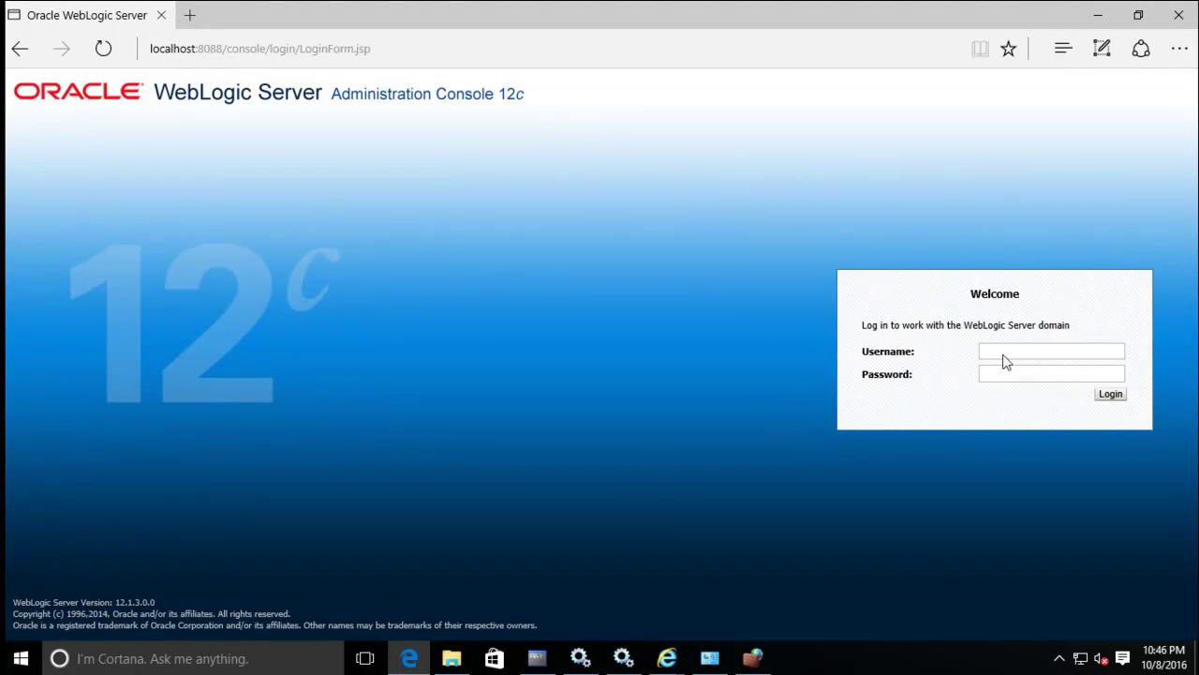
Log in to the WebLogic console as user oats with its password.
{"action": "left_click", "coordinate": [1000, 351]}
{"action": "type", "text": "oats"}
{"action": "key", "text": "Tab"}
{"action": "type", "text": "••••••••"}
{"action": "key", "text": "Return"}
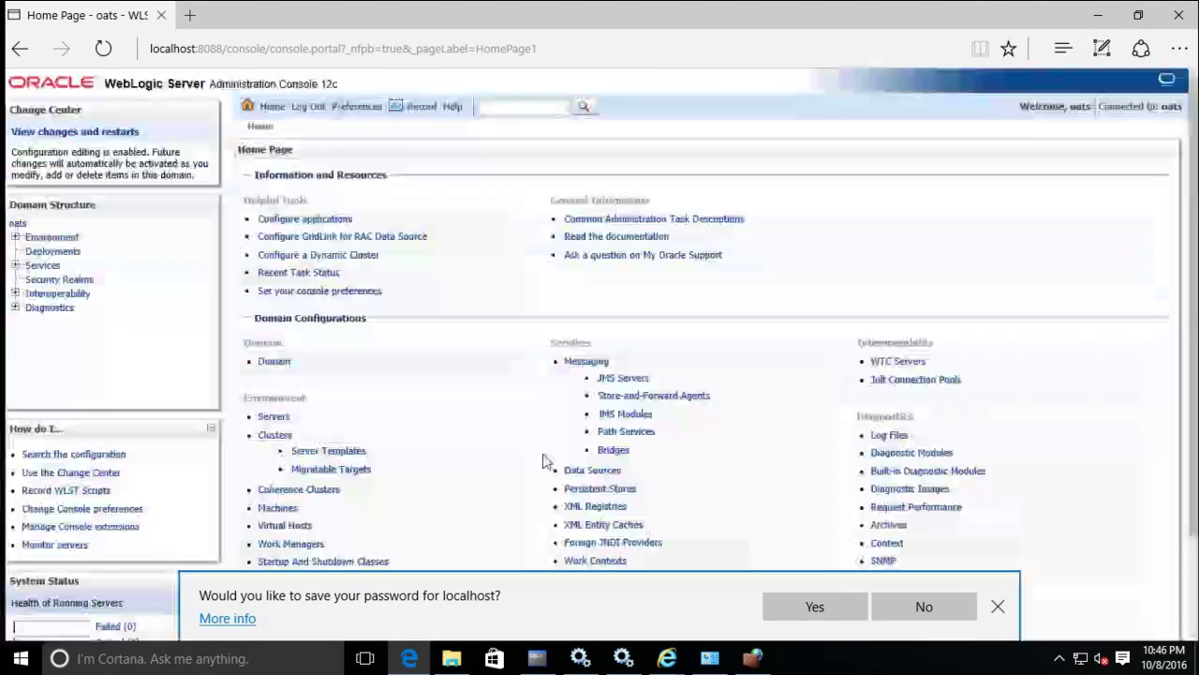
Dismiss the save-password prompt and start a new install from Summary of Deployments.
{"action": "left_click", "coordinate": [814, 607]}
{"action": "left_click", "coordinate": [57, 251]}
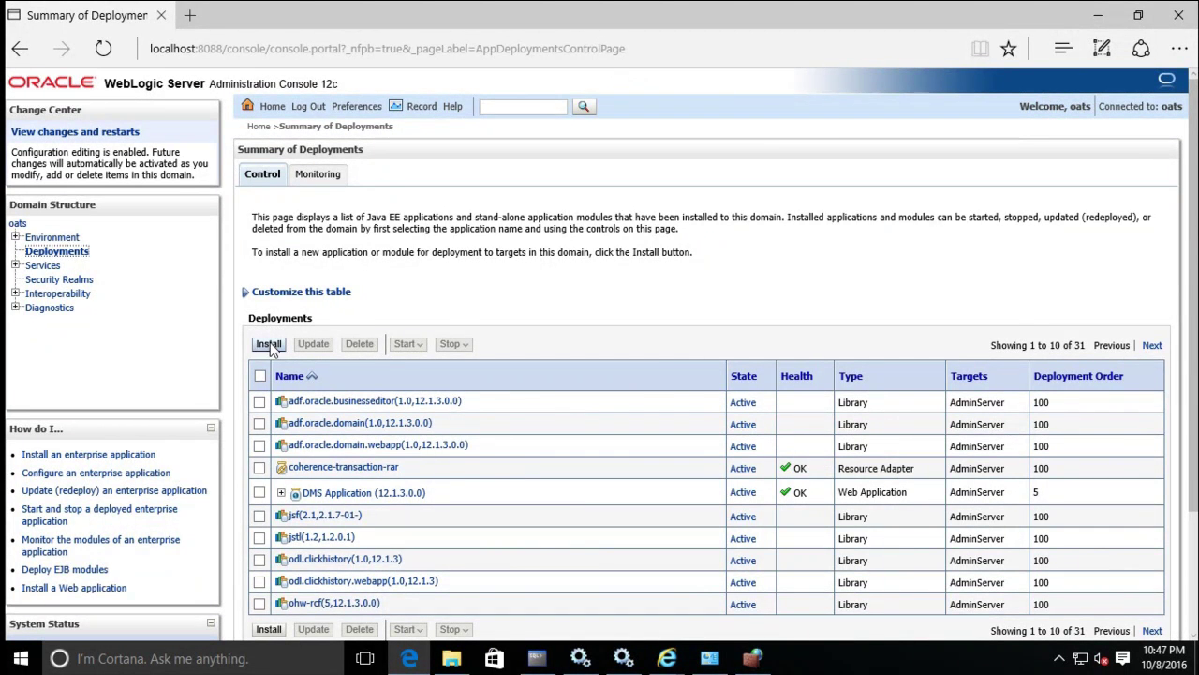
{"action": "scroll", "coordinate": [423, 341], "scroll_direction": "down", "scroll_amount": 1}
{"action": "scroll", "coordinate": [426, 341], "scroll_direction": "down", "scroll_amount": 1}
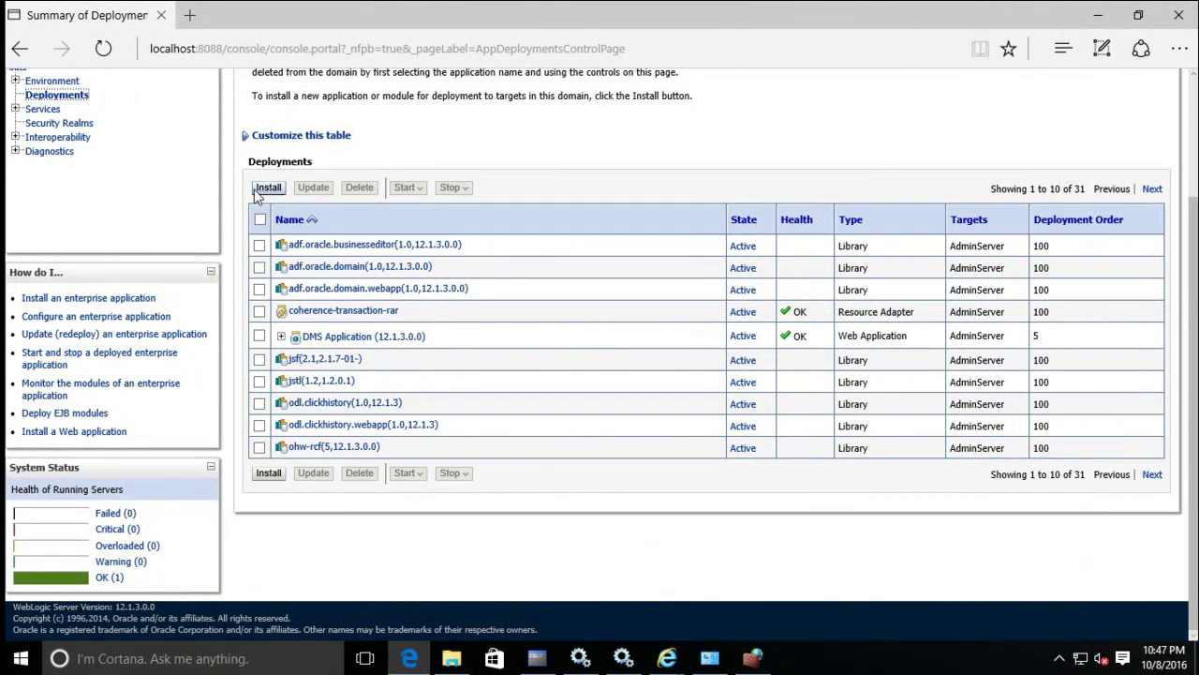
{"action": "left_click", "coordinate": [263, 189]}
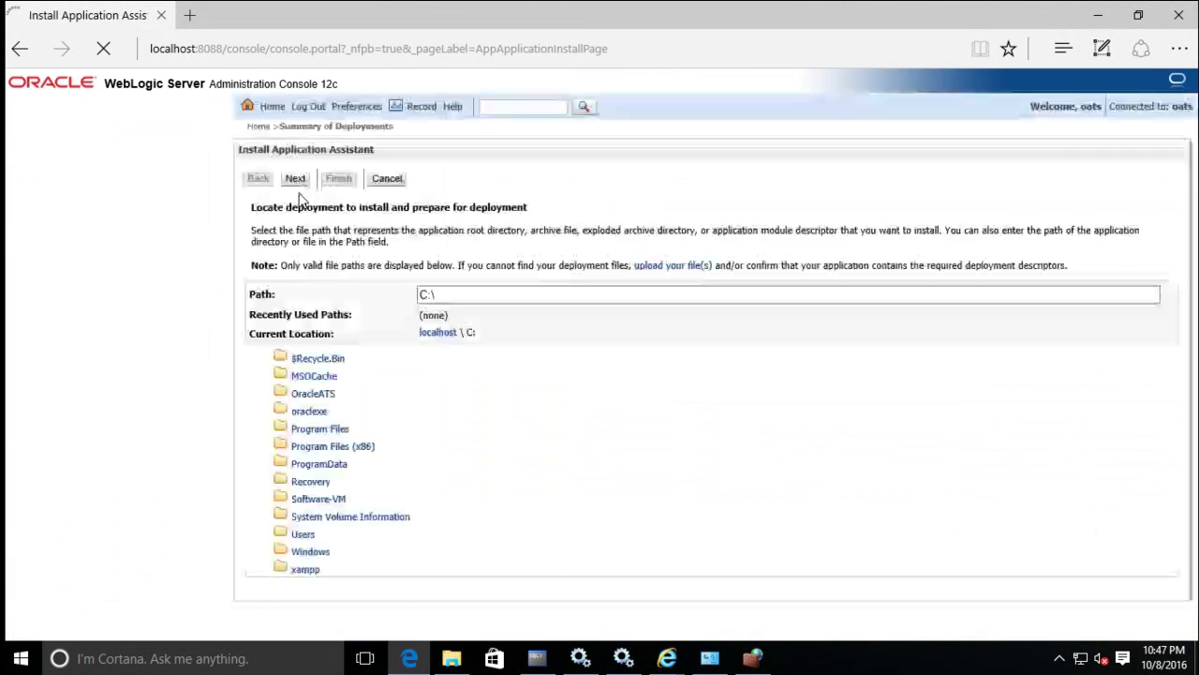
Browse to C:\OracleATS\install, select oats.ear and continue.
{"action": "scroll", "coordinate": [487, 291], "scroll_direction": "down", "scroll_amount": 1}
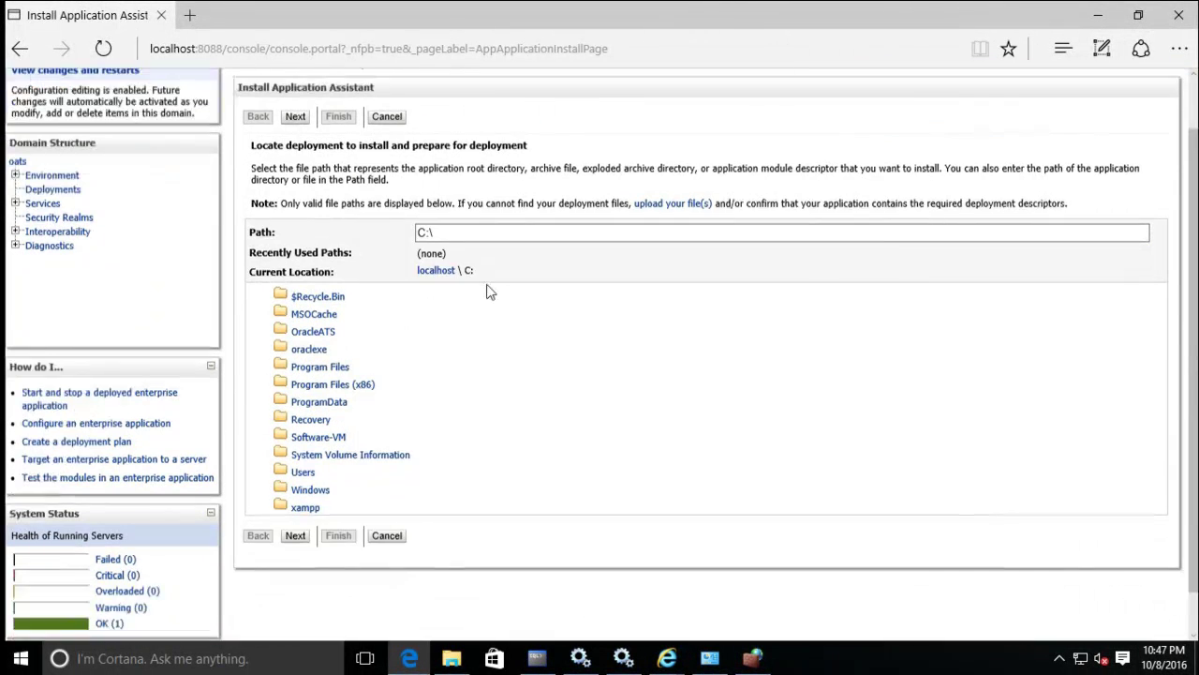
{"action": "left_click", "coordinate": [313, 313]}
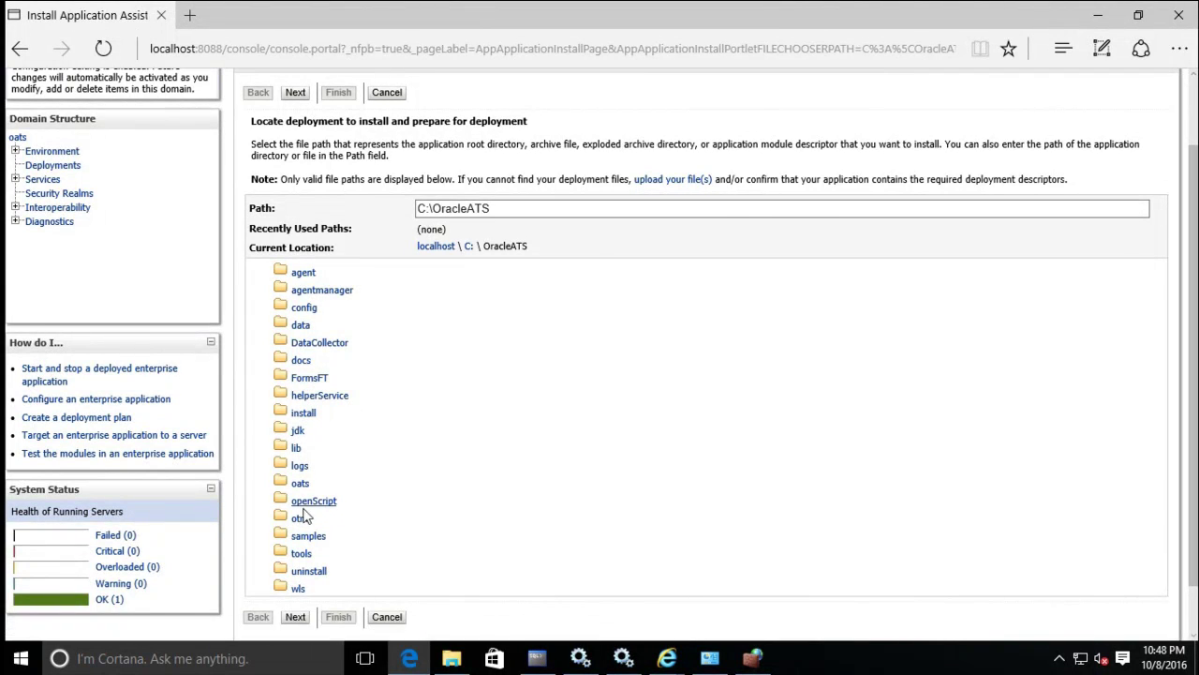
{"action": "scroll", "coordinate": [446, 486], "scroll_direction": "down", "scroll_amount": 1}
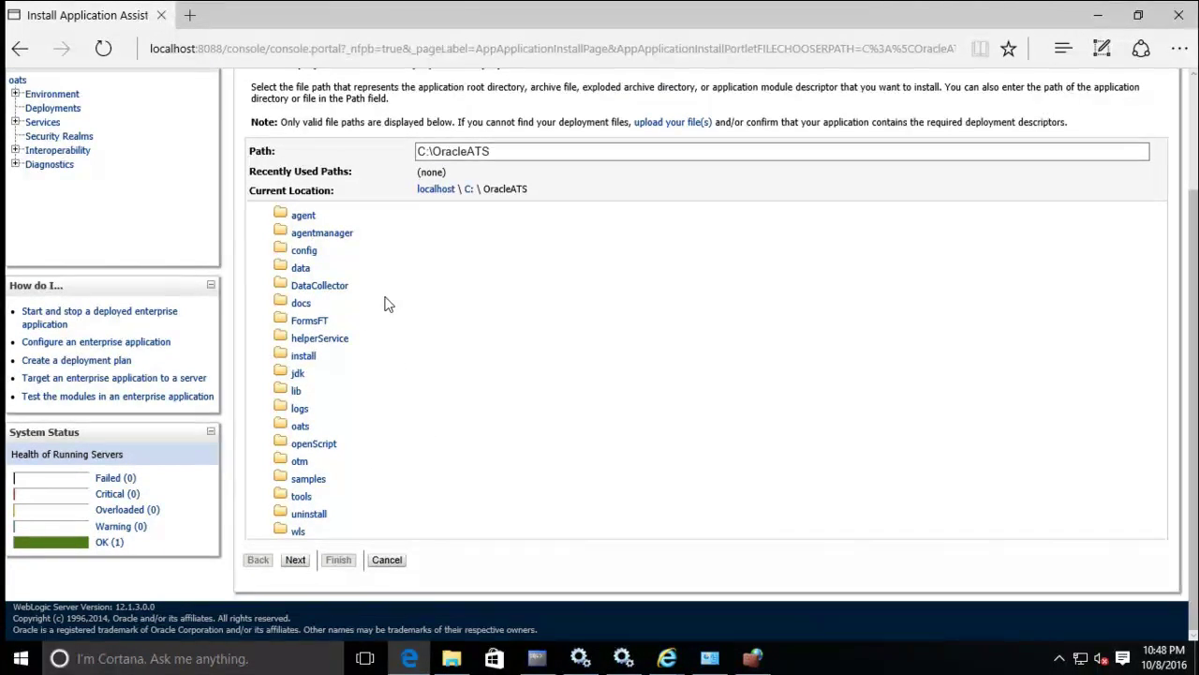
{"action": "left_click", "coordinate": [308, 357]}
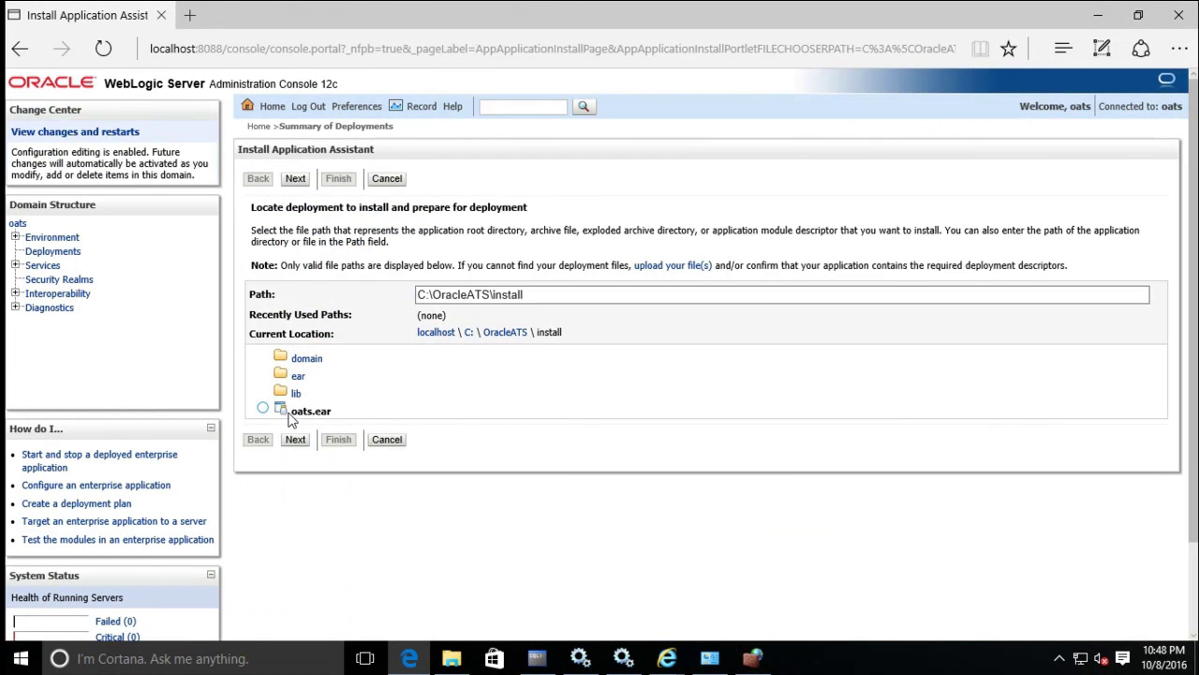
{"action": "left_click", "coordinate": [263, 410]}
{"action": "left_click", "coordinate": [295, 440]}
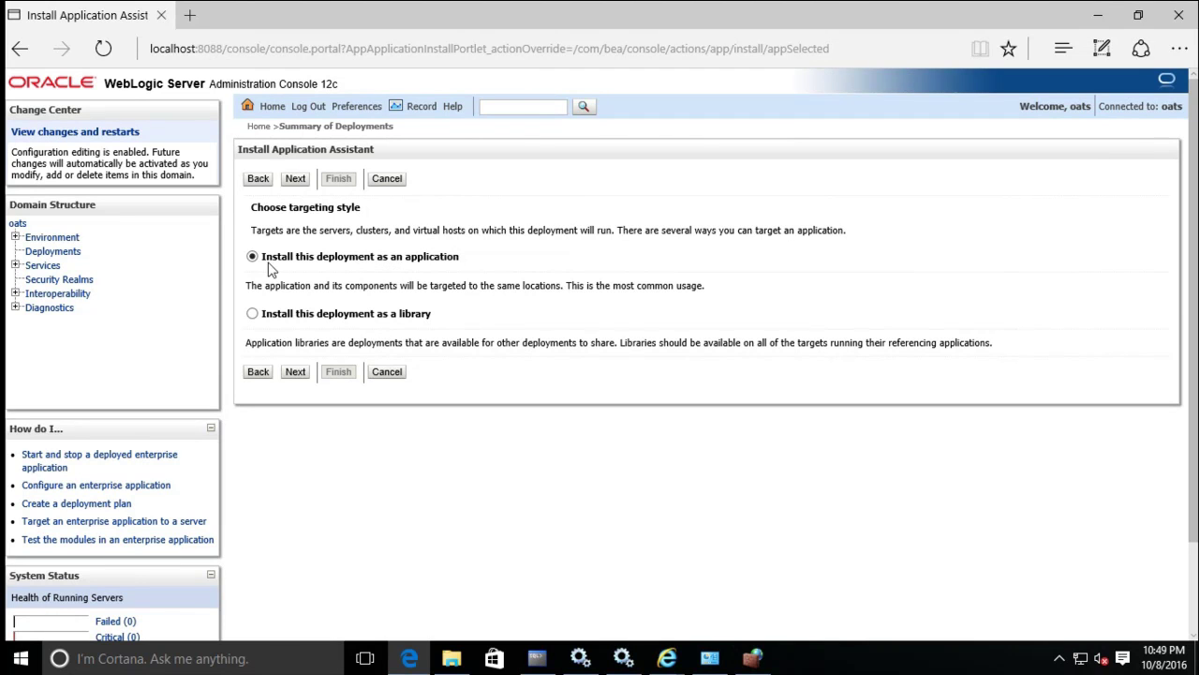
Install oats.ear as an application named oats, accepting the default optional settings.
{"action": "left_click", "coordinate": [295, 373]}
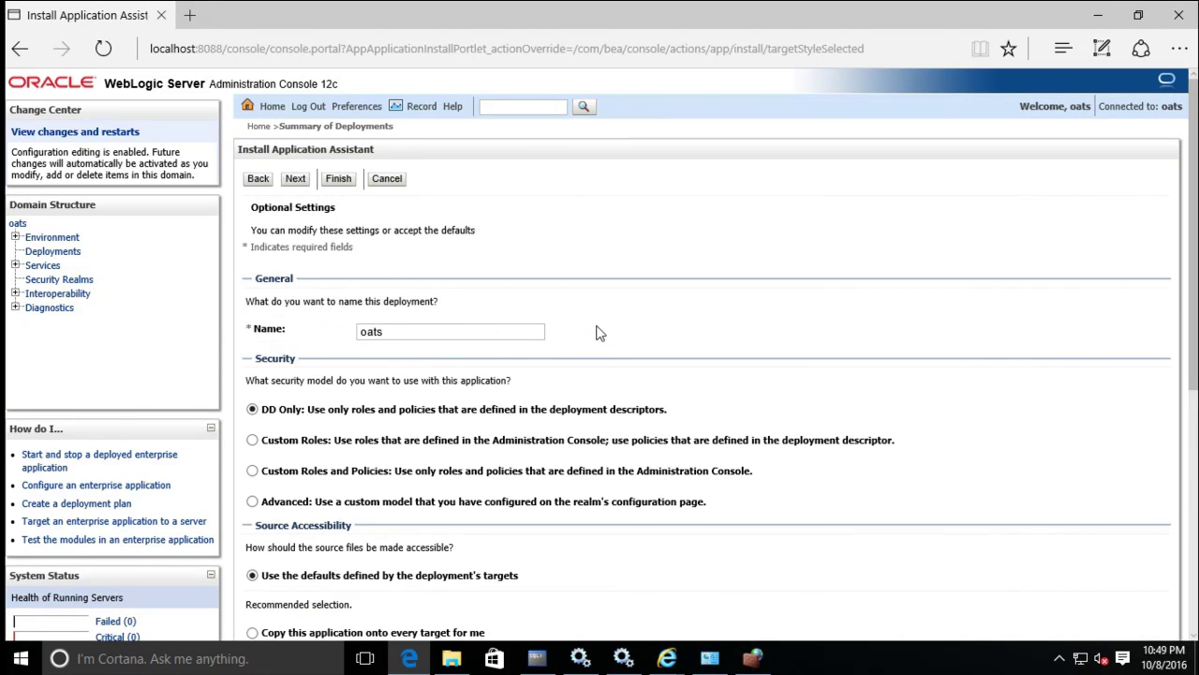
{"action": "scroll", "coordinate": [600, 331], "scroll_direction": "down", "scroll_amount": 1}
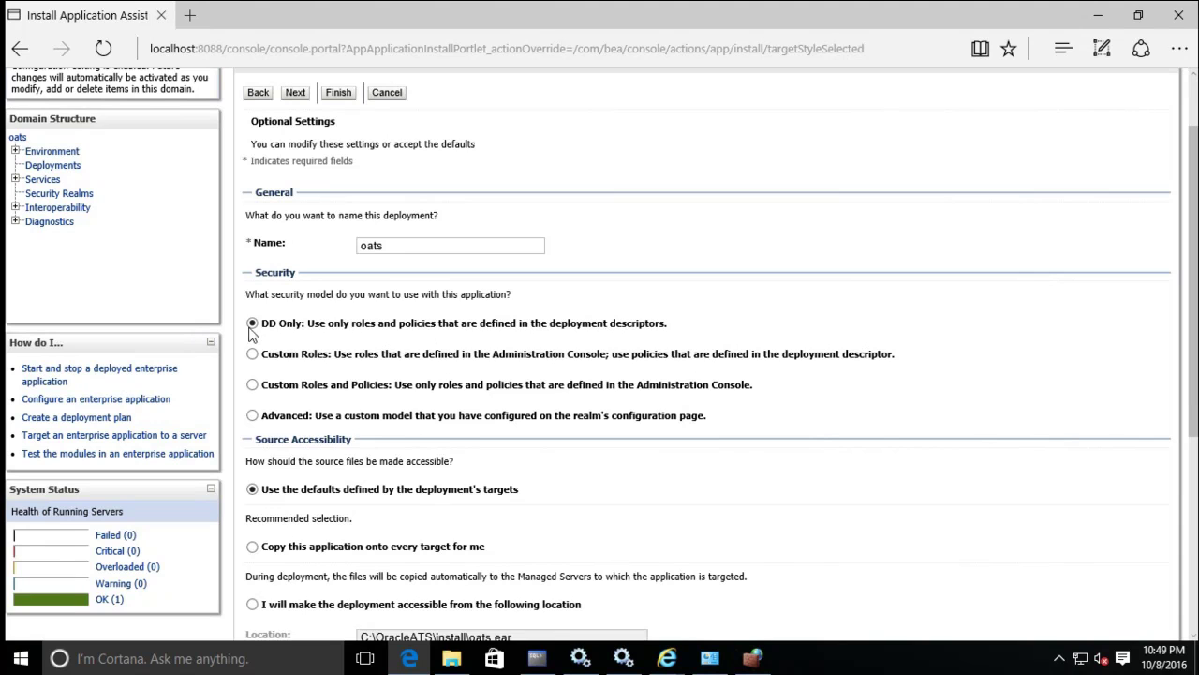
{"action": "scroll", "coordinate": [484, 471], "scroll_direction": "down", "scroll_amount": 1}
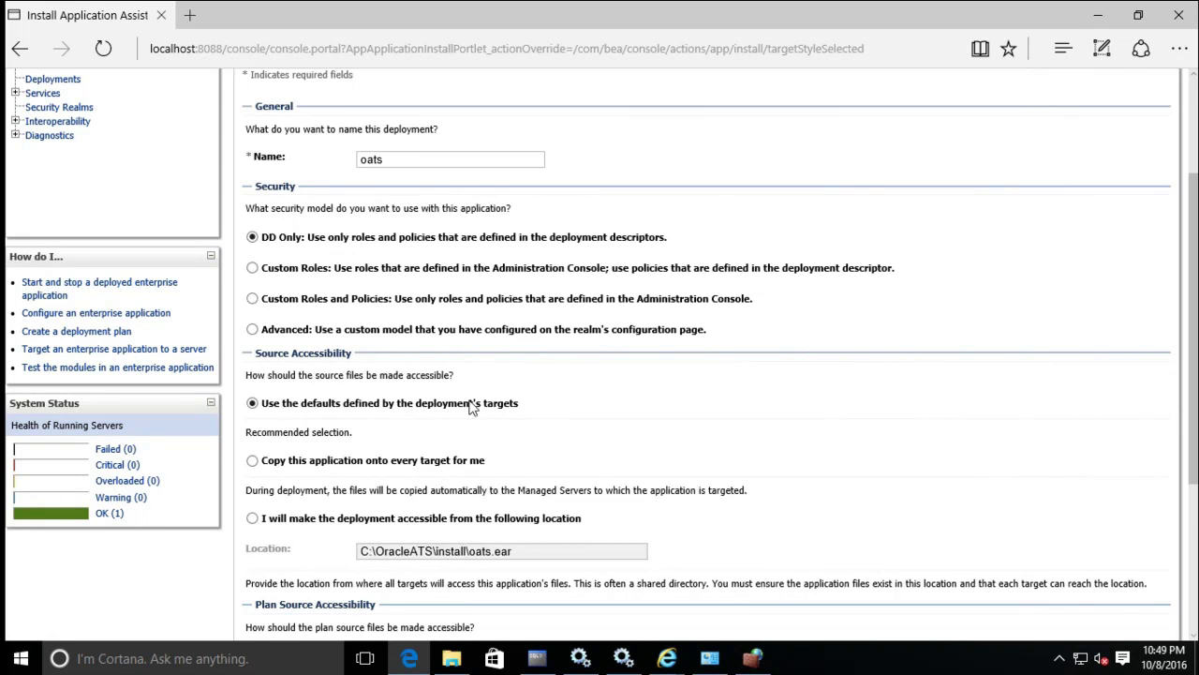
{"action": "scroll", "coordinate": [547, 405], "scroll_direction": "down", "scroll_amount": 1}
{"action": "scroll", "coordinate": [547, 404], "scroll_direction": "down", "scroll_amount": 1}
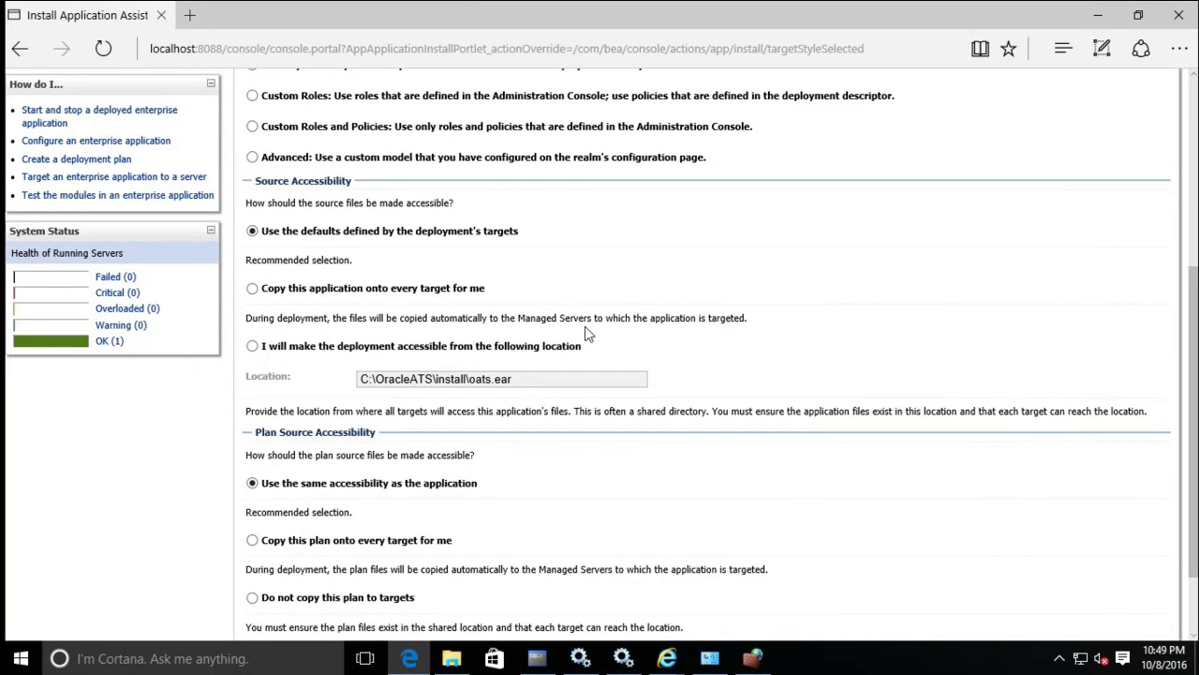
{"action": "scroll", "coordinate": [368, 396], "scroll_direction": "down", "scroll_amount": 3}
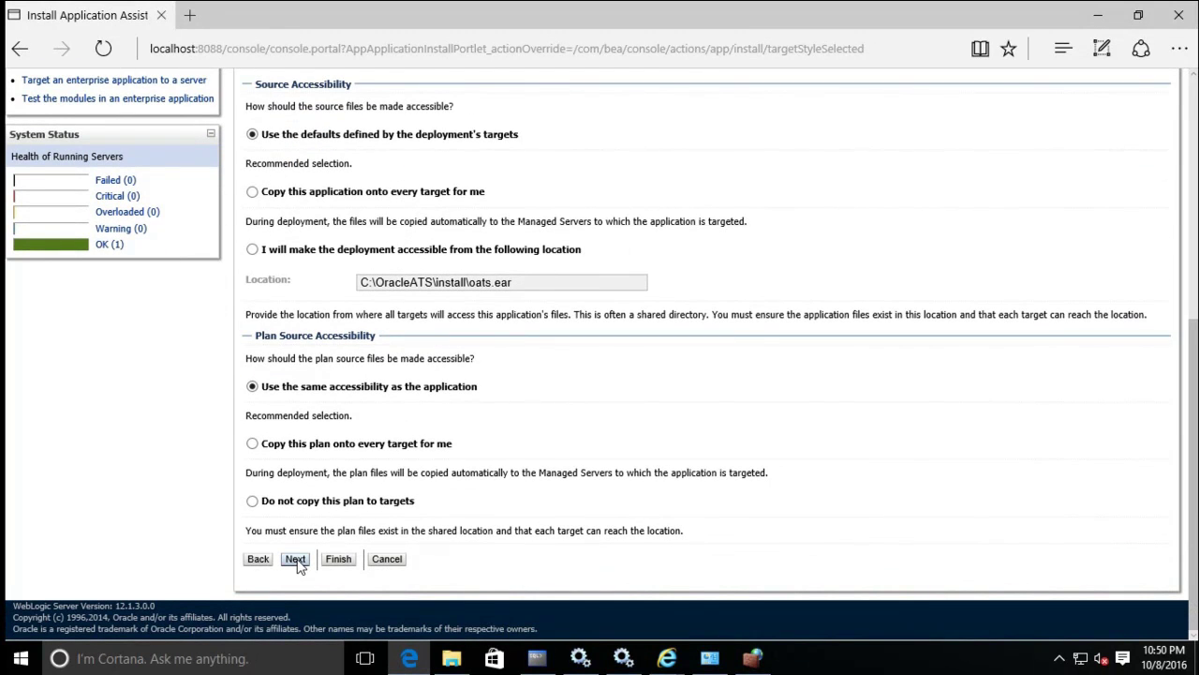
{"action": "left_click", "coordinate": [297, 558]}
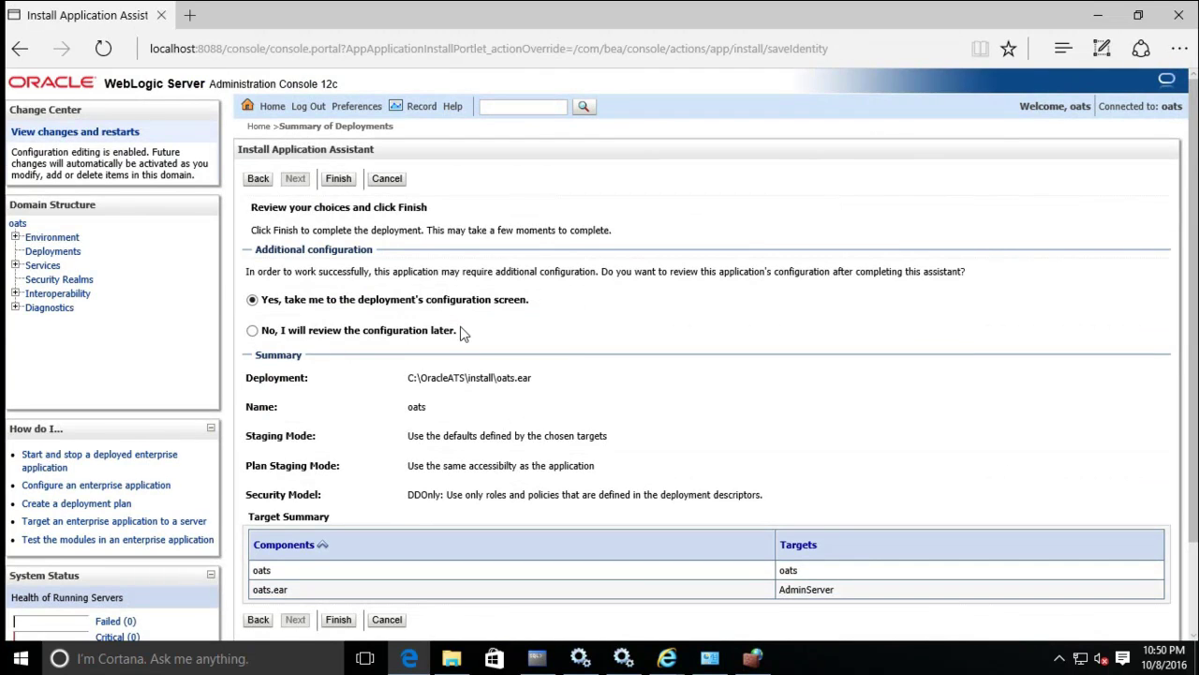
Finish the oats deployment and open its entry in Summary of Deployments.
{"action": "scroll", "coordinate": [462, 334], "scroll_direction": "down", "scroll_amount": 3}
{"action": "scroll", "coordinate": [377, 303], "scroll_direction": "up", "scroll_amount": 3}
{"action": "scroll", "coordinate": [340, 482], "scroll_direction": "down", "scroll_amount": 2}
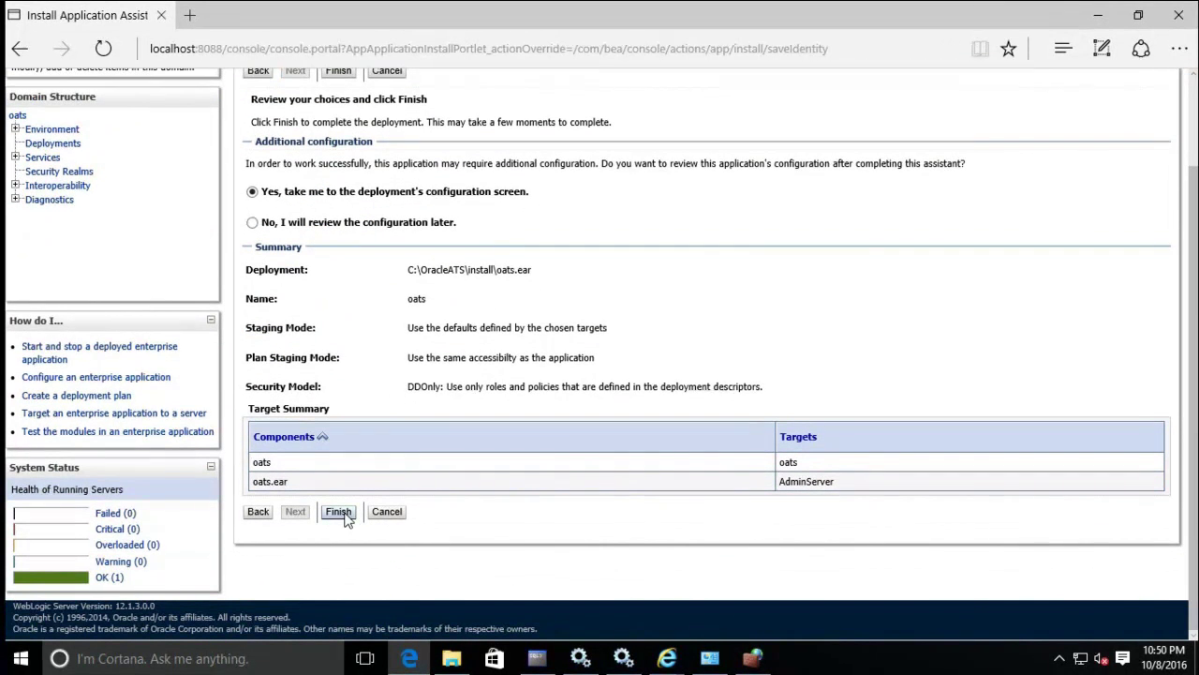
{"action": "left_click", "coordinate": [340, 512]}
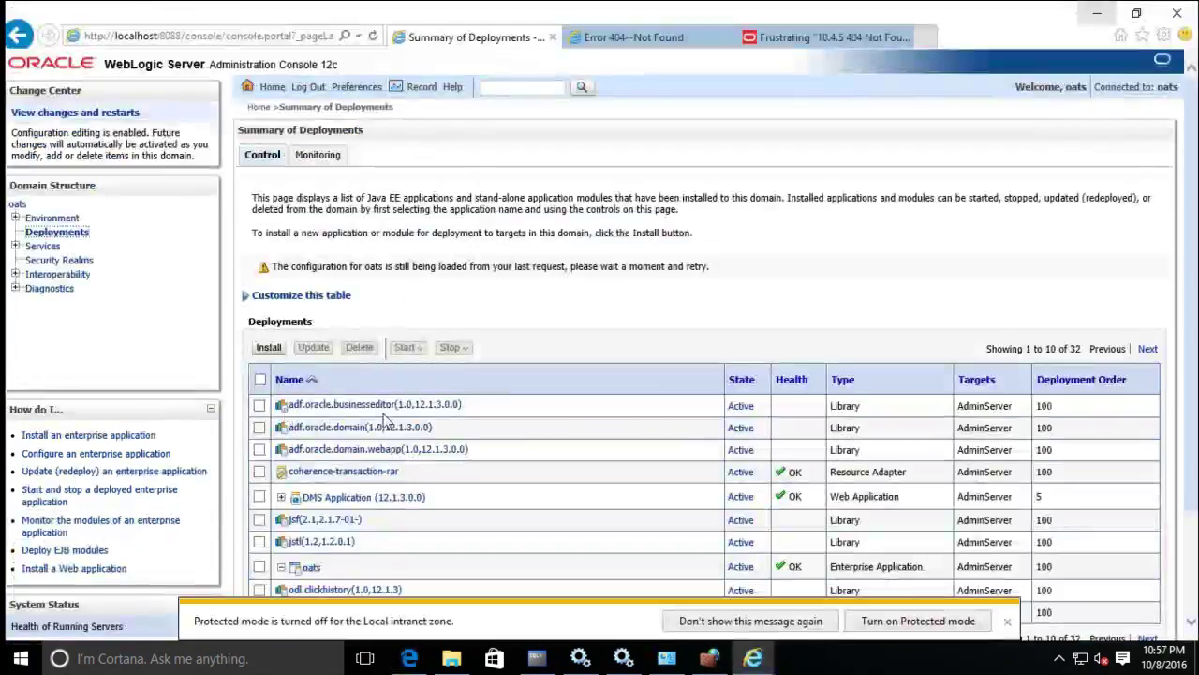
{"action": "scroll", "coordinate": [459, 429], "scroll_direction": "down", "scroll_amount": 2}
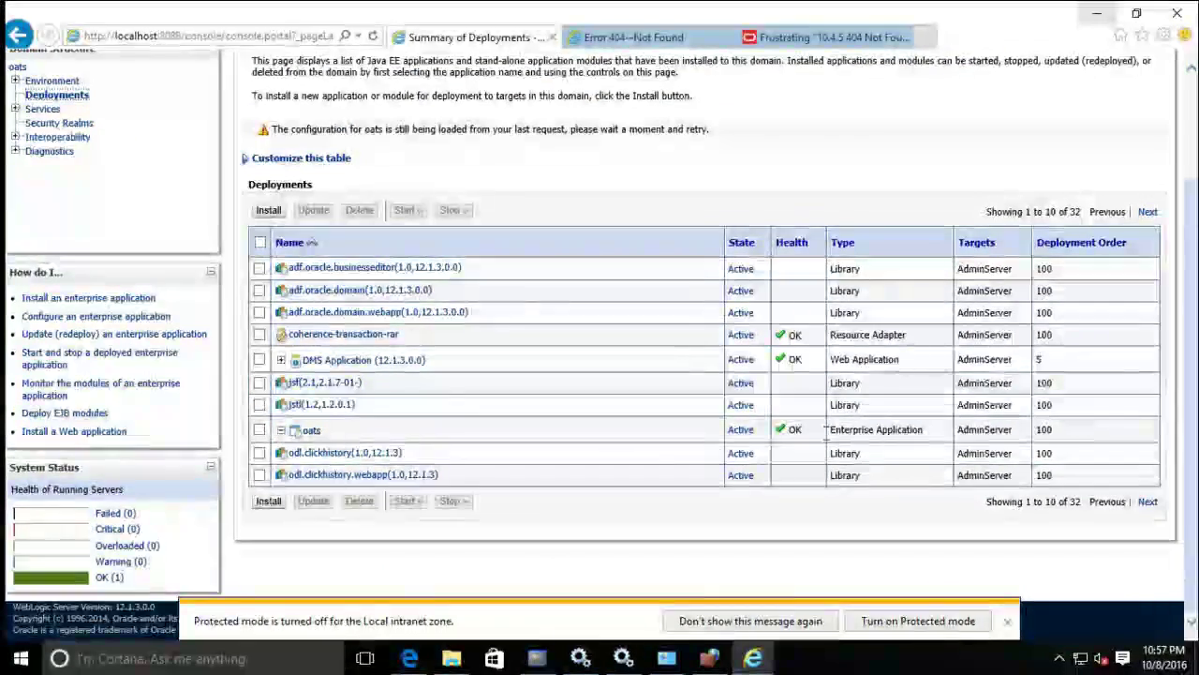
{"action": "left_click", "coordinate": [309, 432]}
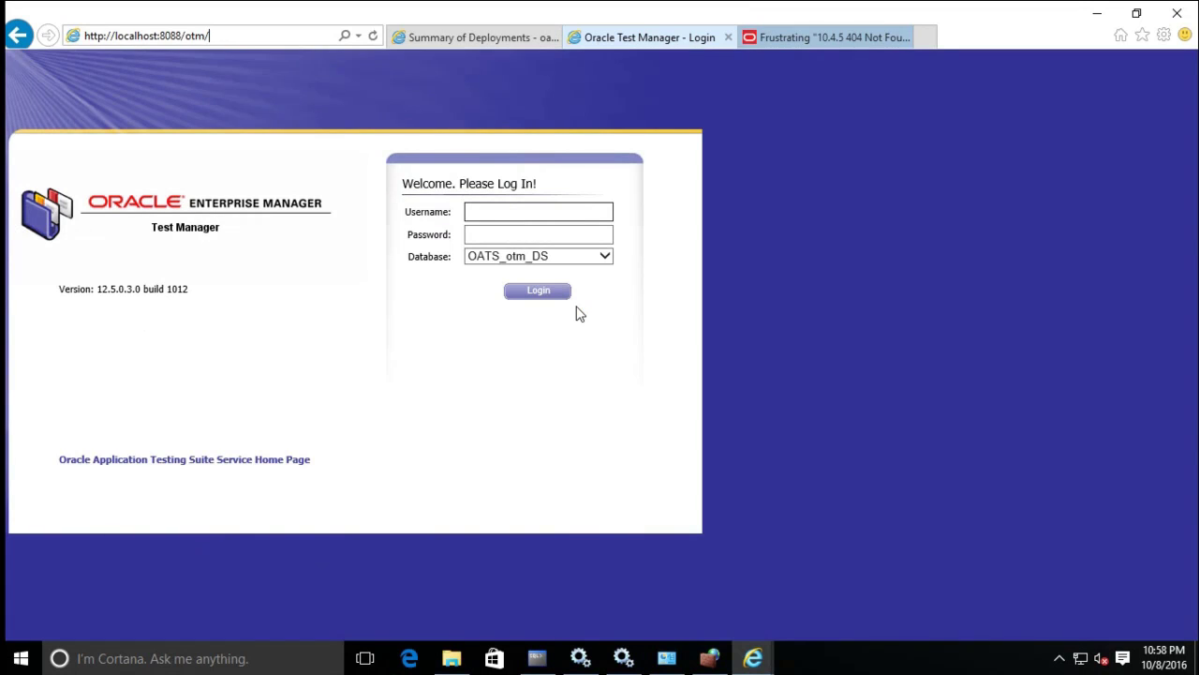
Log in to Test Manager as administrator with the account password, then open a new tab.
{"action": "left_click", "coordinate": [482, 210]}
{"action": "type", "text": "administ"}
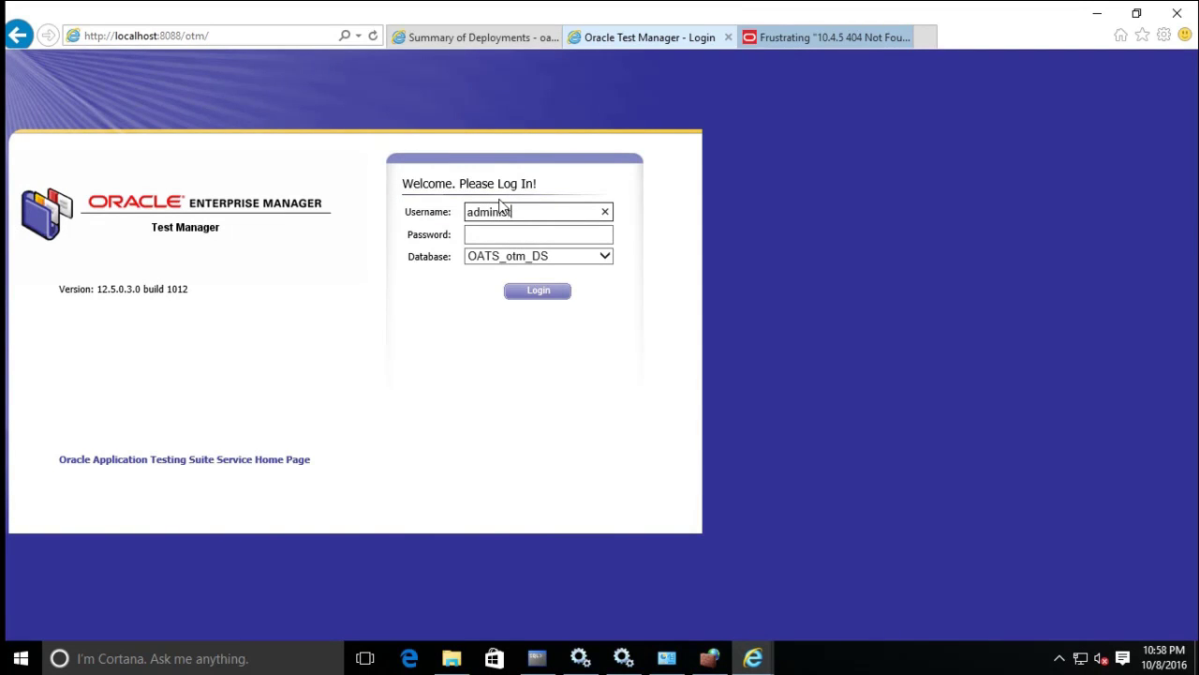
{"action": "type", "text": "rator"}
{"action": "key", "text": "Tab"}
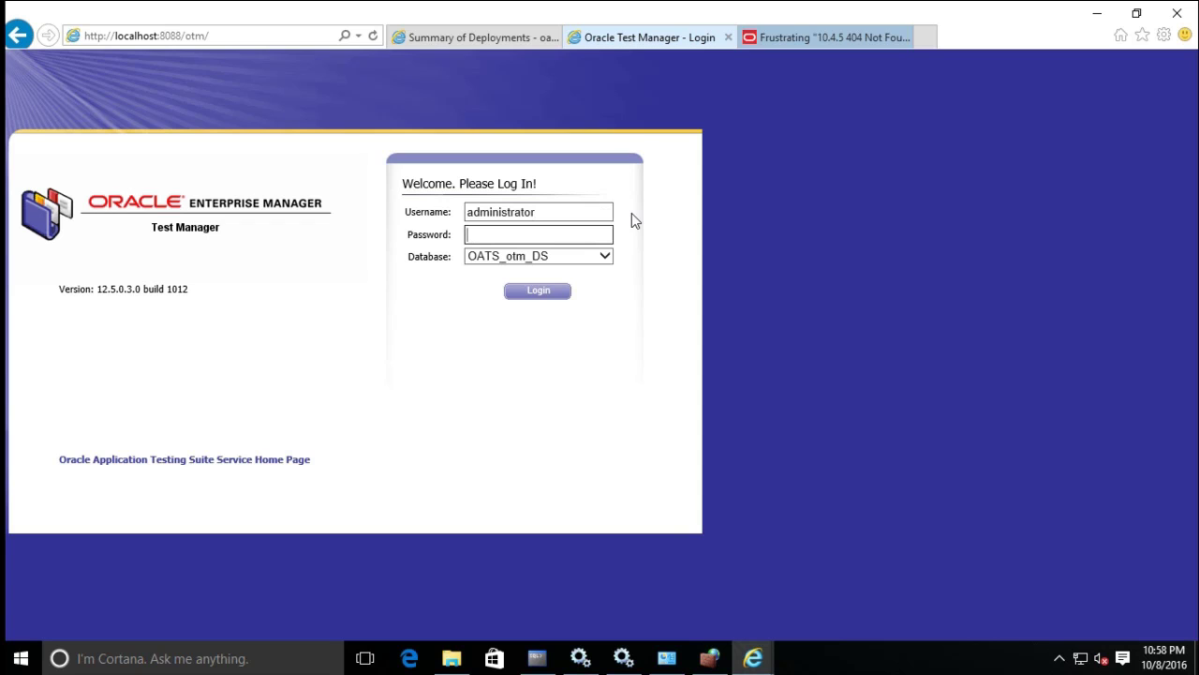
{"action": "type", "text": "Welcome1"}
{"action": "left_click", "coordinate": [525, 293]}
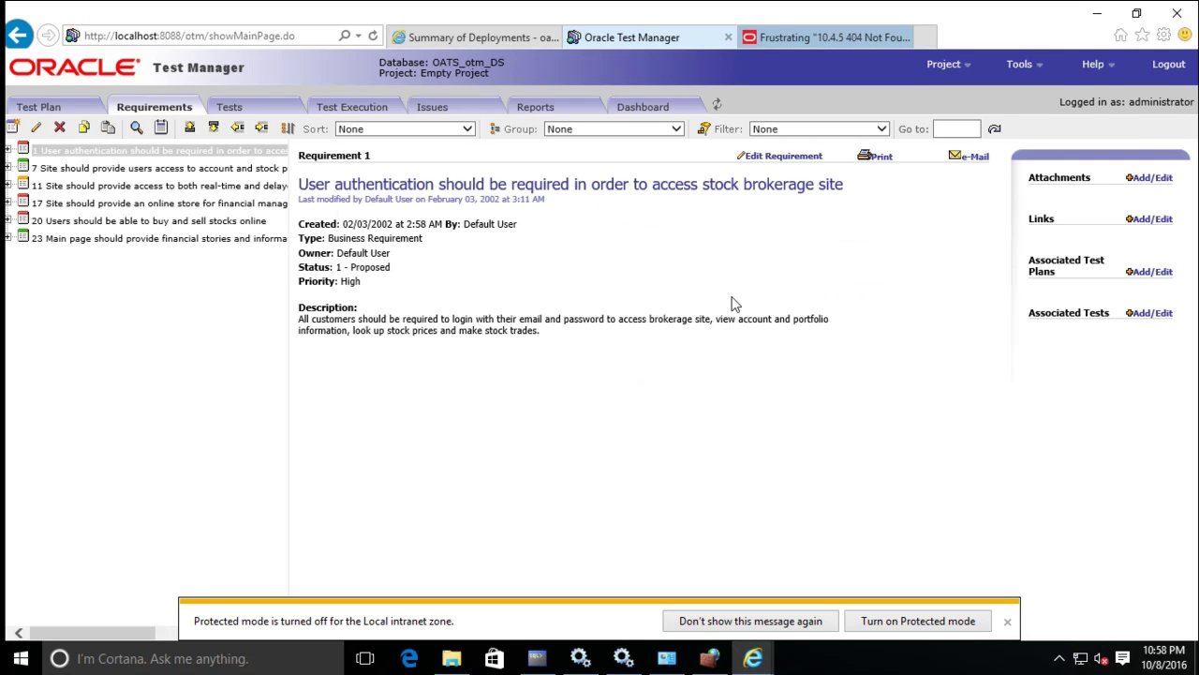
{"action": "left_click", "coordinate": [923, 37]}
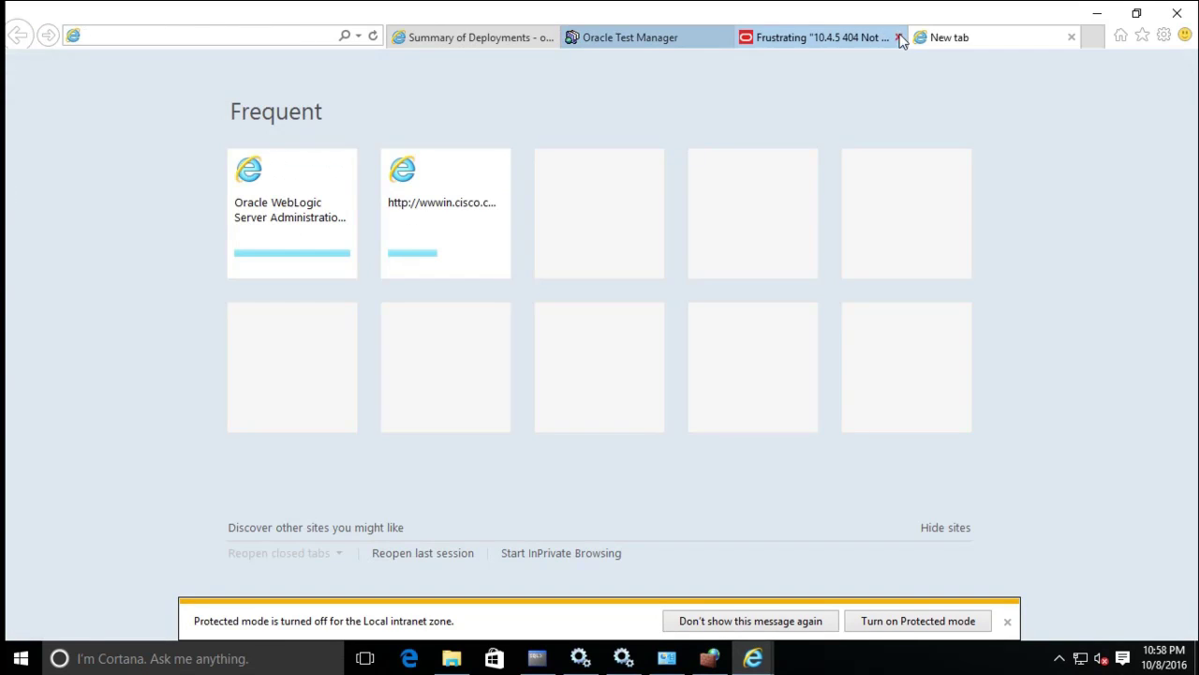
Close the 404 help tab and load the Load Testing login page at localhost:8088/olt.
{"action": "left_click", "coordinate": [899, 38]}
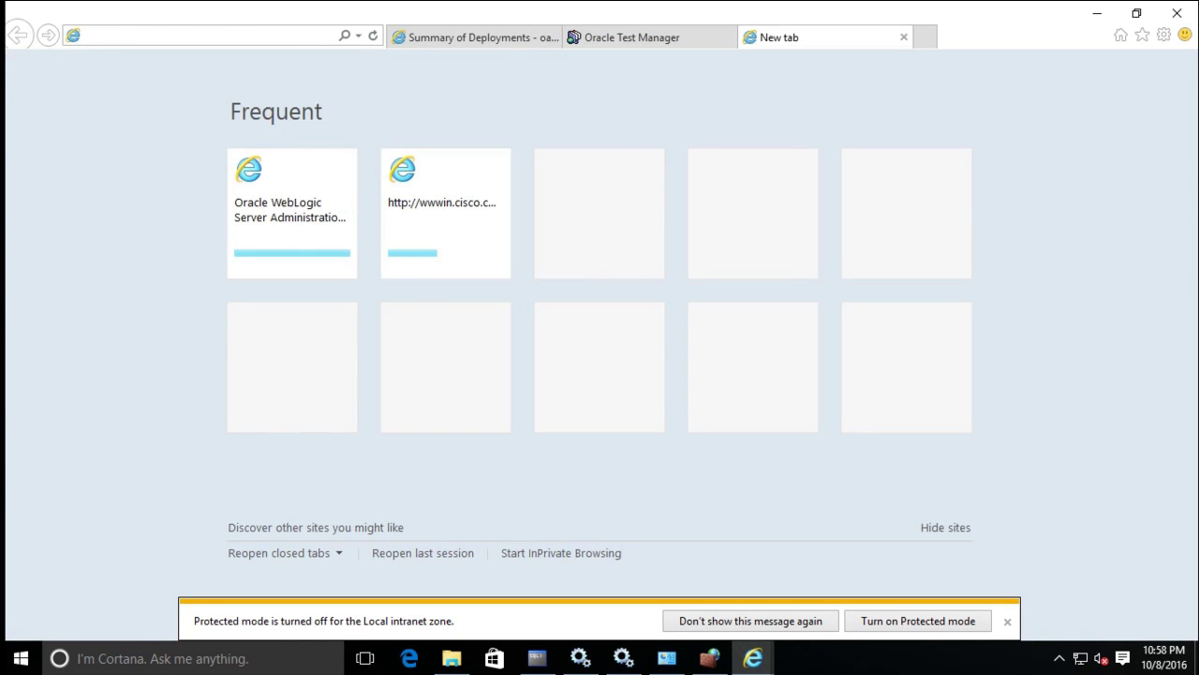
{"action": "type", "text": "localhost:"}
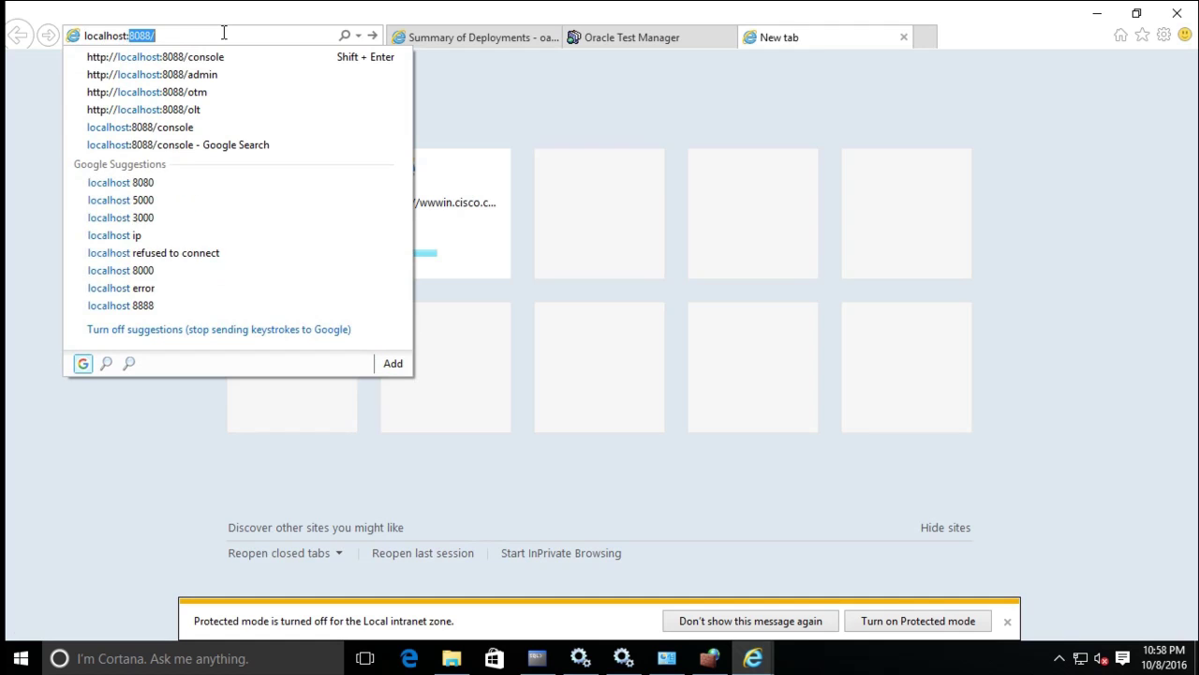
{"action": "key", "text": "End"}
{"action": "key", "text": "Down"}
{"action": "key", "text": "Down"}
{"action": "key", "text": "Down"}
{"action": "key", "text": "Down"}
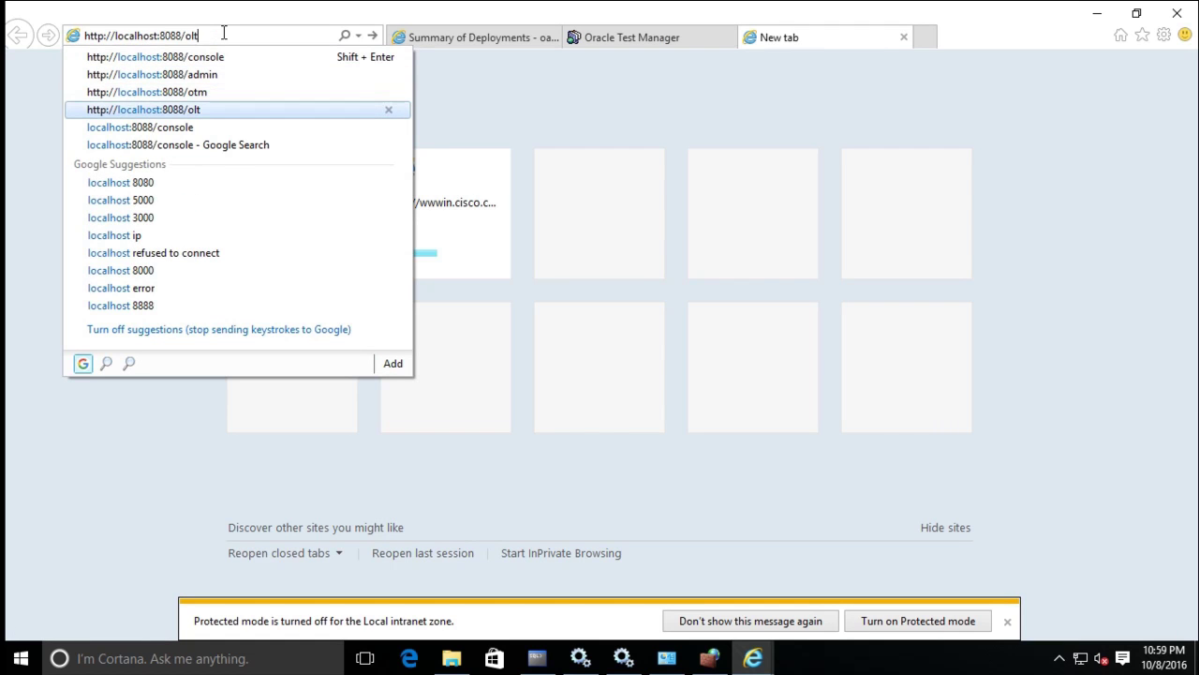
{"action": "key", "text": "Return"}
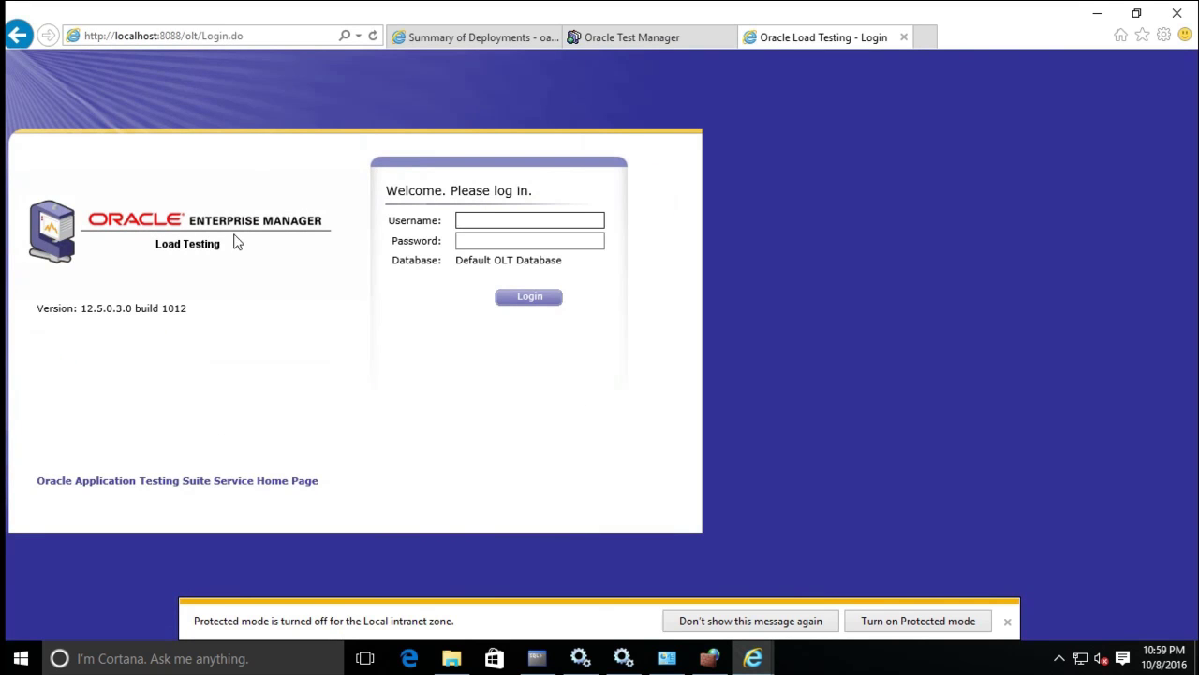
Log in as 'administrator' with the account password, then start a new blank tab.
{"action": "left_click", "coordinate": [496, 219]}
{"action": "type", "text": "administrator"}
{"action": "key", "text": "Tab"}
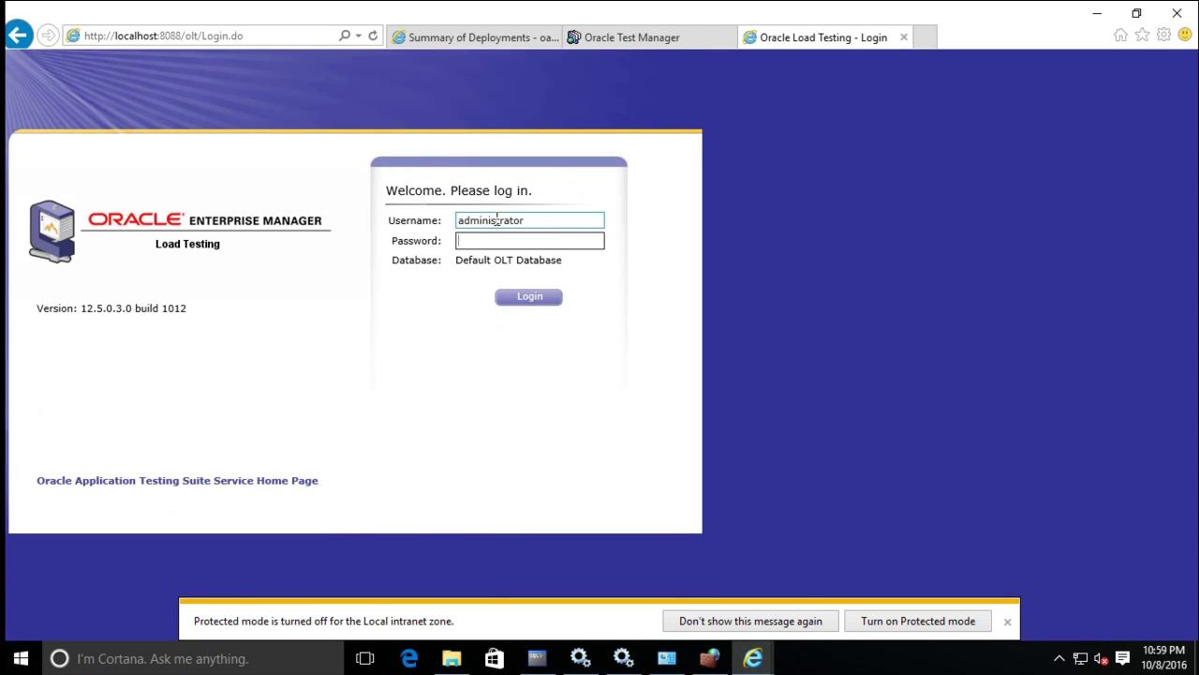
{"action": "type", "text": "********"}
{"action": "key", "text": "Return"}
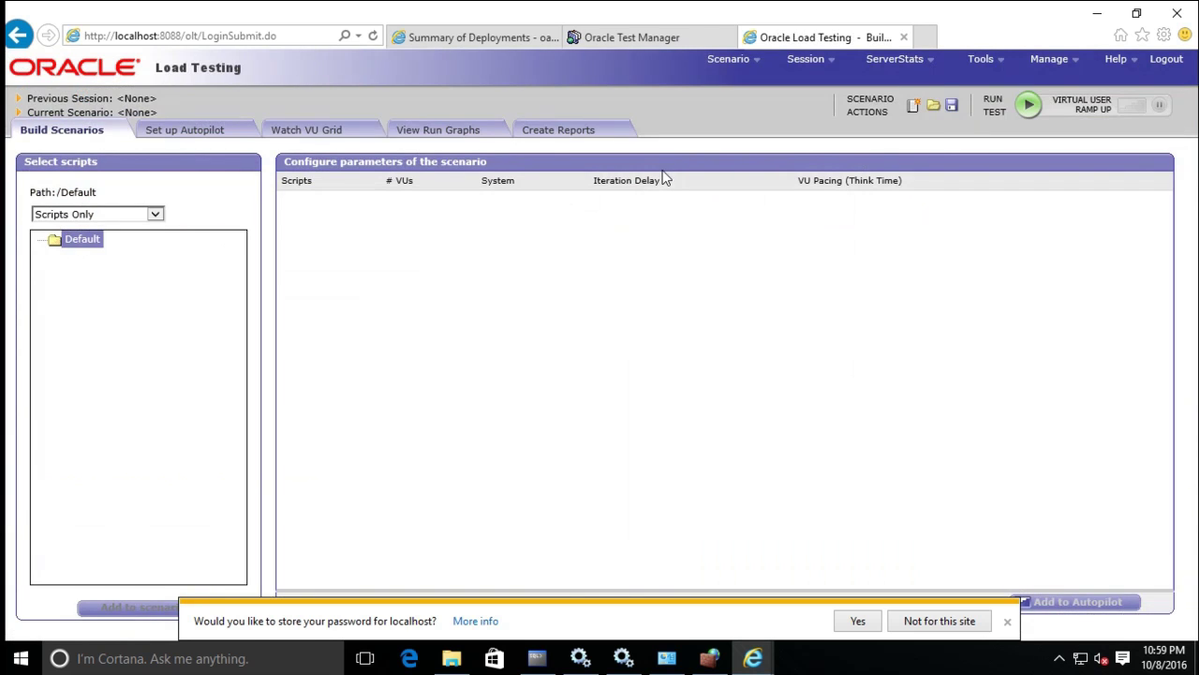
{"action": "left_click", "coordinate": [813, 58]}
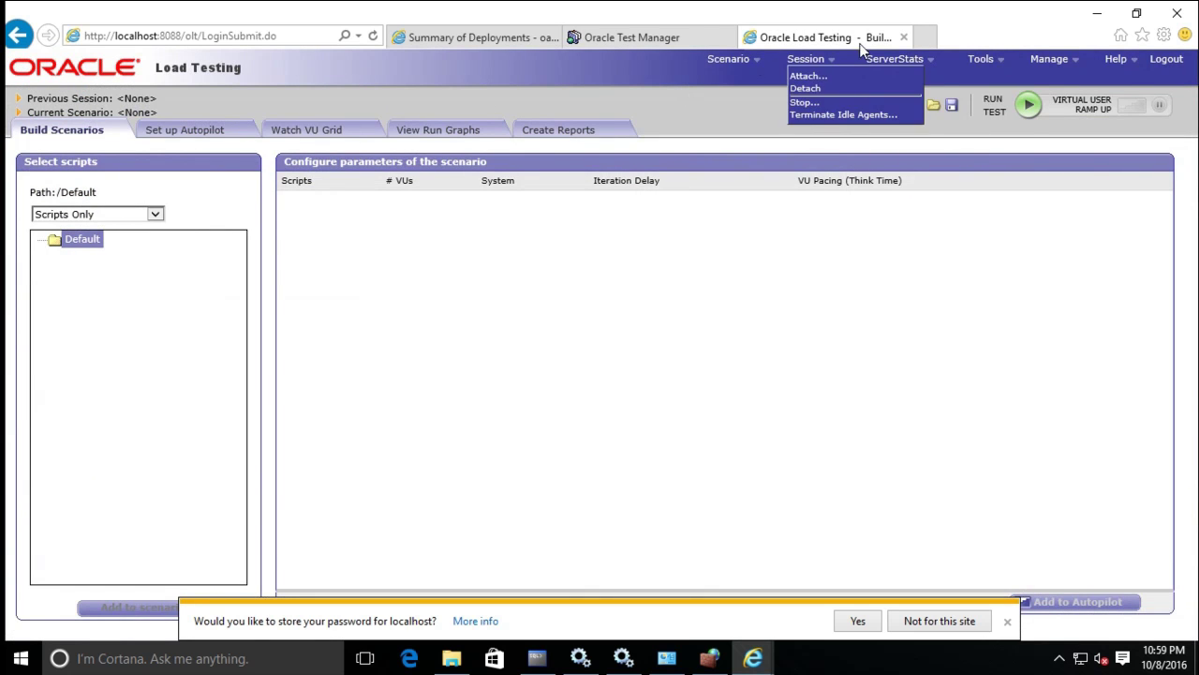
{"action": "left_click", "coordinate": [926, 38]}
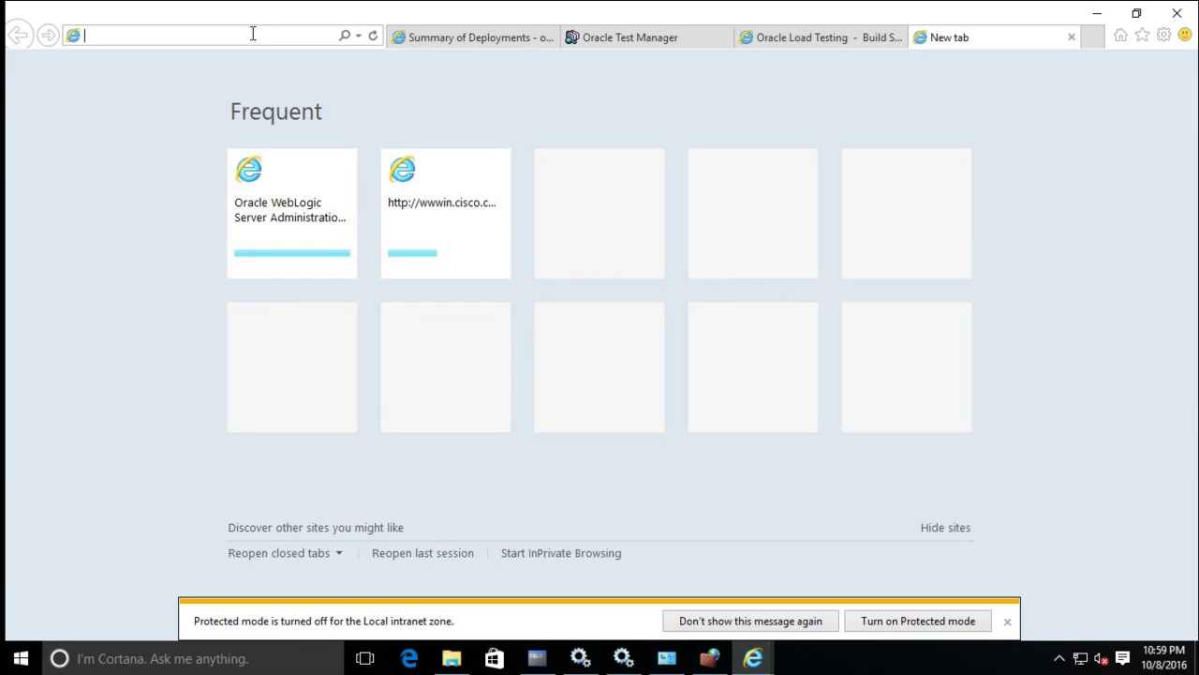
Load localhost:8088/admin and log in as 'administrator' with the account password.
{"action": "type", "text": "lo"}
{"action": "key", "text": "Down"}
{"action": "key", "text": "Down"}
{"action": "key", "text": "Down"}
{"action": "key", "text": "Return"}
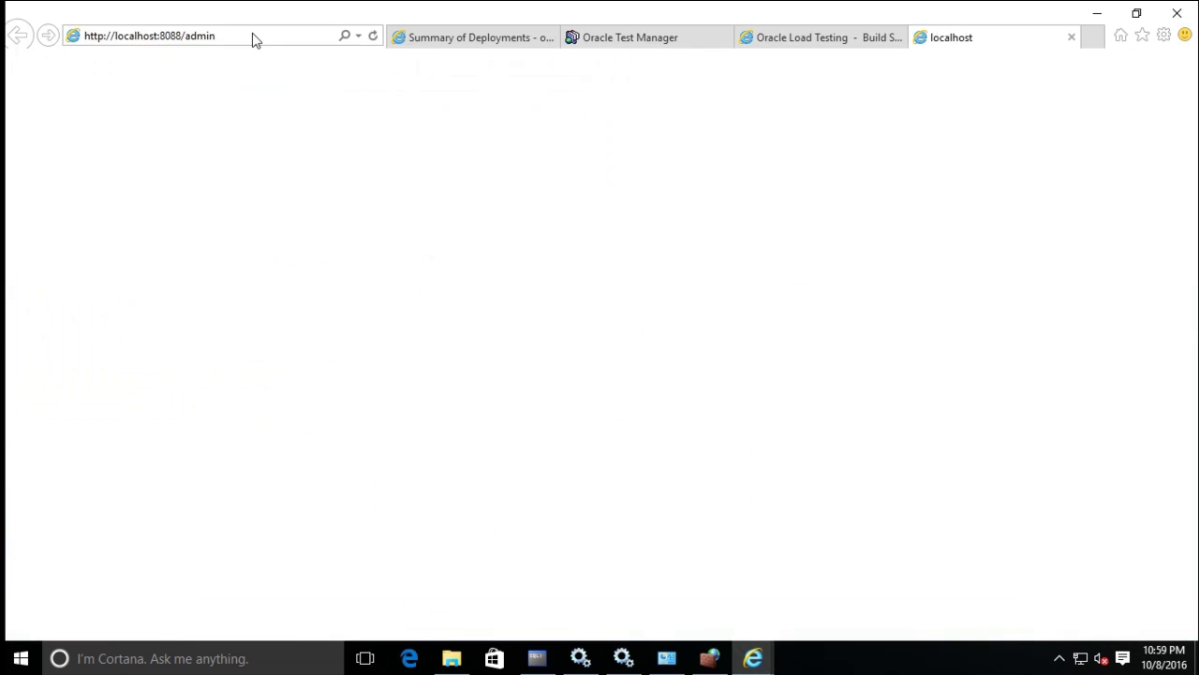
{"action": "type", "text": "a"}
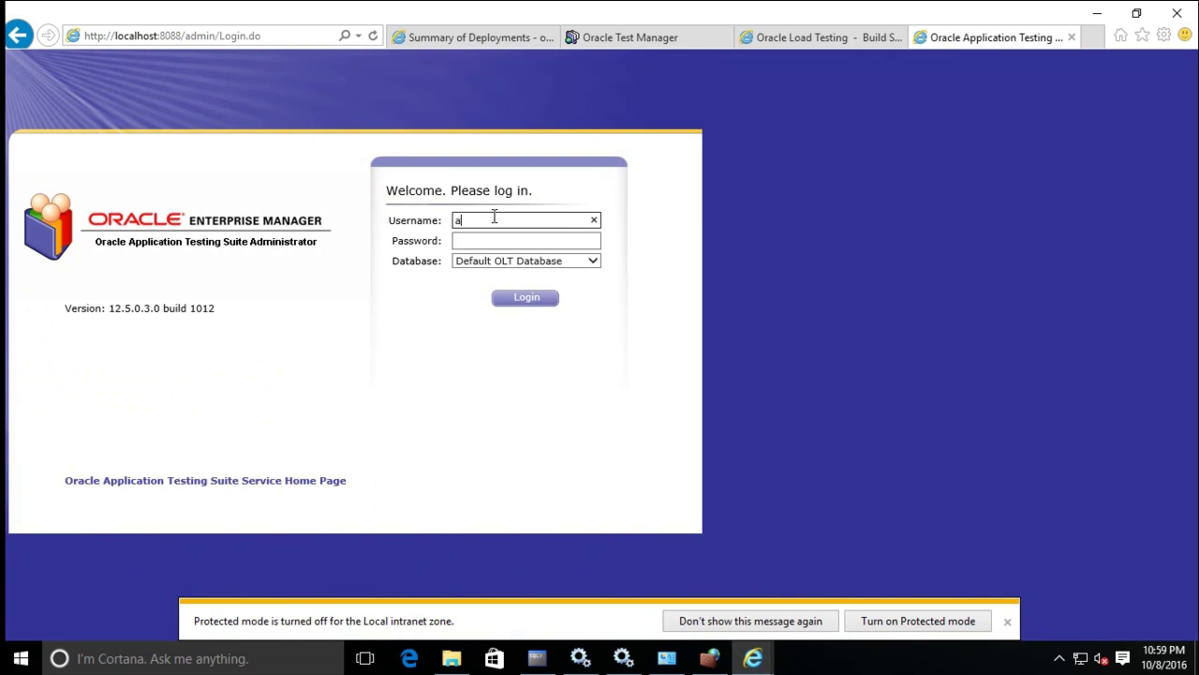
{"action": "type", "text": "dministrator"}
{"action": "key", "text": "Tab"}
{"action": "type", "text": "********"}
{"action": "key", "text": "Return"}
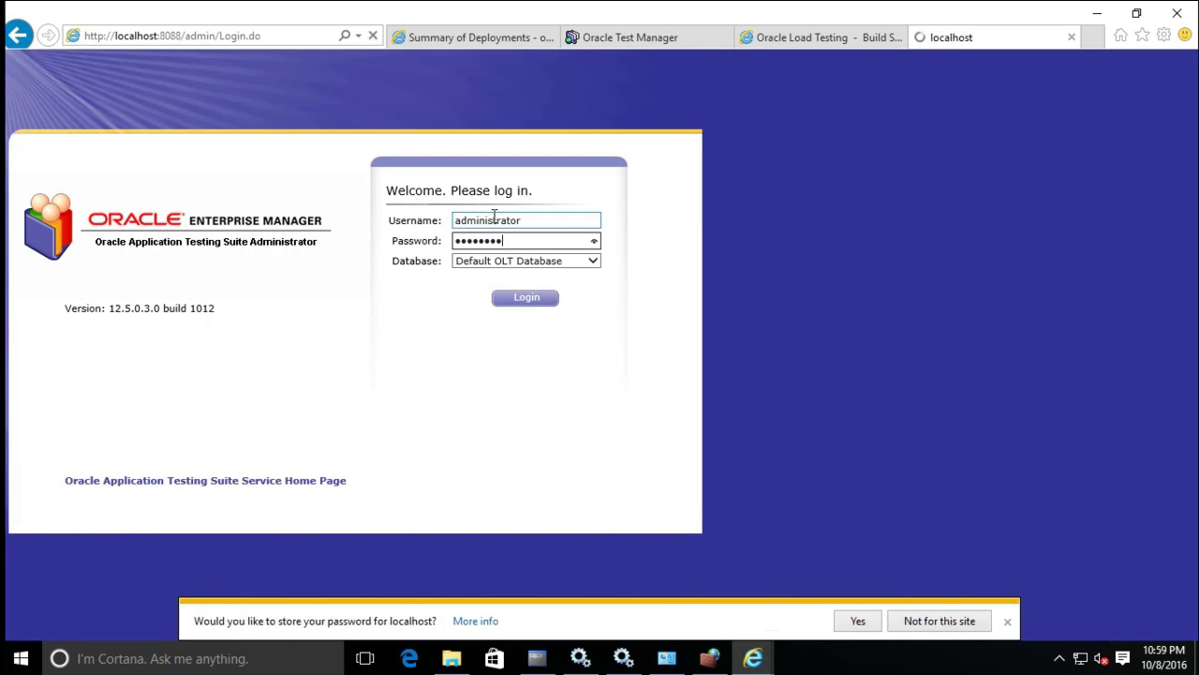